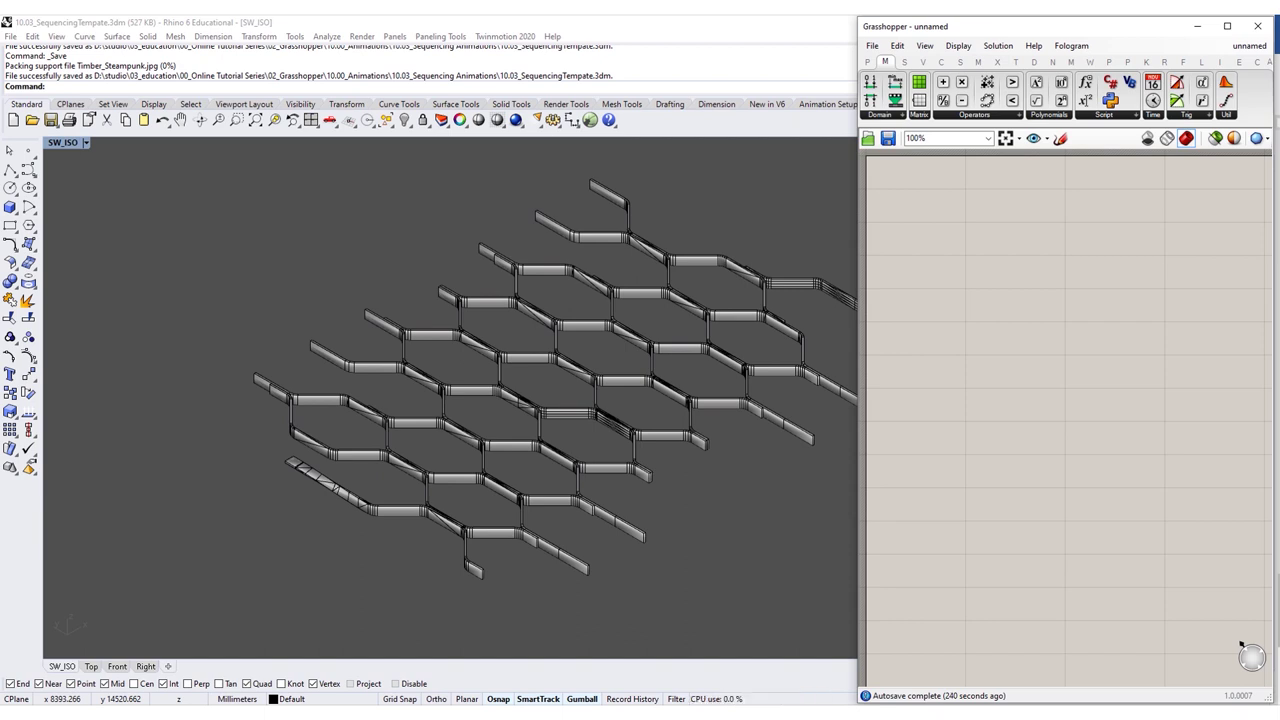
Widen the Grasshopper canvas and place a Mesh parameter on it.
left_click_drag(857, 342, 583, 330)
double_click(731, 315)
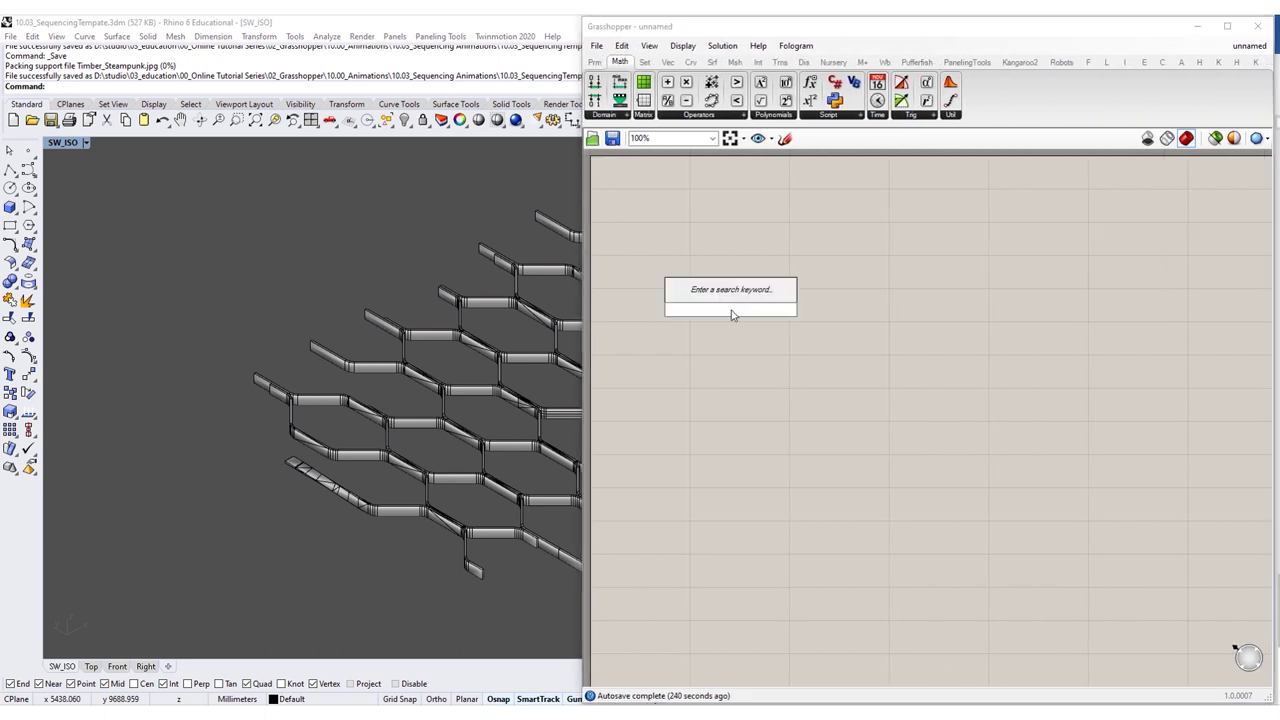
type("MESH")
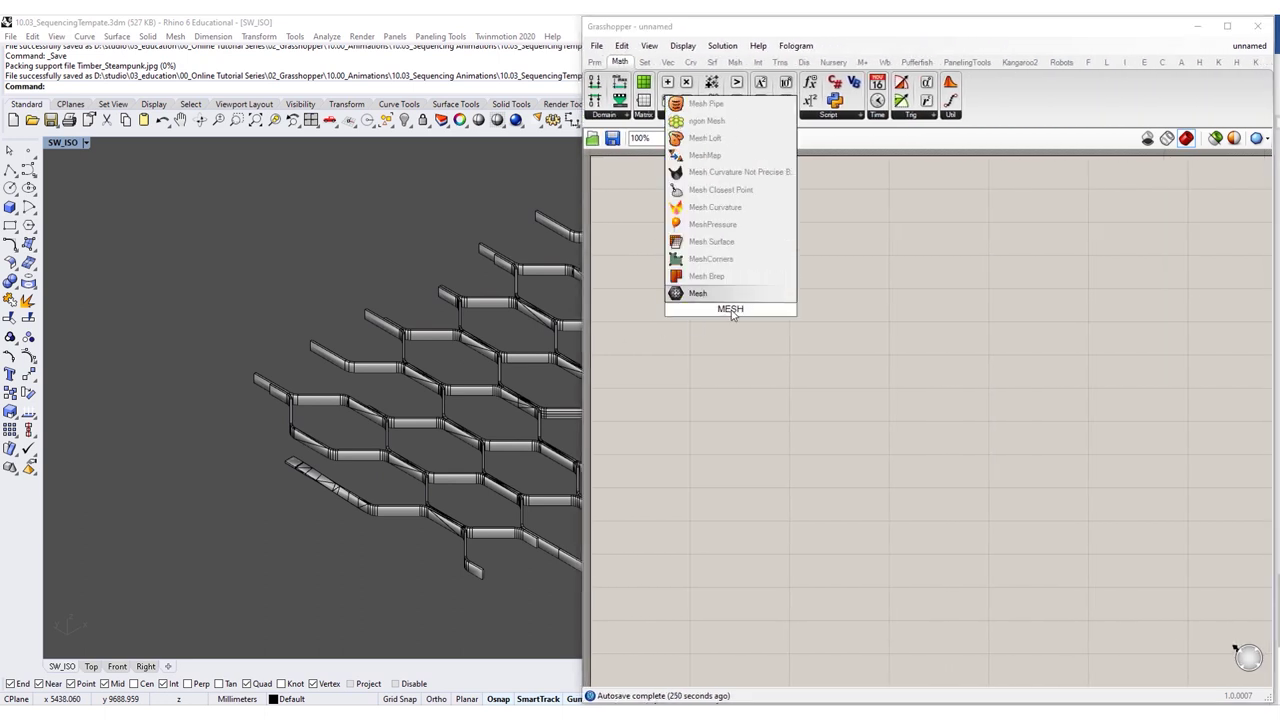
key("Return")
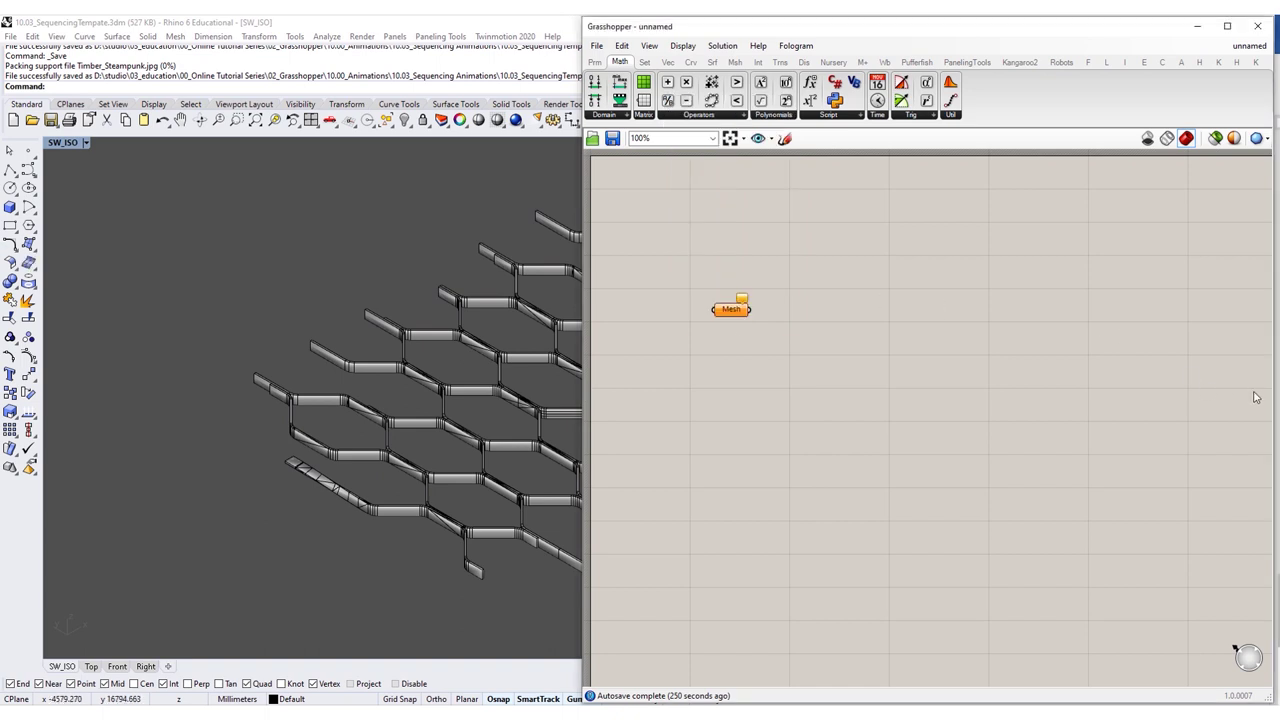
Try selecting the timber meshes in Rhino by picking individual bars, then clear the selection.
left_click(326, 240)
type("Sel")
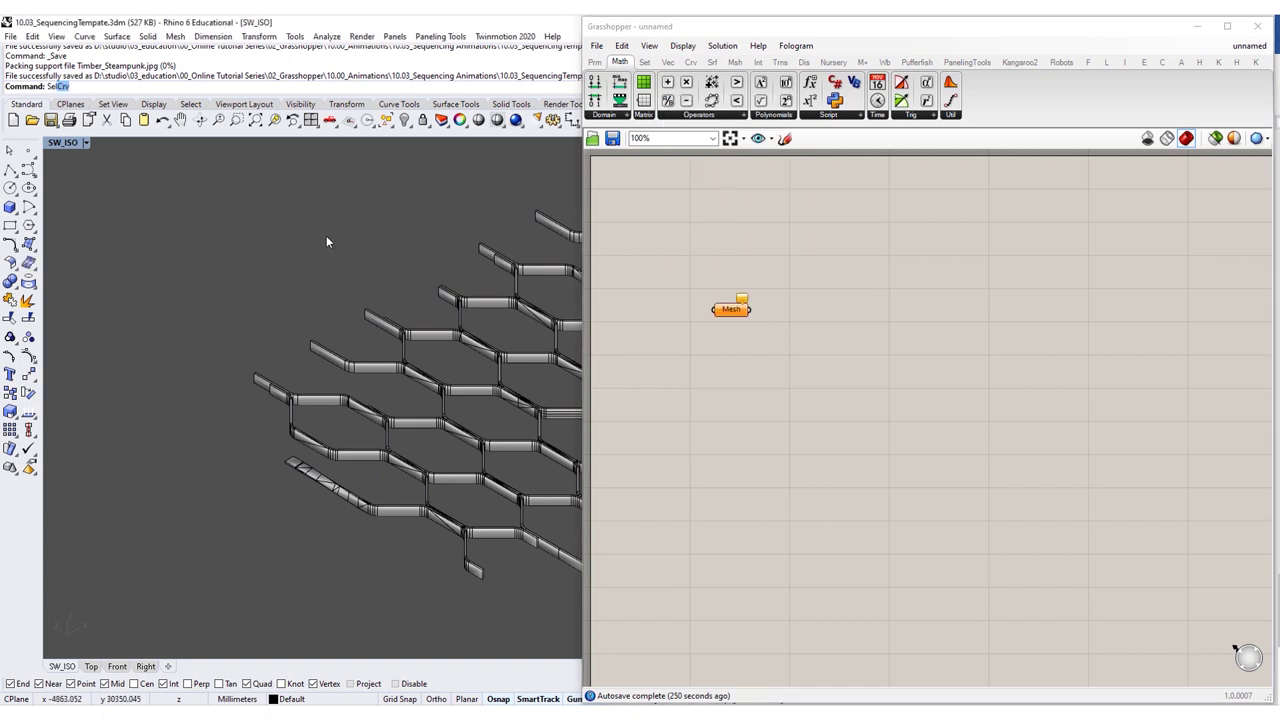
type("Mesh")
key("Return")
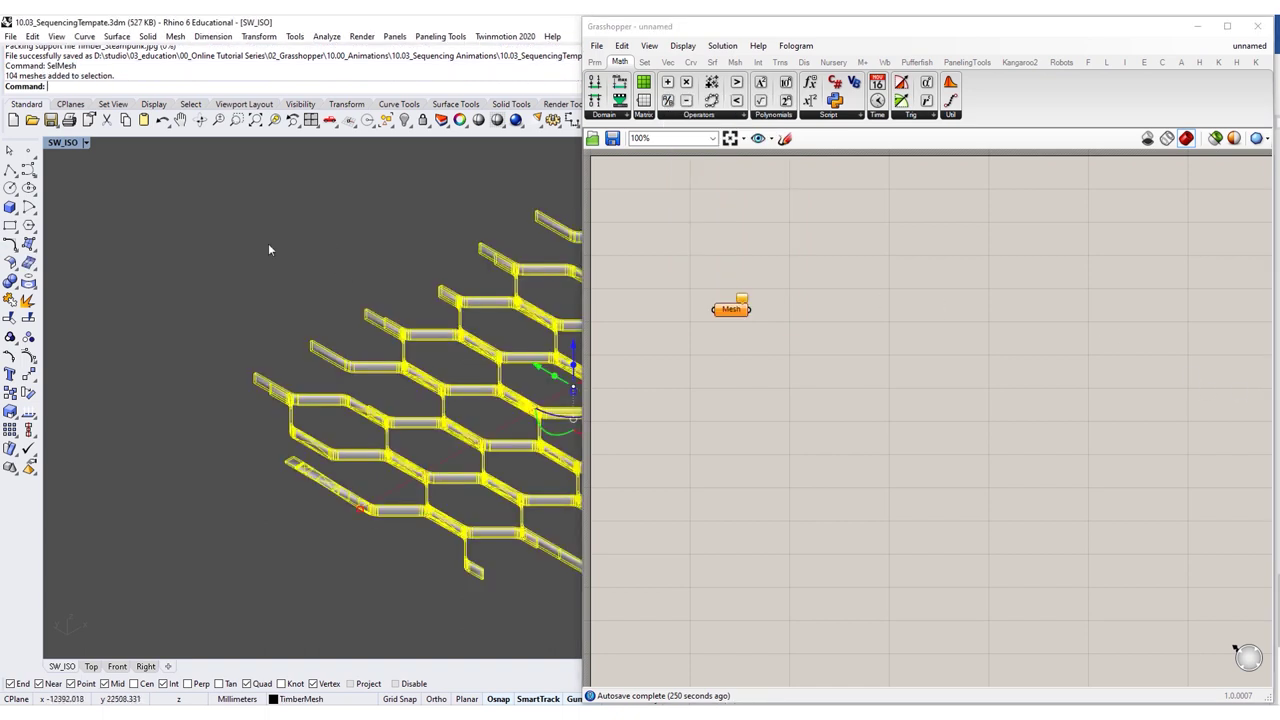
left_click(268, 249)
left_click(305, 375)
left_click(371, 415)
left_click(417, 378)
left_click(484, 421)
left_click(530, 452)
left_click(390, 473)
left_click(500, 490)
left_click(460, 435)
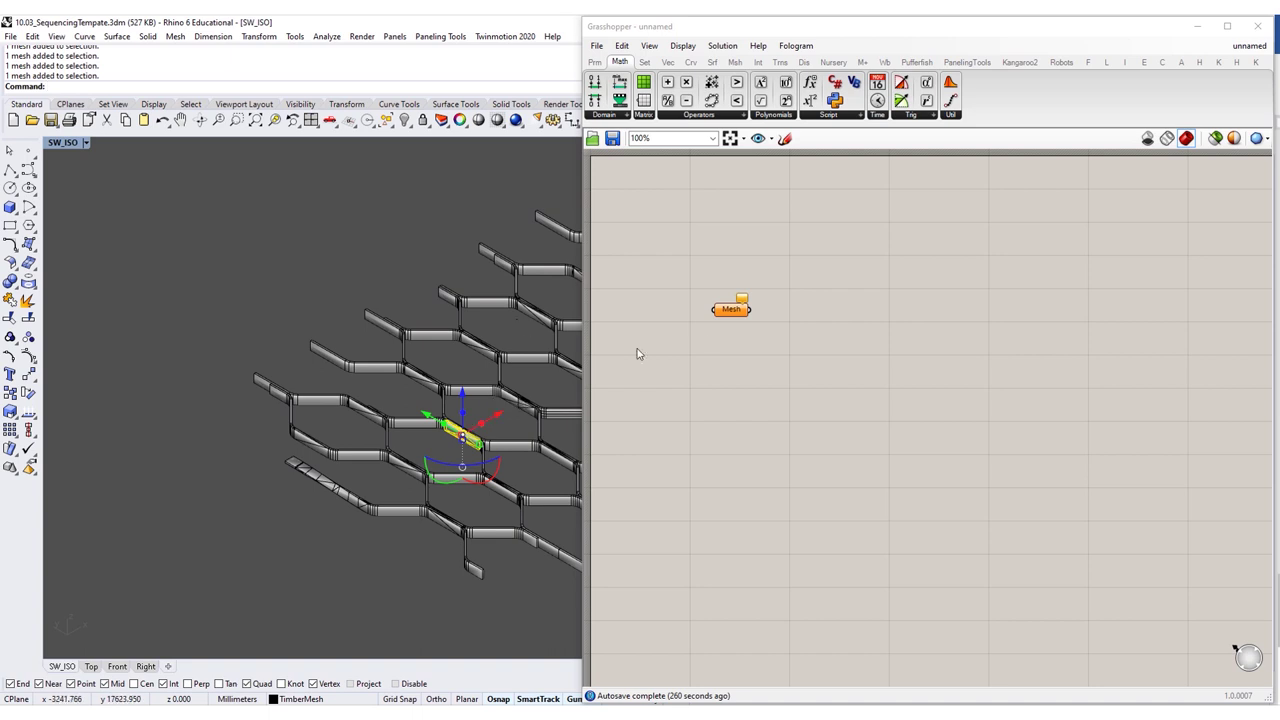
left_click(335, 257)
Select all 104 meshes with SelMesh and try a single-mesh reference, then cancel it.
type("SelMesh")
key("Return")
left_click(733, 310)
right_click(733, 310)
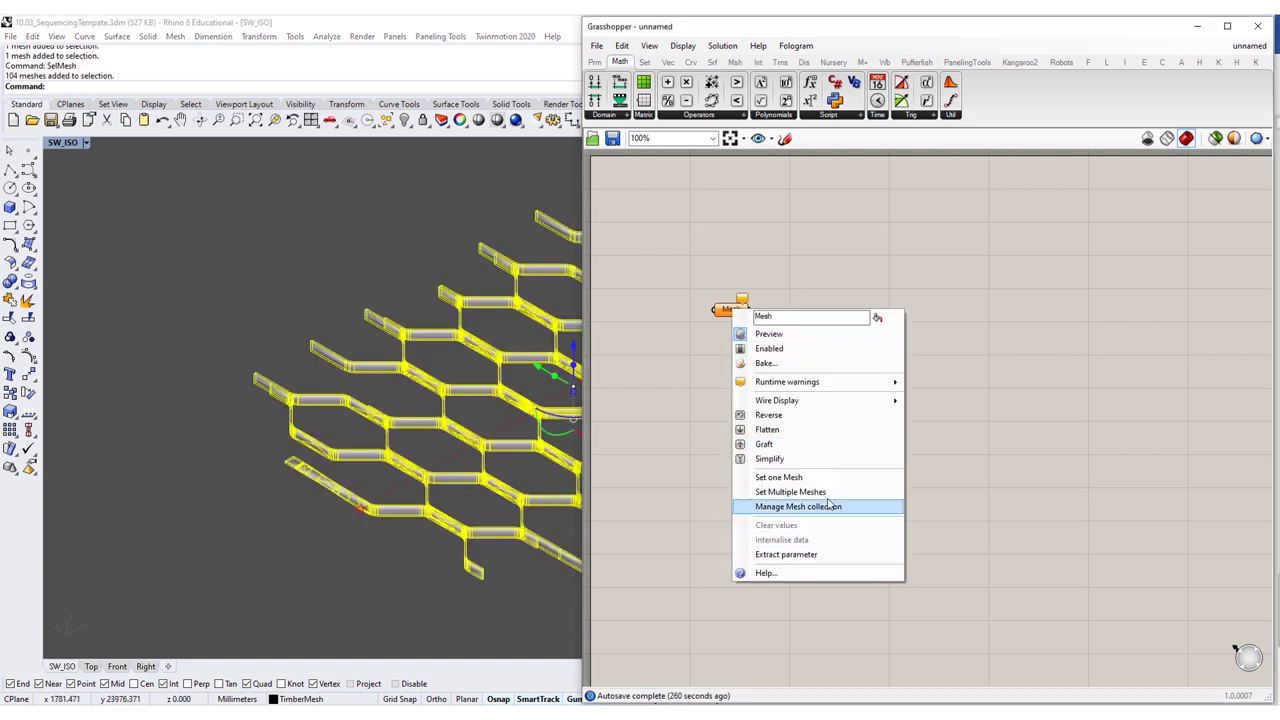
left_click(770, 478)
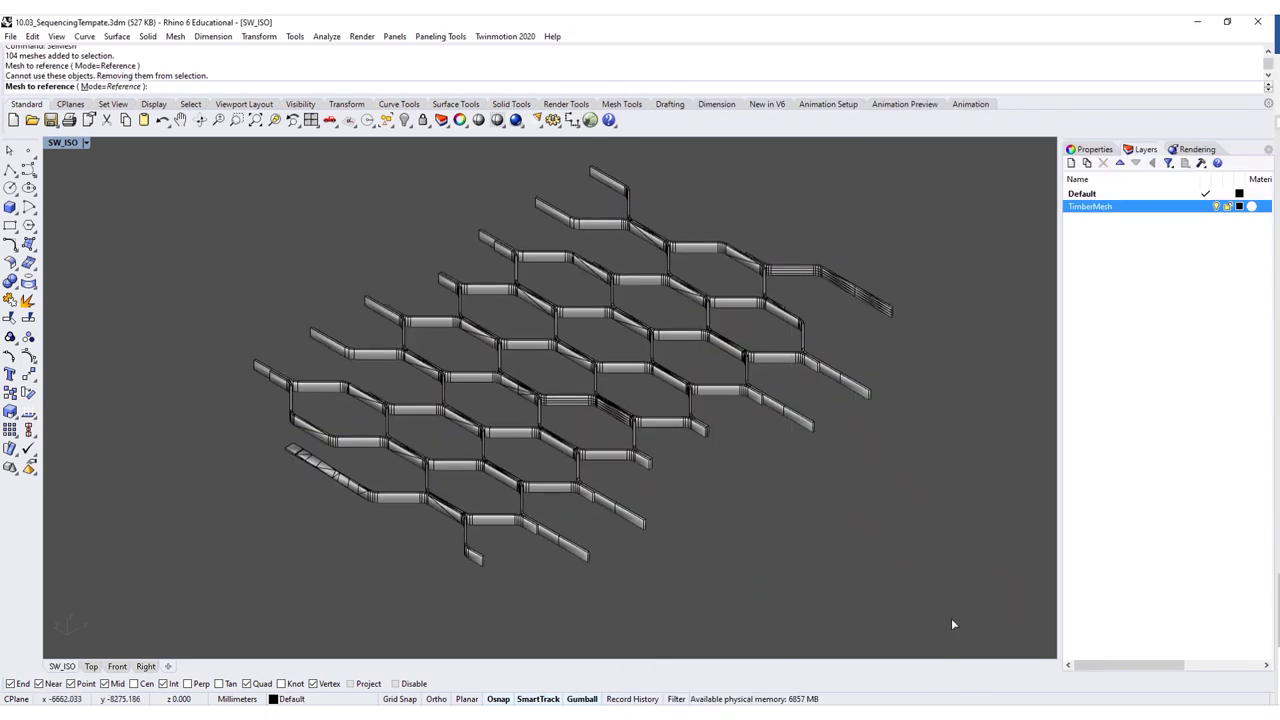
key("Return")
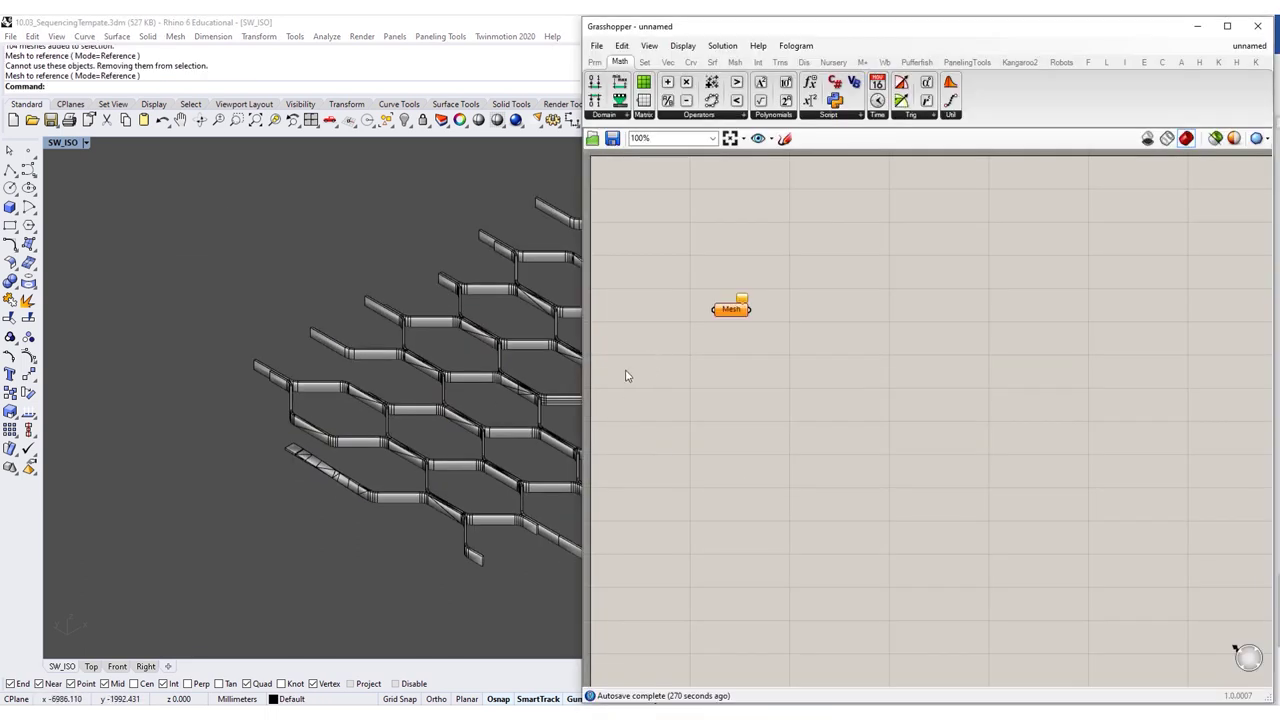
Reselect all meshes with SelMesh and check the Mesh parameter's empty stored collection.
right_click(405, 367)
left_click(251, 234)
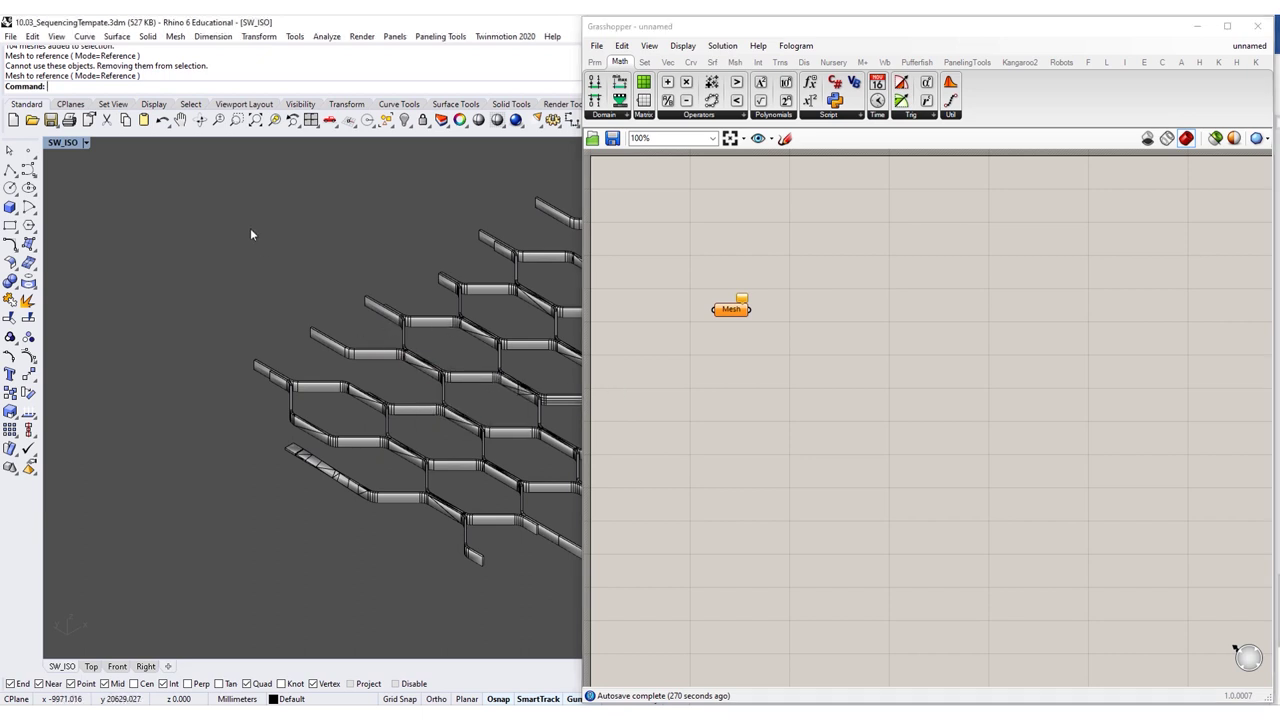
type("SelMesh")
key("Return")
left_click(741, 322)
right_click(731, 310)
left_click(798, 503)
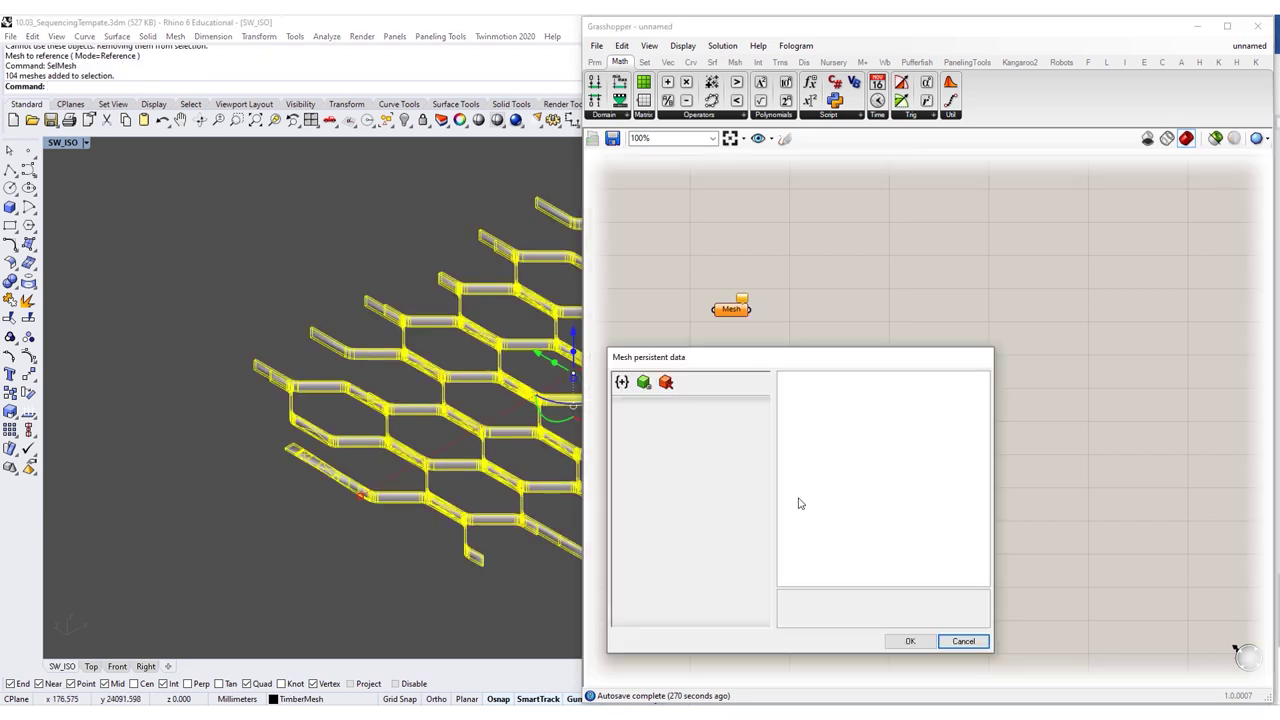
left_click(963, 641)
Reference all 104 selected meshes into the Mesh parameter with Set Multiple Meshes.
right_click(730, 312)
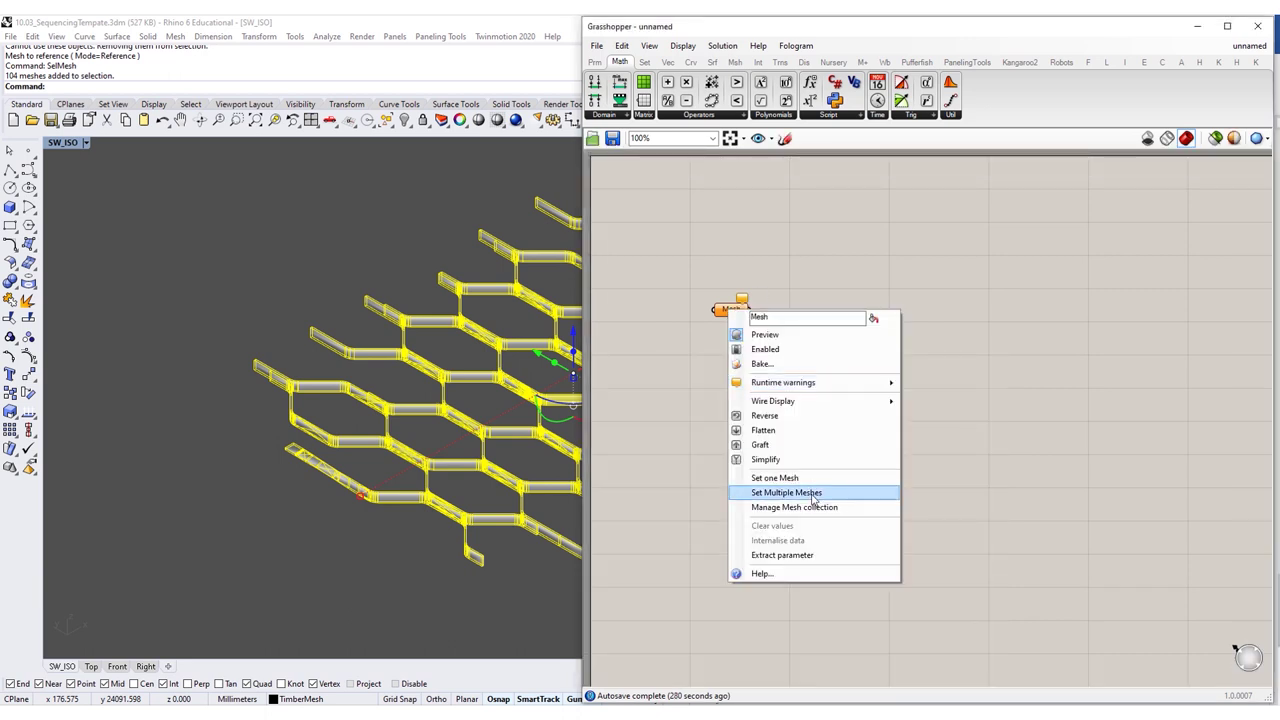
left_click(815, 493)
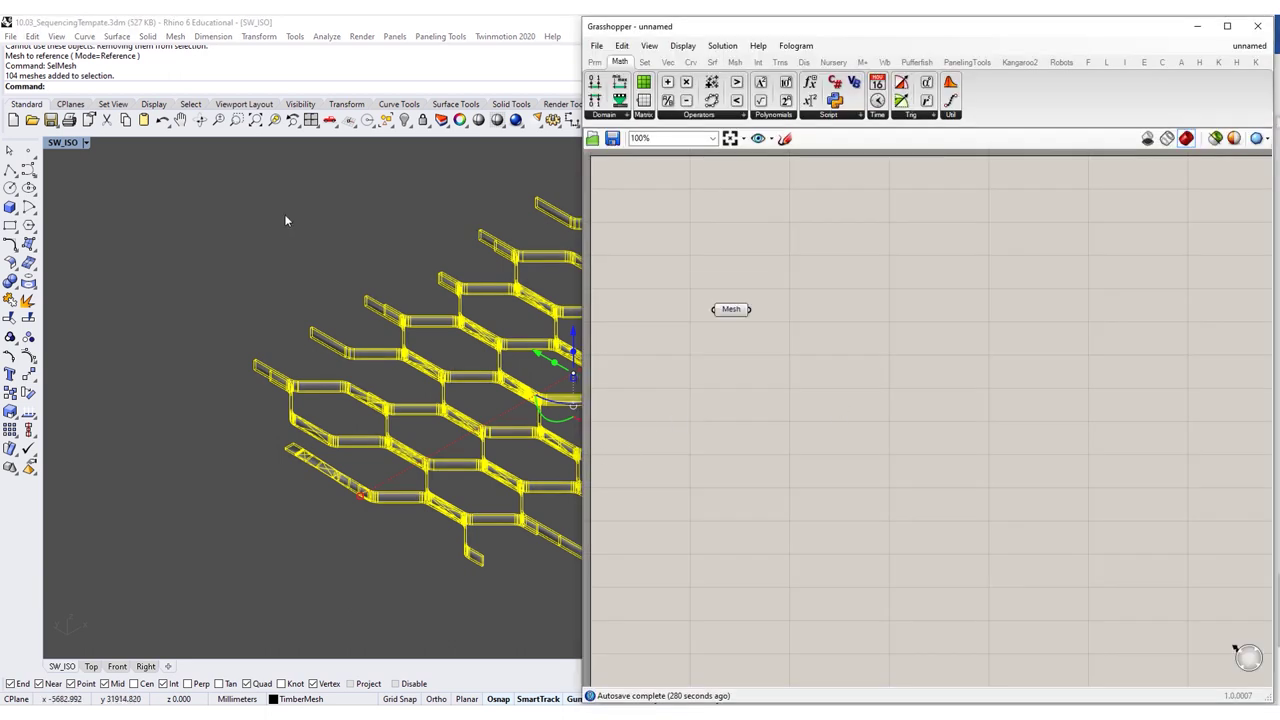
right_click(283, 205)
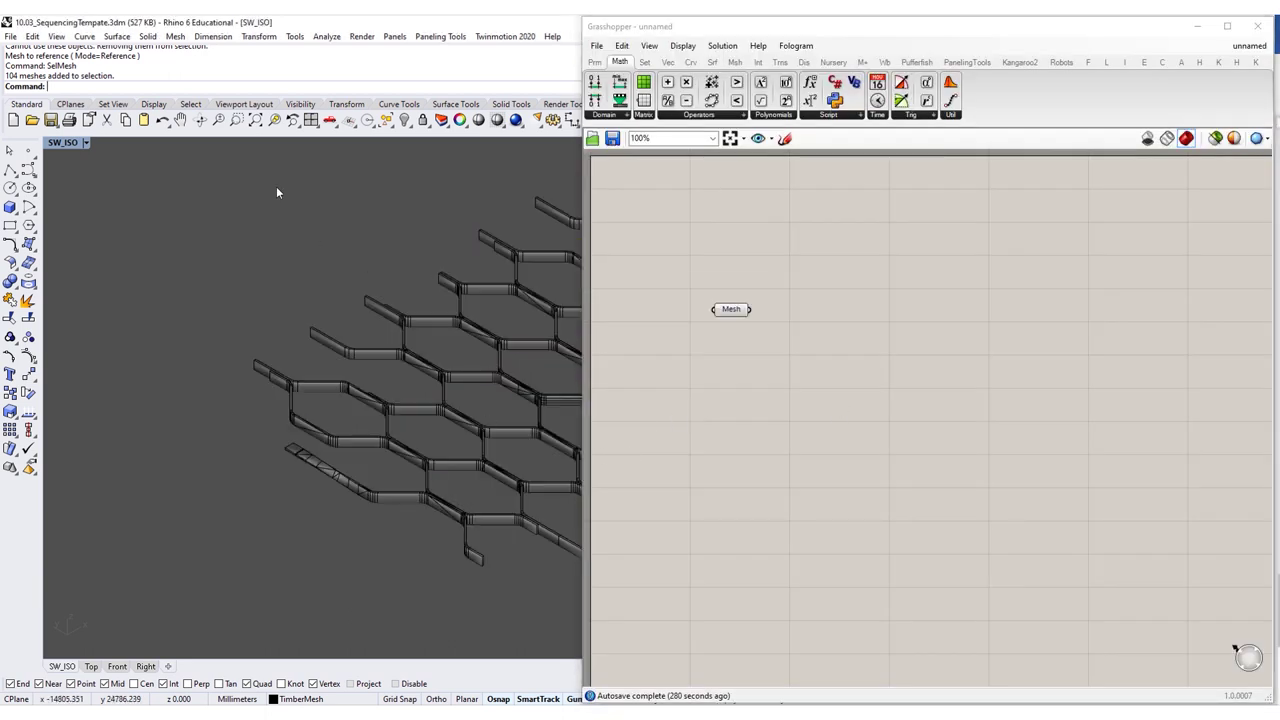
left_click(727, 310)
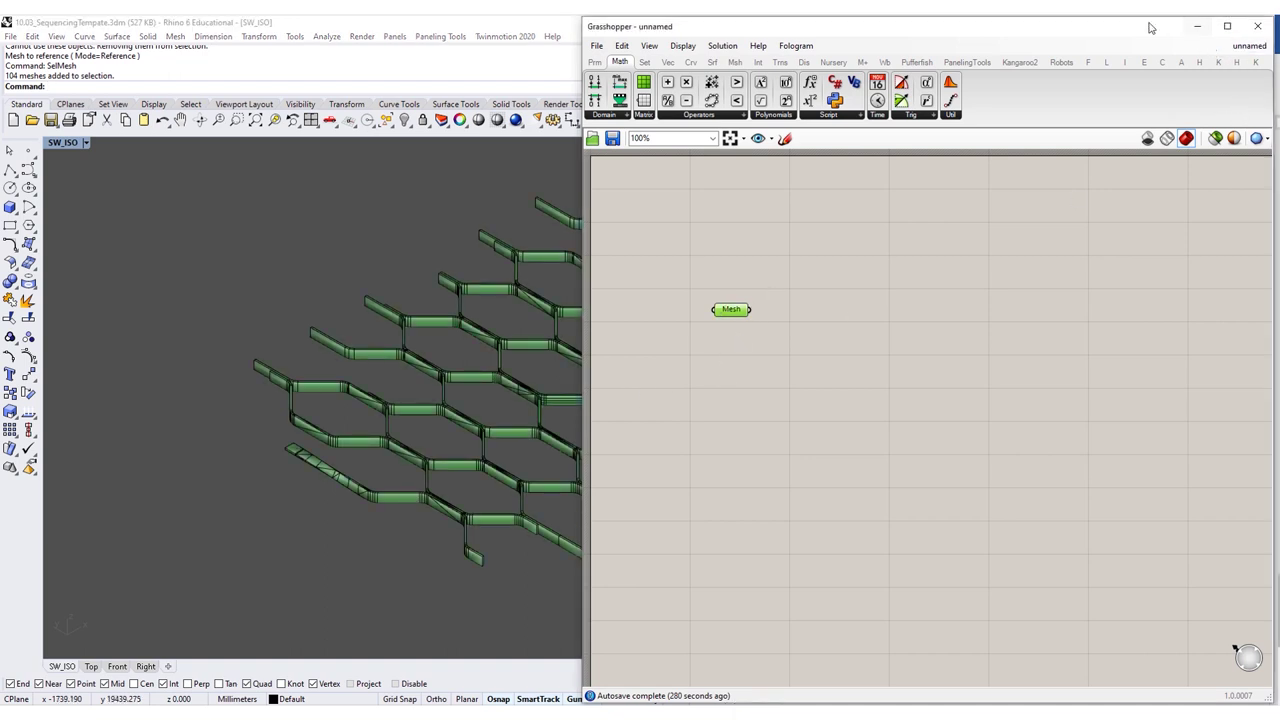
Turn off the TimberMesh layer and check the Mesh parameter's preview of the hex meshes.
left_click(1197, 26)
left_click(1218, 207)
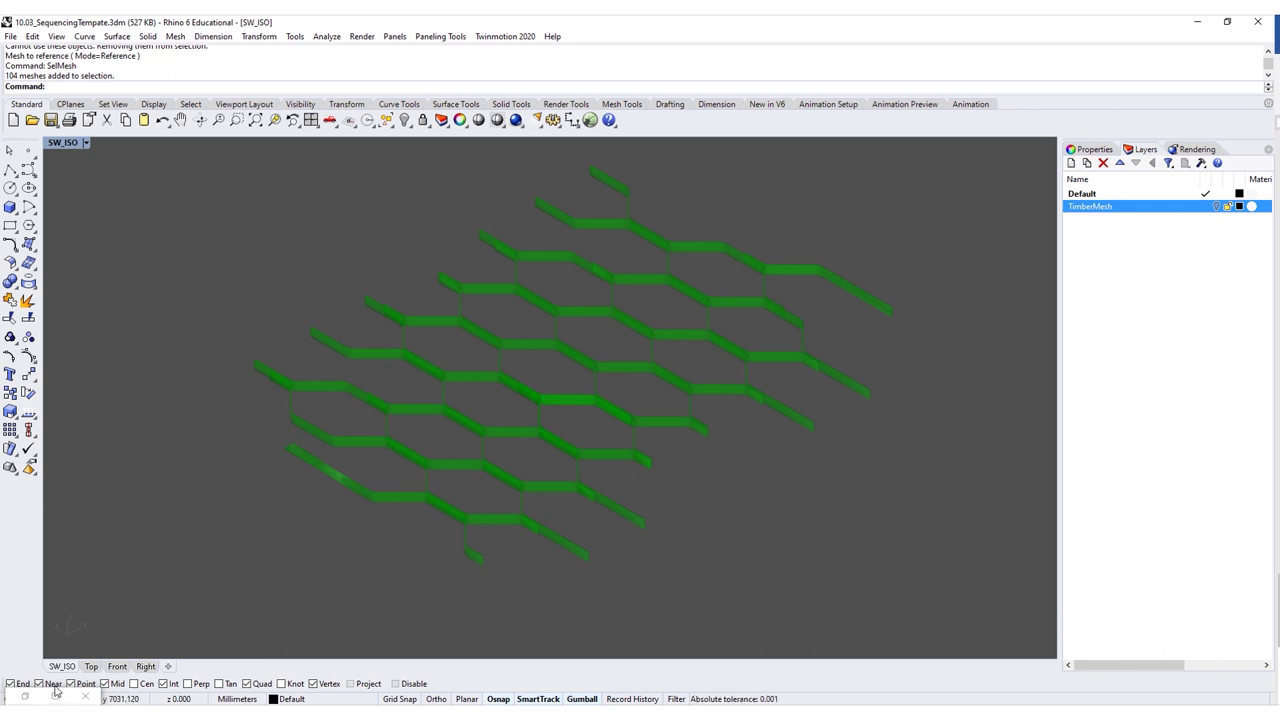
left_click(24, 697)
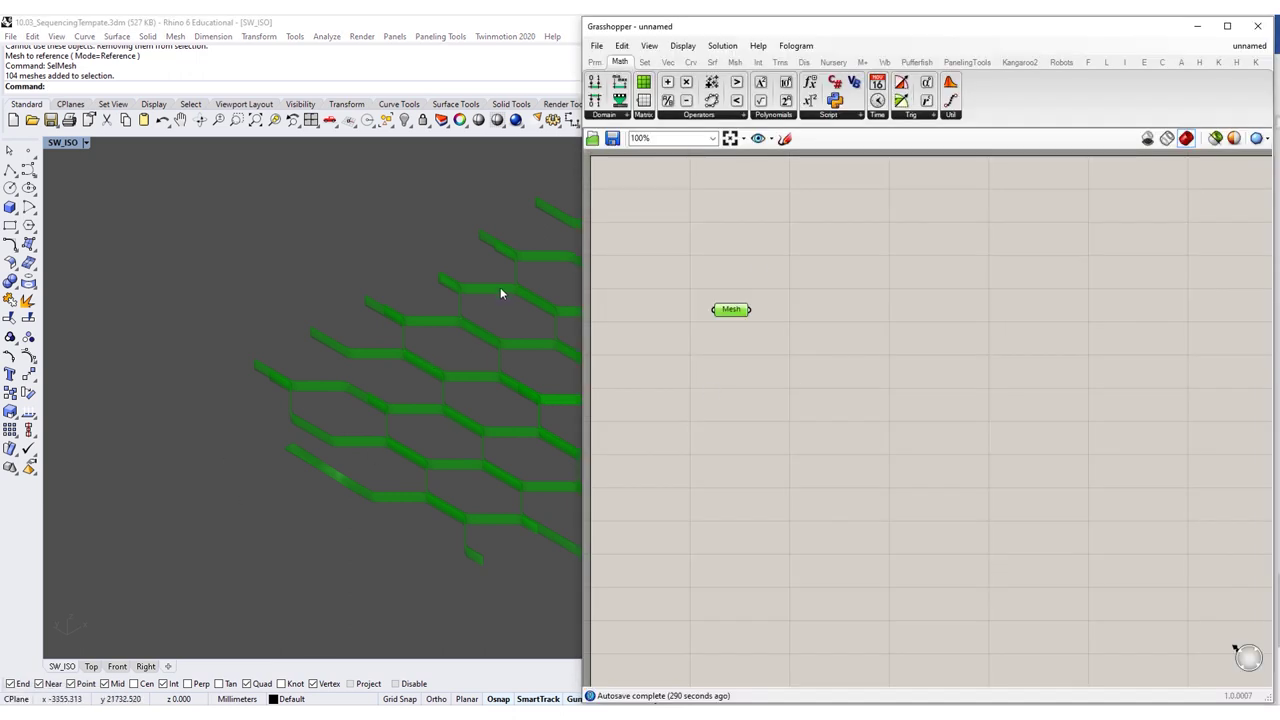
right_click_drag(500, 285, 398, 356)
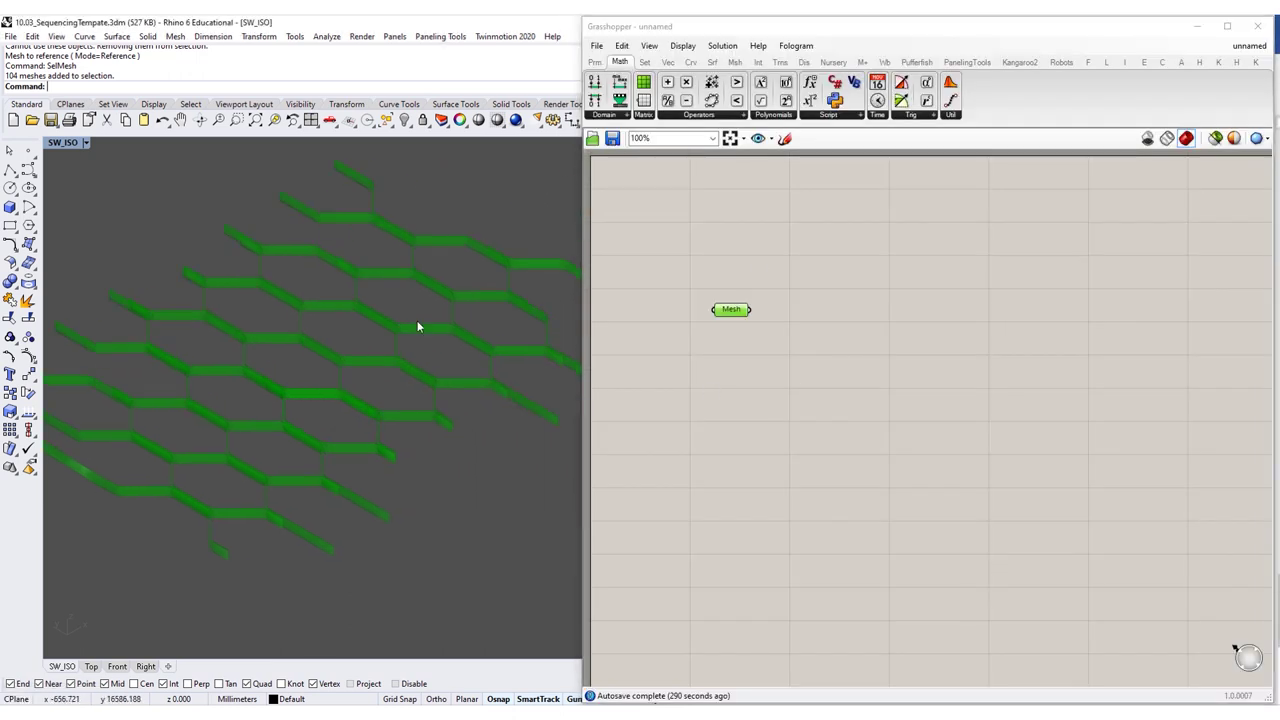
left_click(866, 414)
left_click(731, 310)
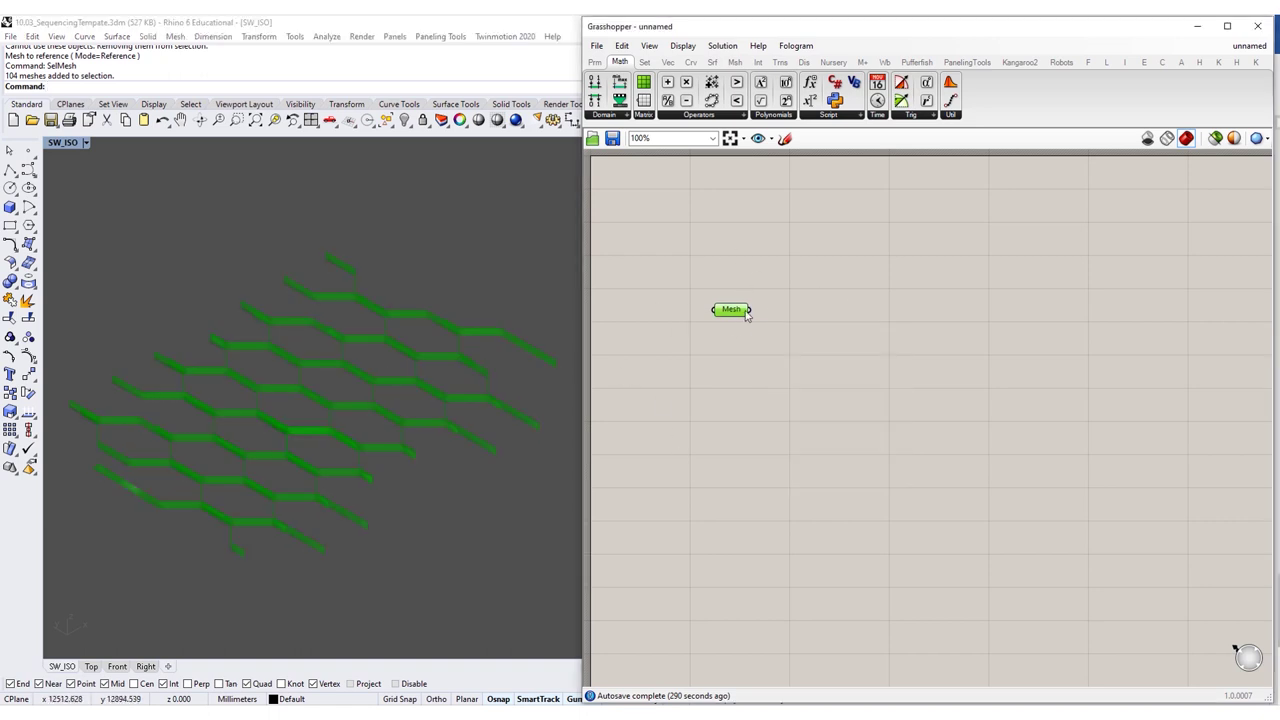
mouse_move(731, 310)
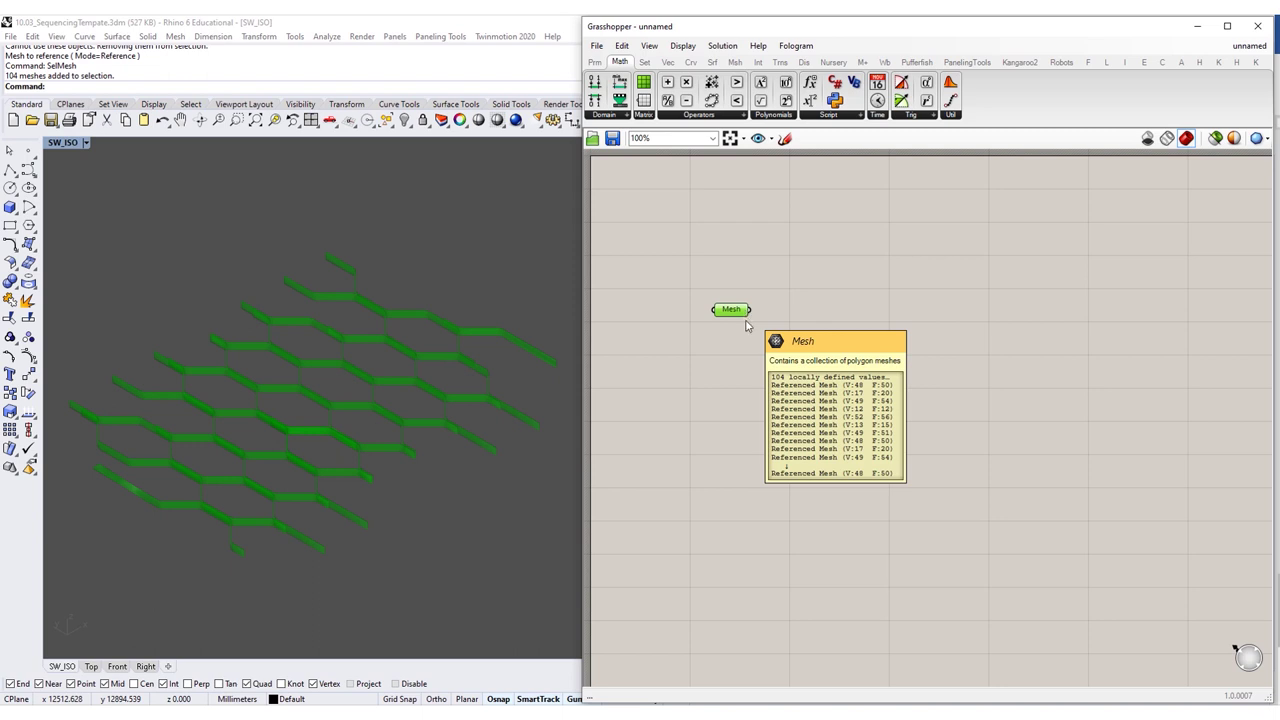
Add a Number Slider ranging 0 to 103 and move it up and left.
double_click(771, 405)
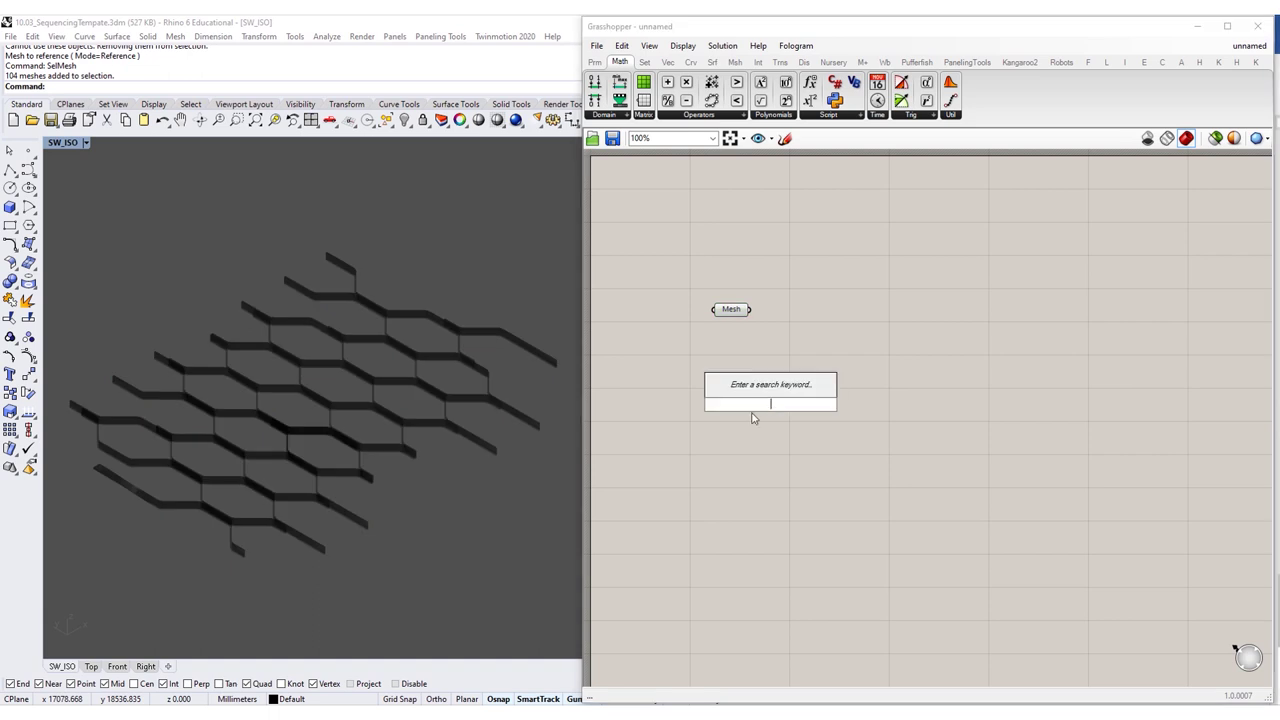
type("0<103")
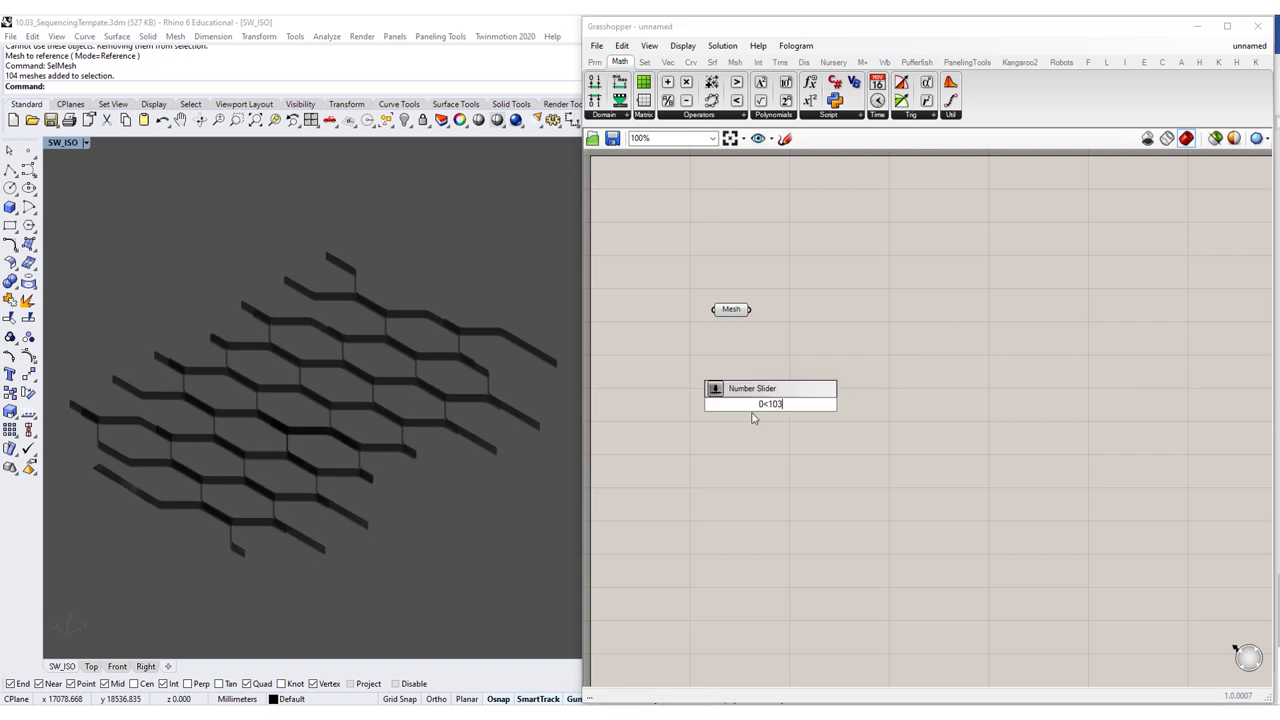
key("Return")
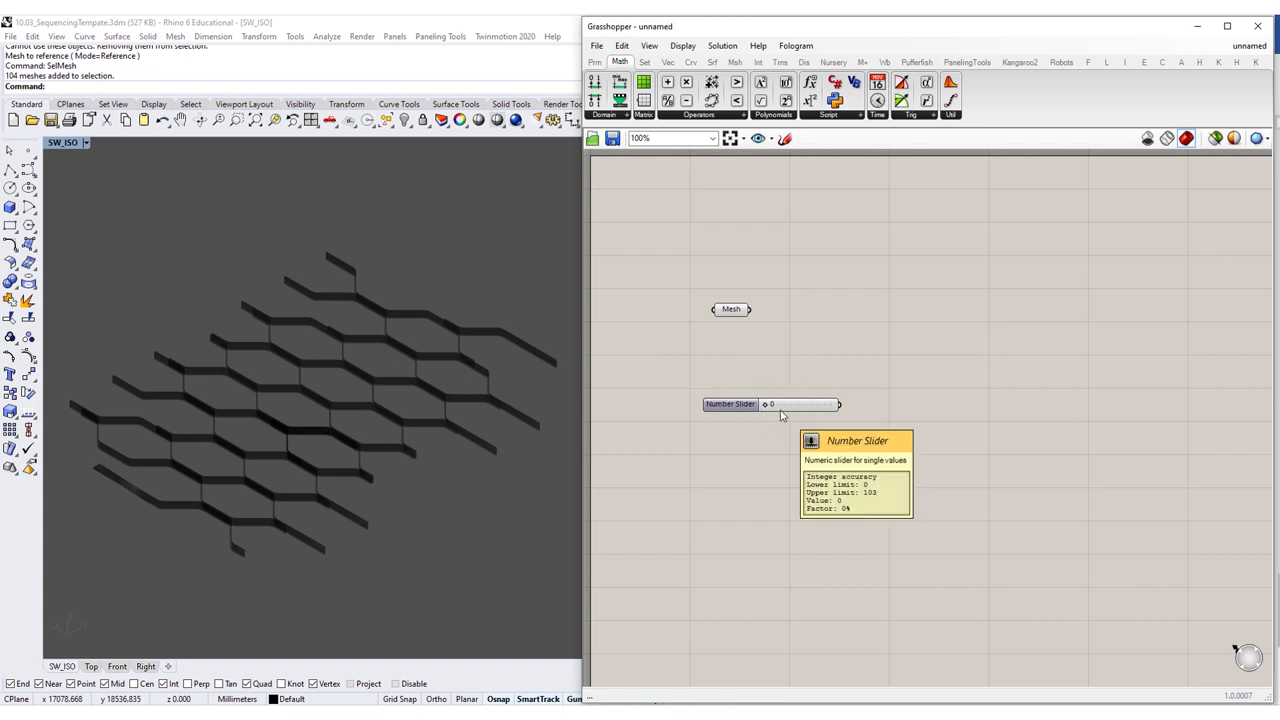
left_click(789, 404)
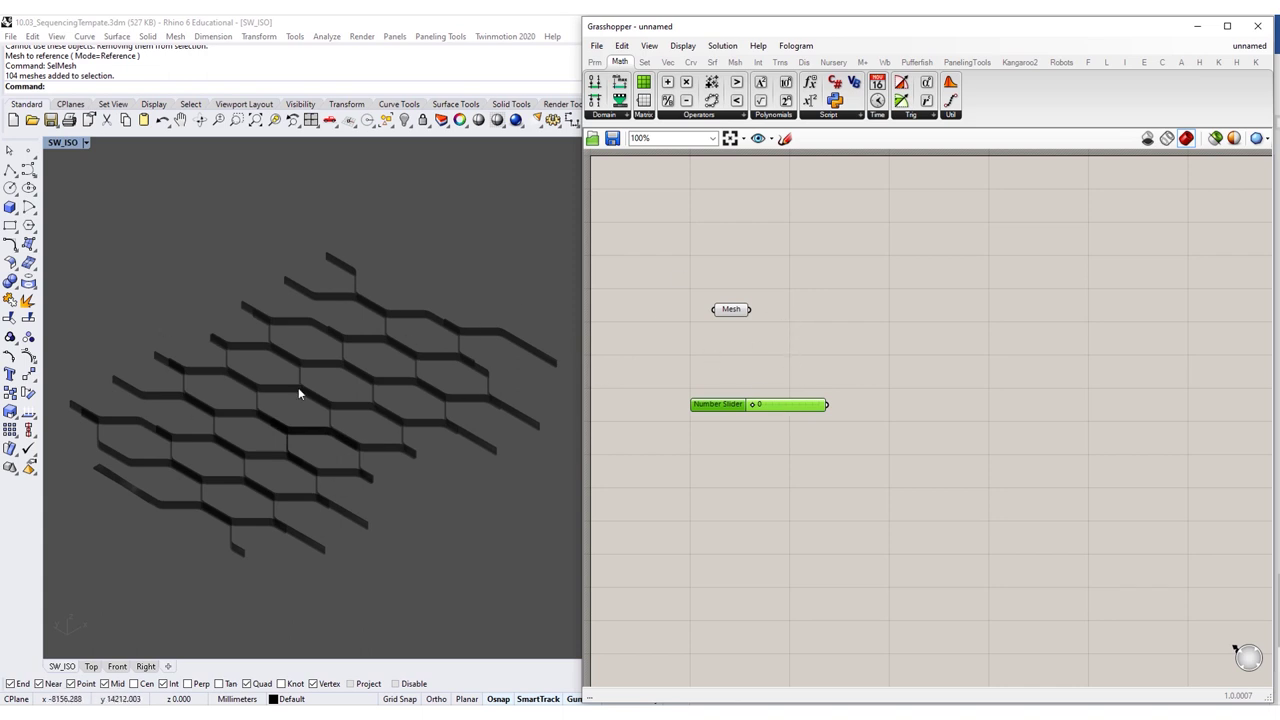
left_click_drag(795, 420, 760, 407)
Add Split List, wiring the meshes into List and the slider into Index.
double_click(832, 336)
type("LIST SPLI")
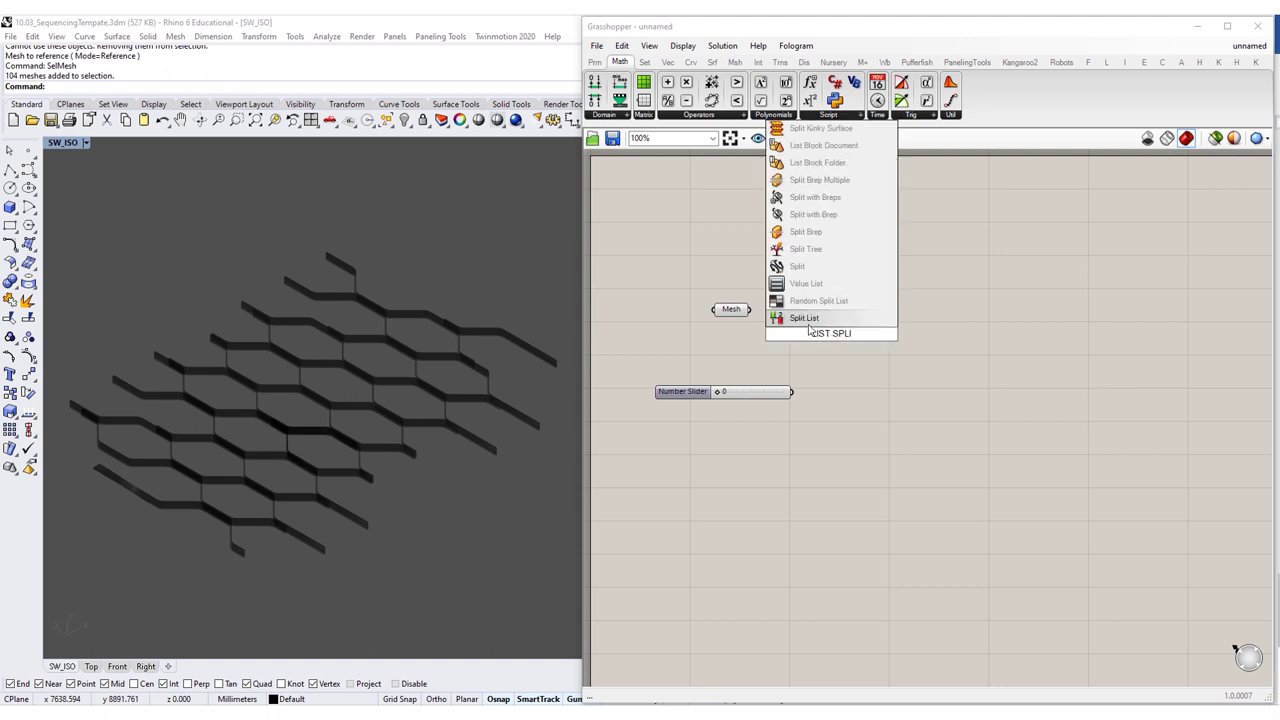
key("Return")
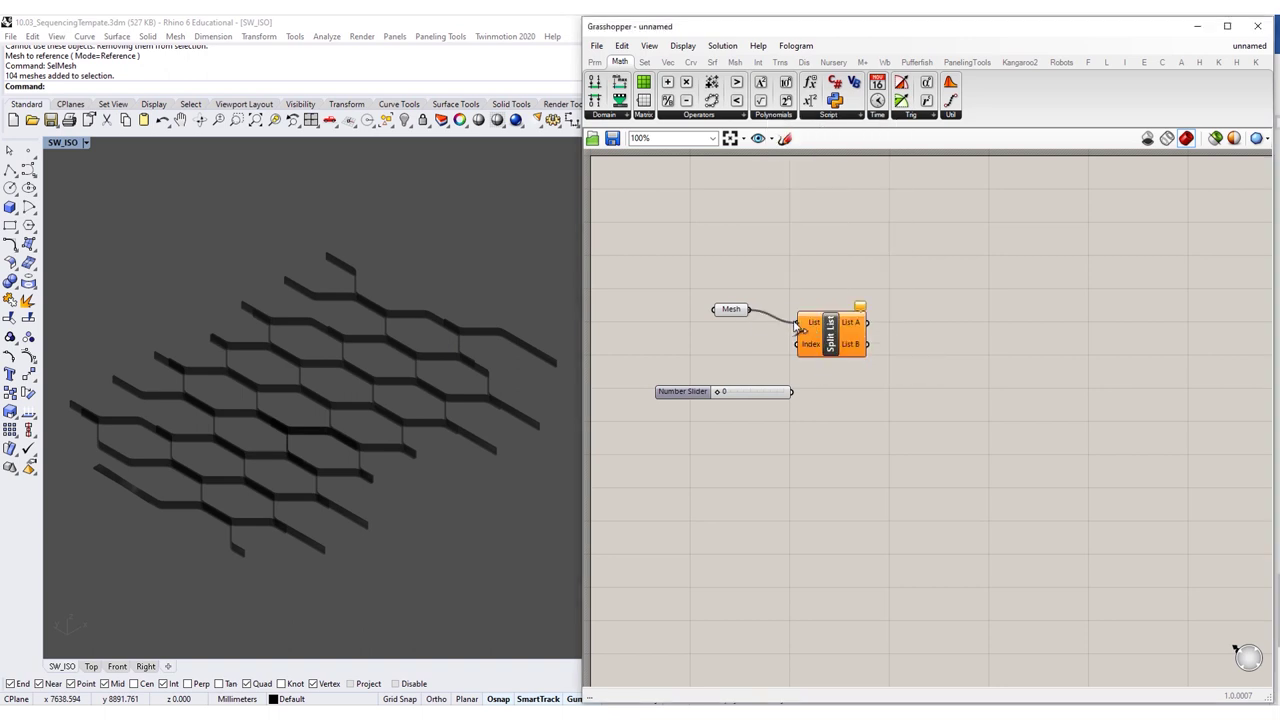
left_click_drag(748, 309, 885, 318)
left_click_drag(793, 392, 855, 331)
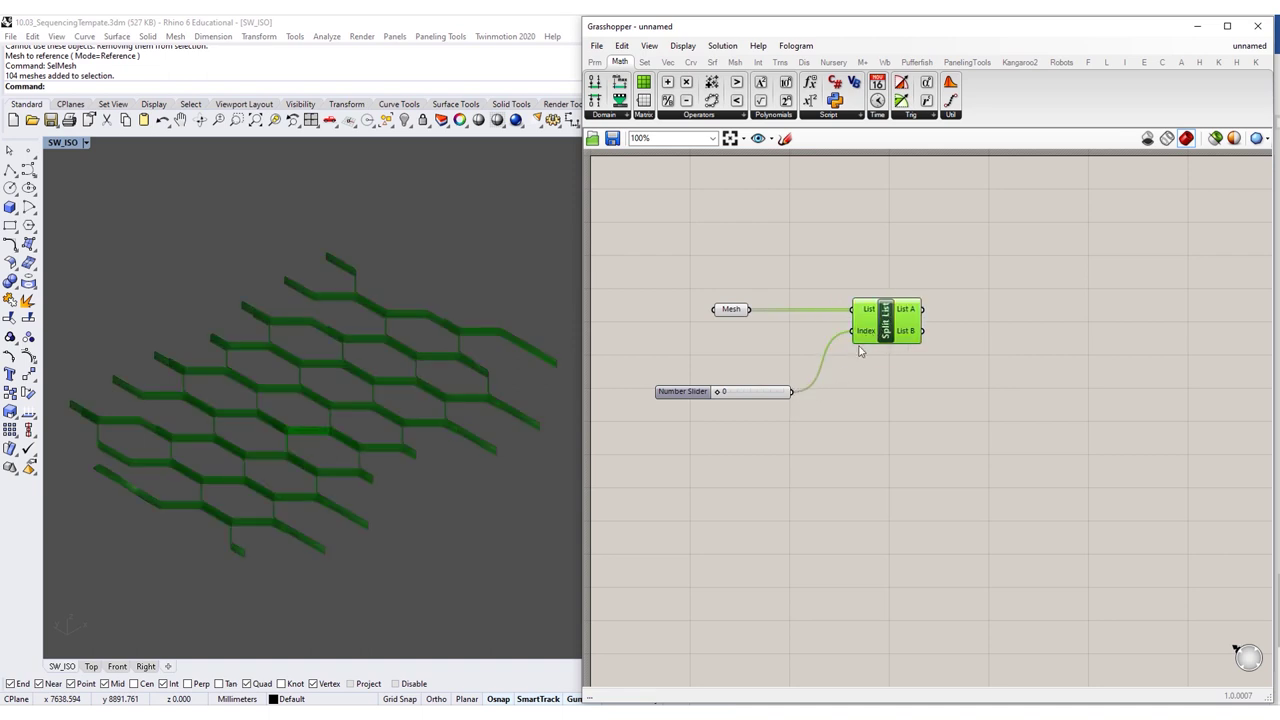
Add a Custom Preview and connect Split List's List A to its Geometry.
left_click(767, 382)
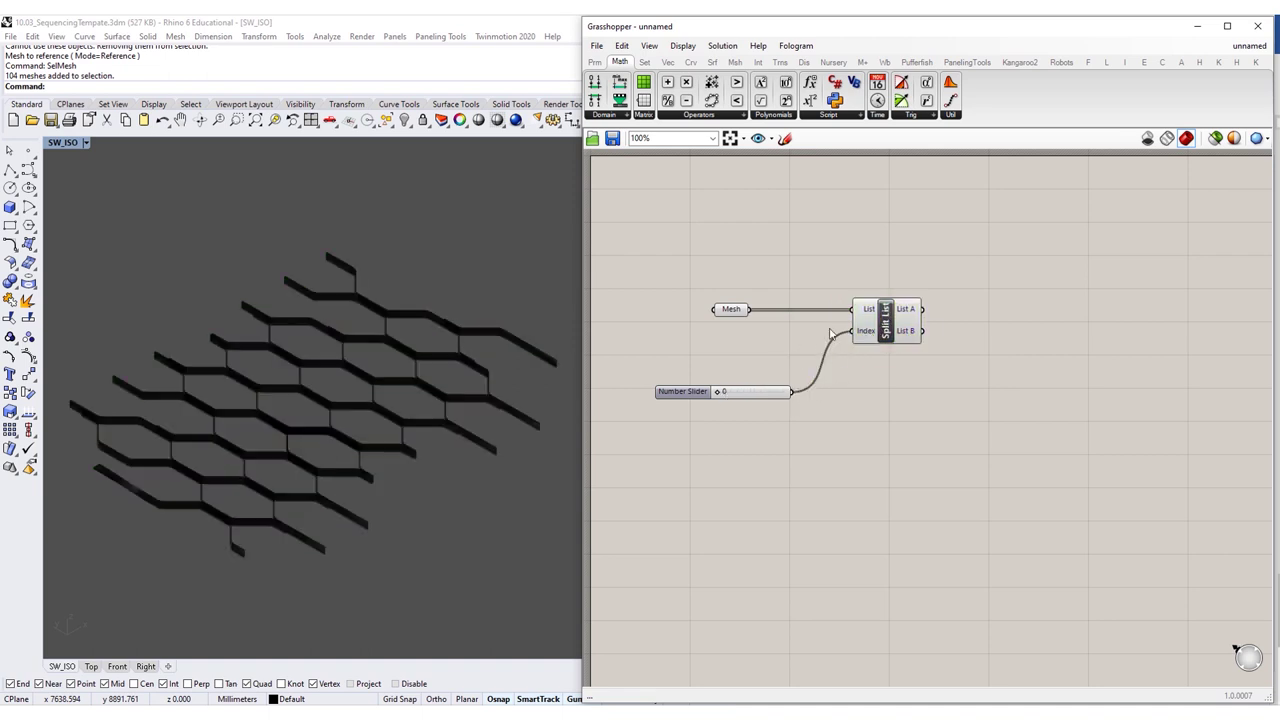
double_click(1046, 329)
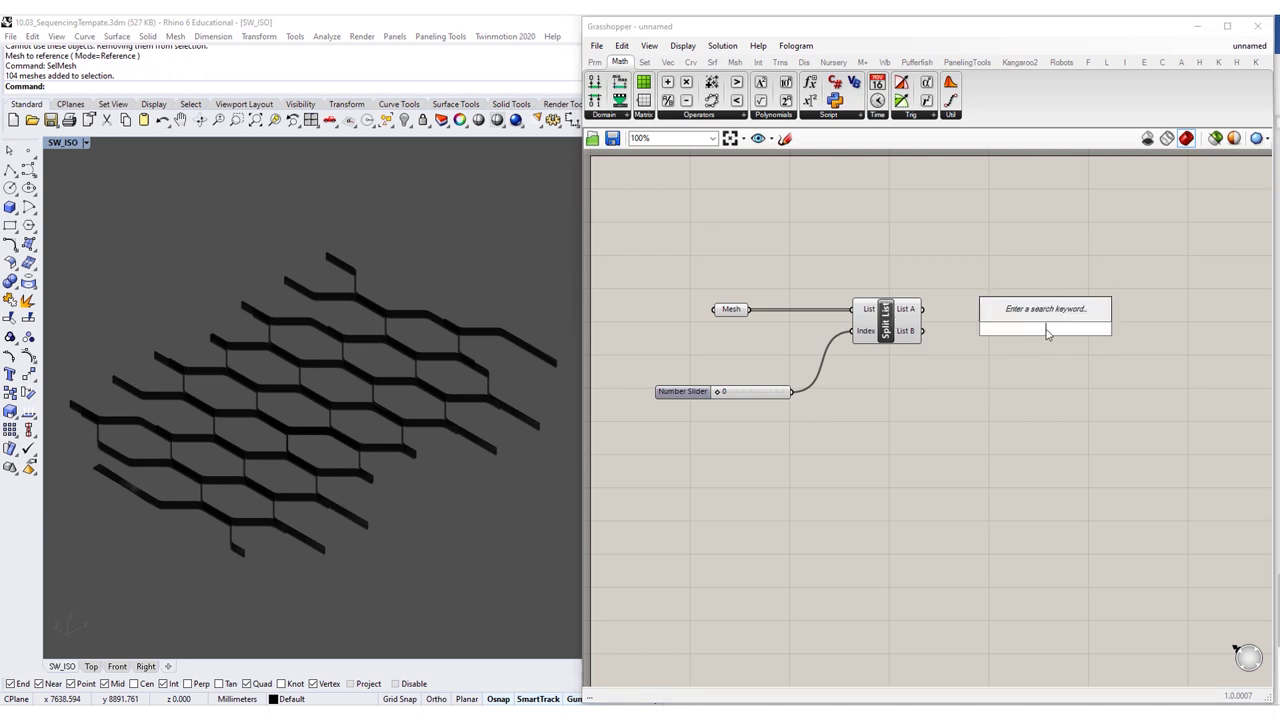
type("Preview")
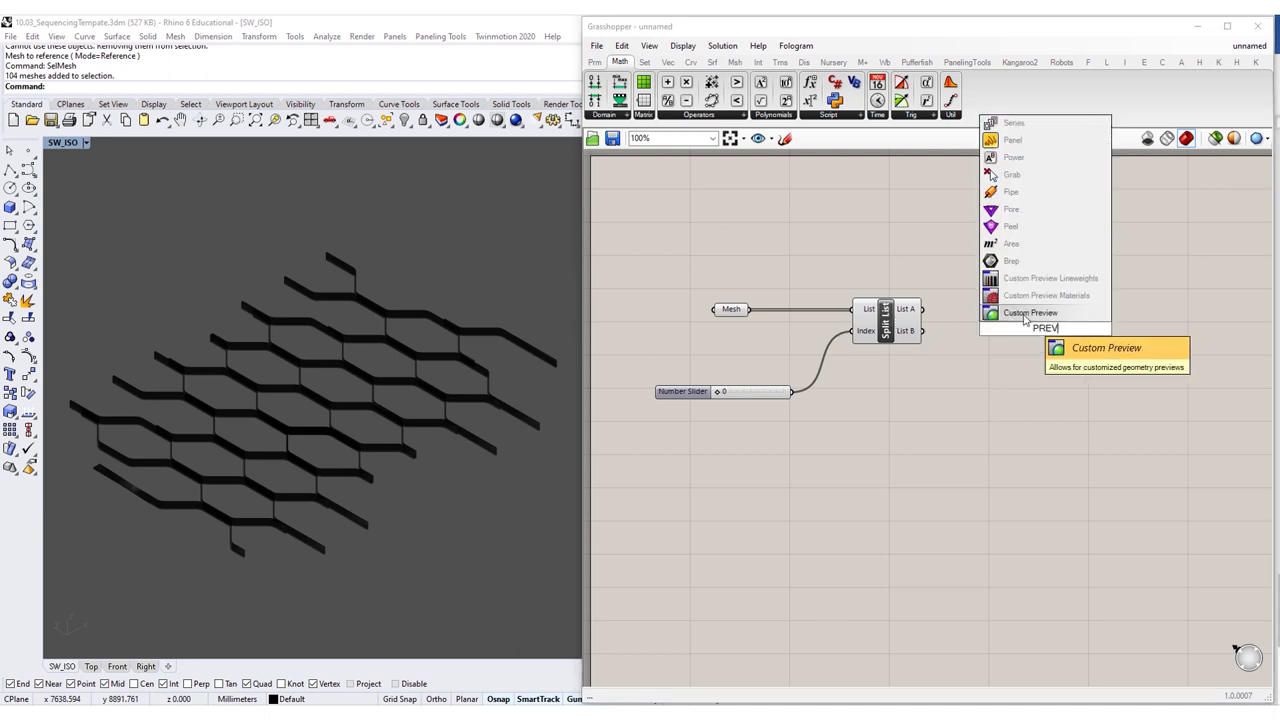
left_click(1044, 322)
left_click_drag(924, 310, 1018, 309)
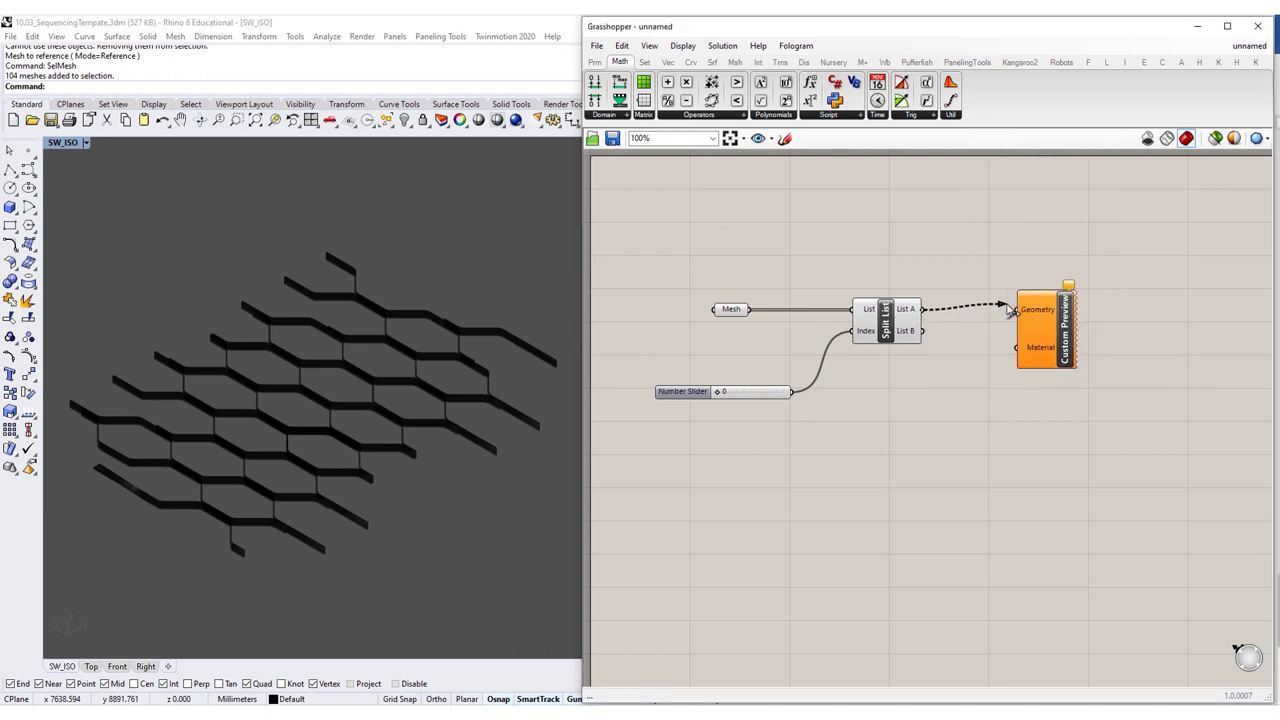
Add a Material Table and inspect its material names in a temporary Panel.
double_click(949, 442)
type("MATER")
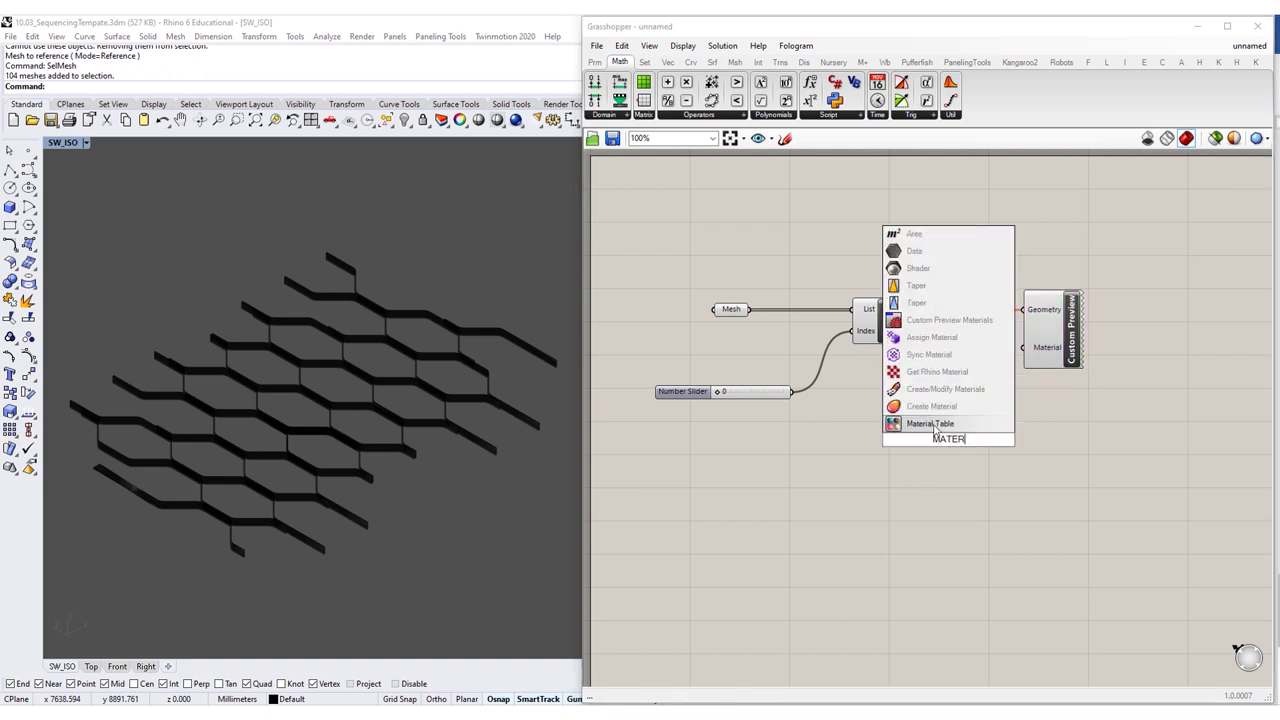
left_click(933, 428)
left_click_drag(933, 428, 897, 473)
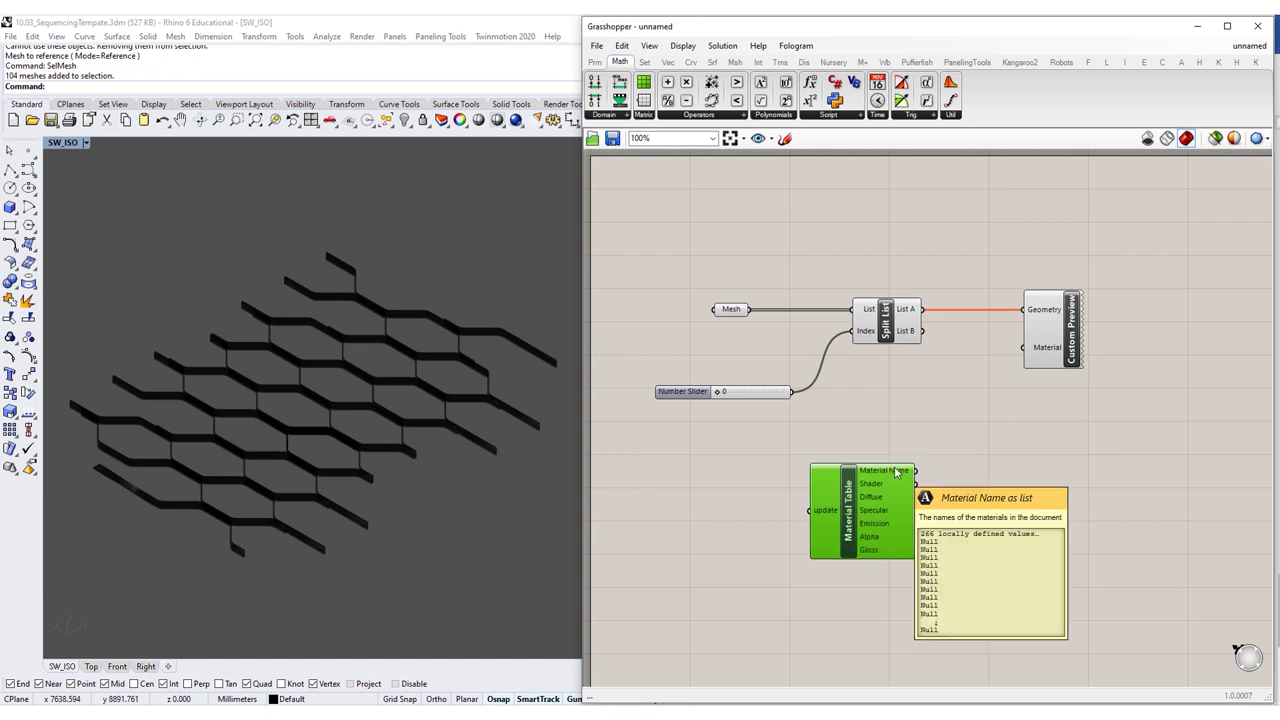
left_click(595, 62)
mouse_move(792, 100)
left_mouse_down()
mouse_move(1119, 583)
mouse_move(1005, 484)
left_mouse_up()
left_click_drag(915, 470, 971, 471)
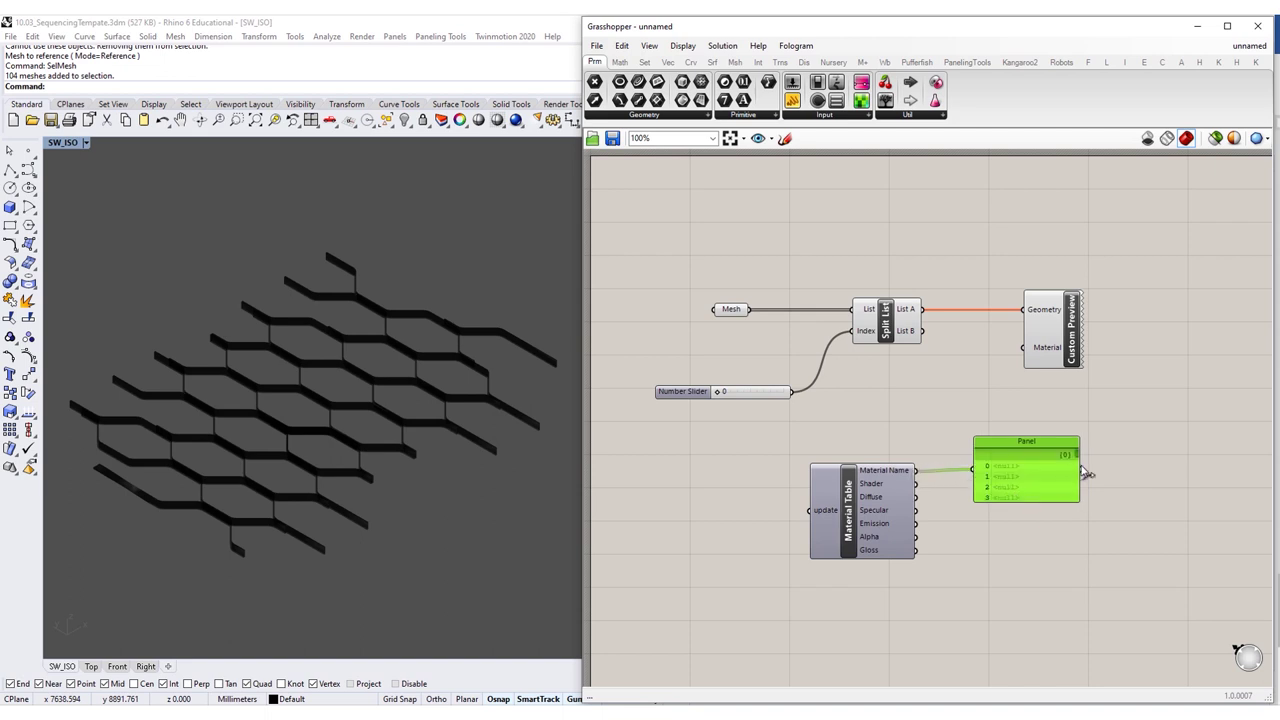
left_click_drag(1043, 502, 1040, 635)
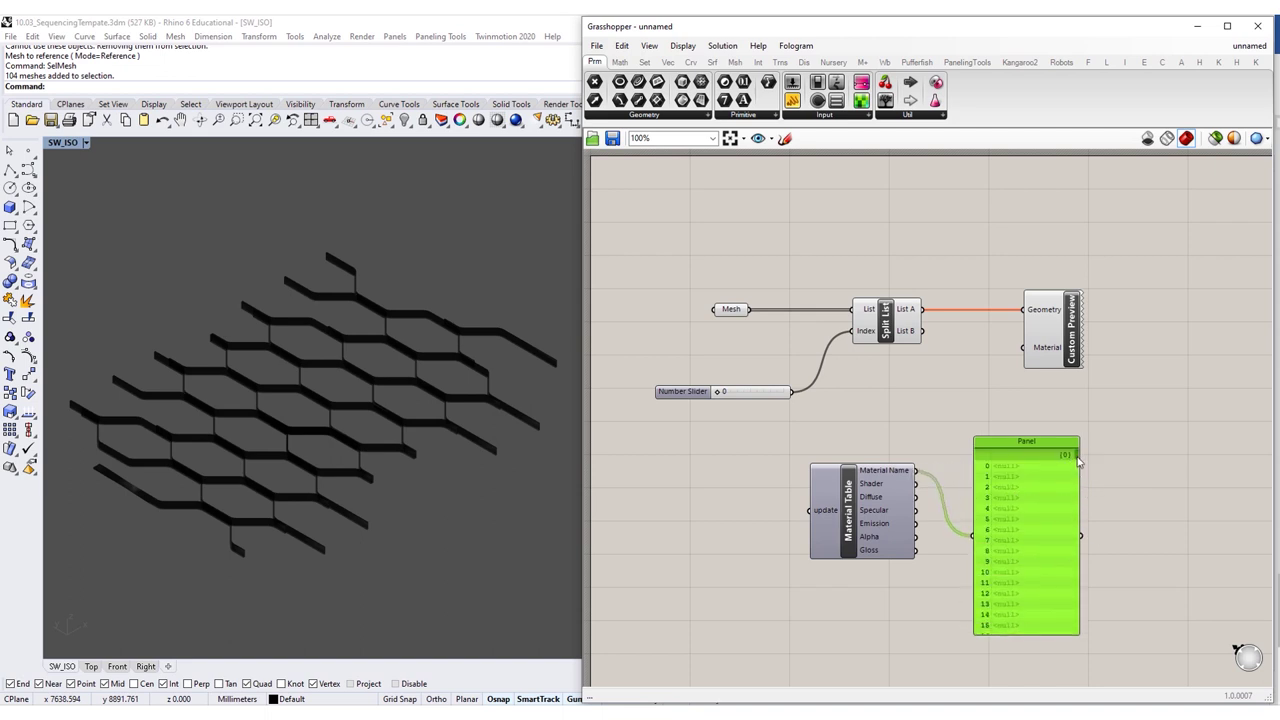
left_click_drag(1077, 456, 1077, 531)
left_click_drag(1014, 489, 1036, 441)
key("Delete")
Add Clean Tree and feed it the Material Name output.
double_click(997, 457)
type("CLEAN TR")
left_click(958, 439)
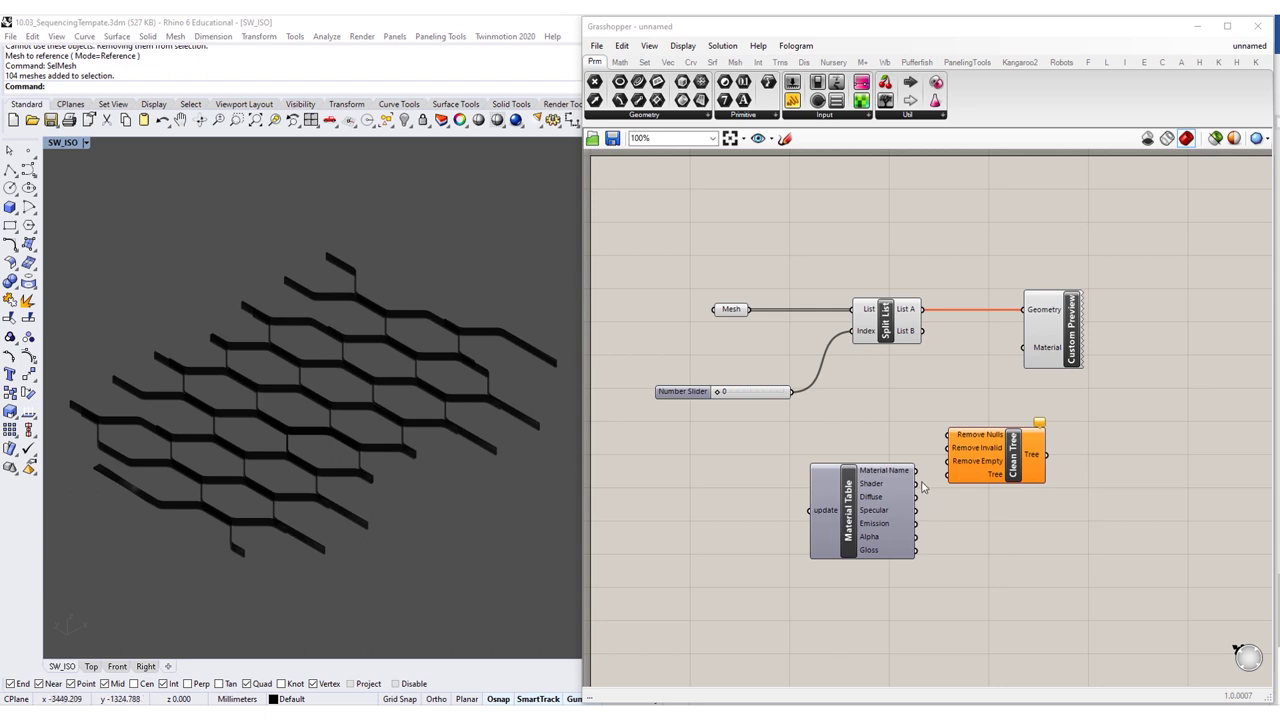
left_click_drag(917, 478, 1010, 472)
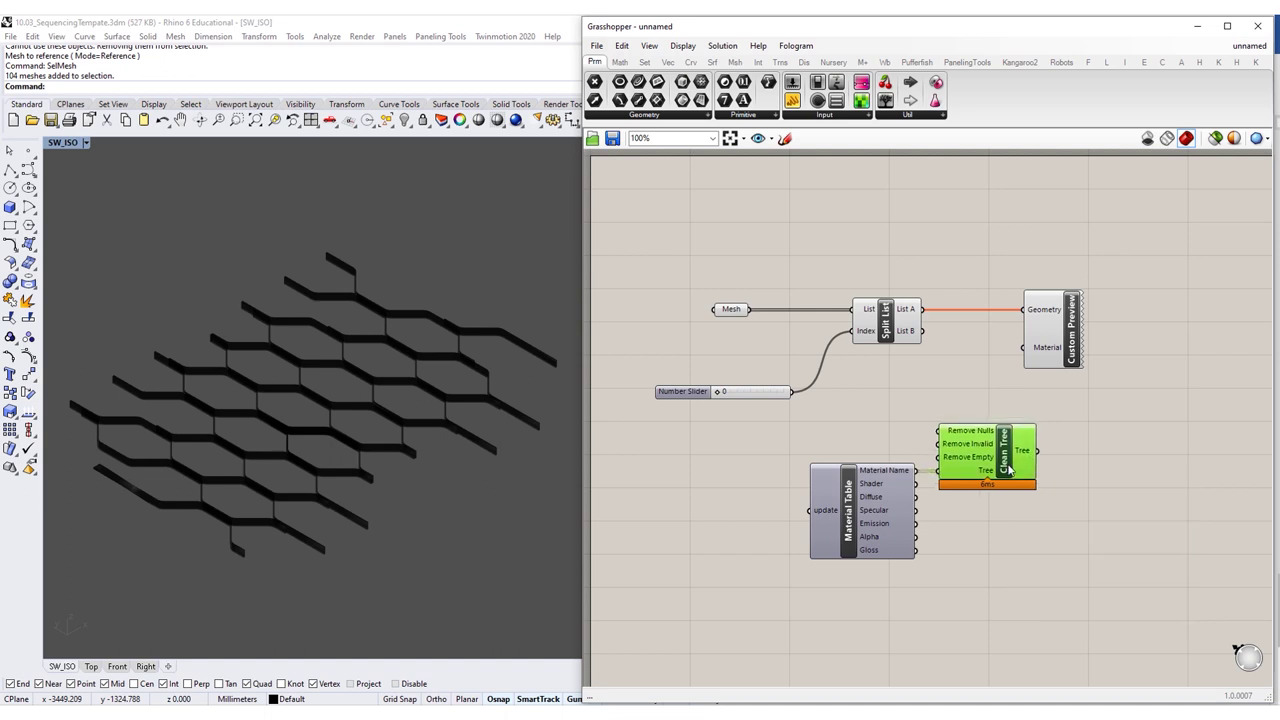
Add List Item taking Clean Tree's output and feeding Custom Preview's Material.
double_click(1077, 460)
type("list item")
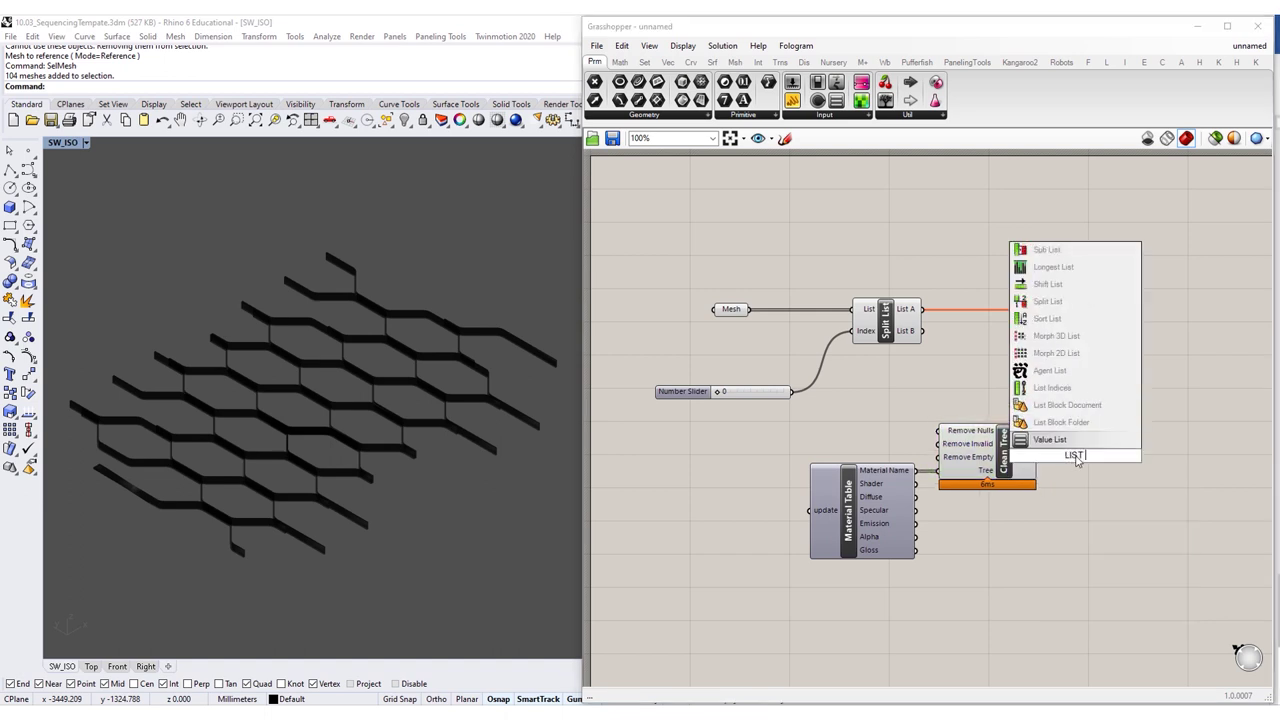
key("Return")
mouse_move(1073, 443)
left_mouse_down()
mouse_move(1089, 446)
mouse_move(1028, 347)
mouse_move(1215, 345)
left_mouse_up()
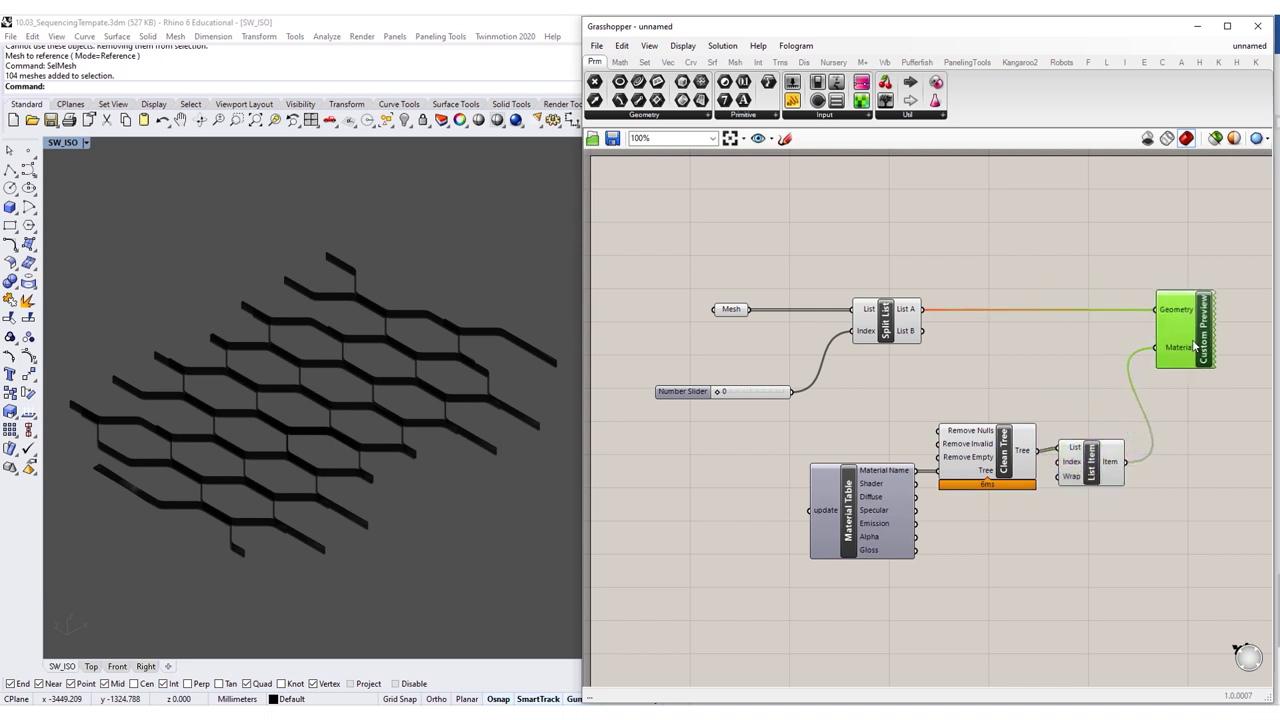
left_click_drag(1090, 471, 1091, 471)
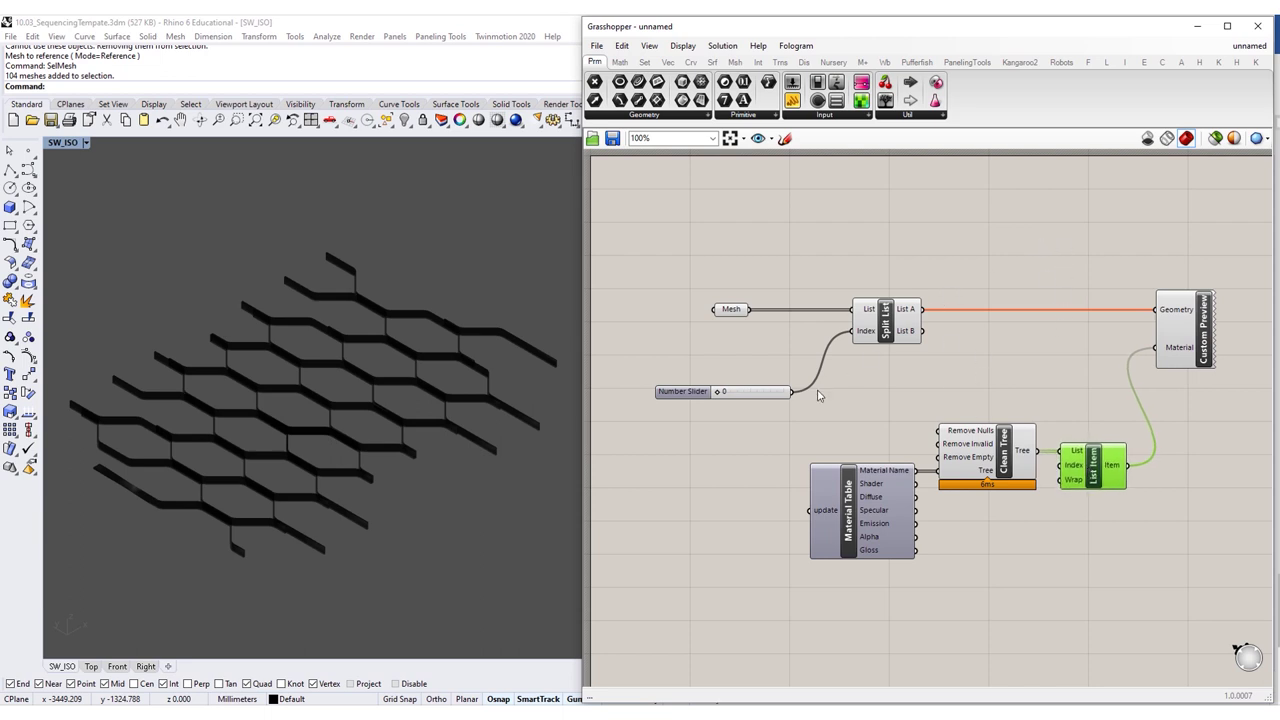
Turn off preview for all components and test the slider growing the meshes.
left_click_drag(1063, 250, 650, 545)
right_click(834, 214)
left_click(854, 226)
mouse_move(718, 392)
left_mouse_down()
mouse_move(797, 420)
mouse_move(709, 414)
left_mouse_up()
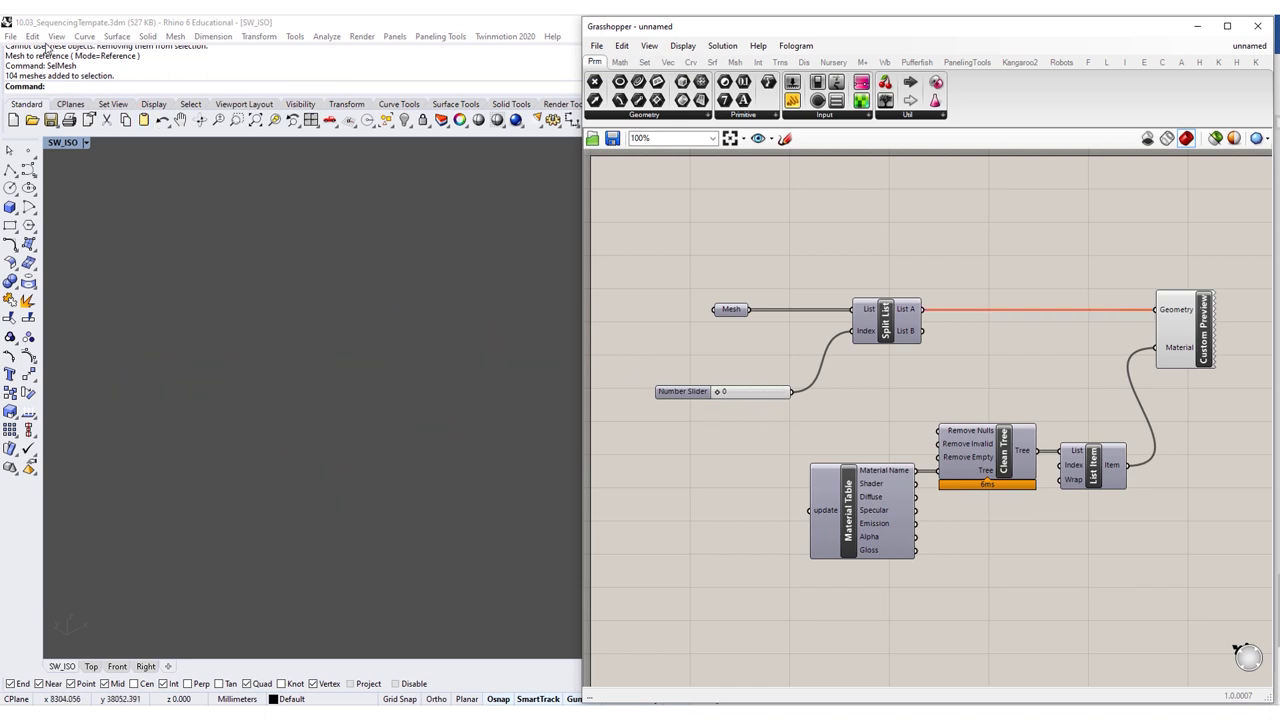
Switch the viewport to Rendered, restore the SW_ISO view, and narrow Grasshopper.
left_click(56, 36)
left_click(125, 357)
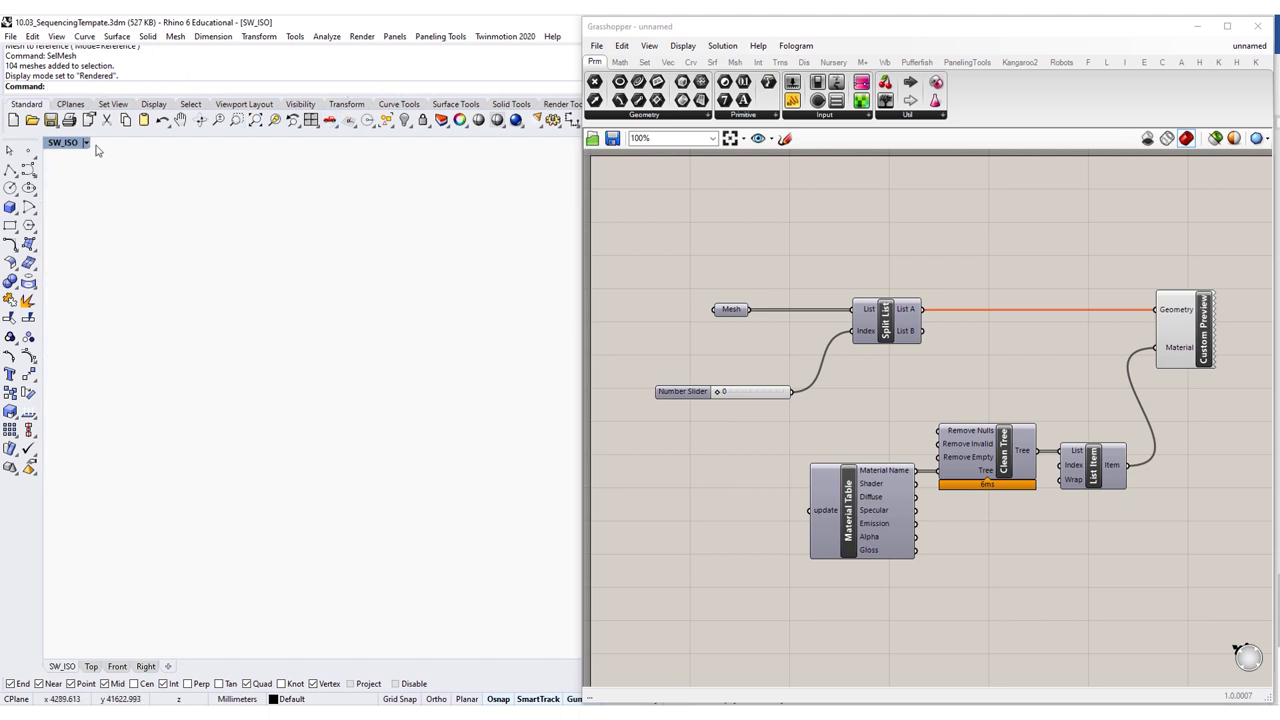
left_click(86, 143)
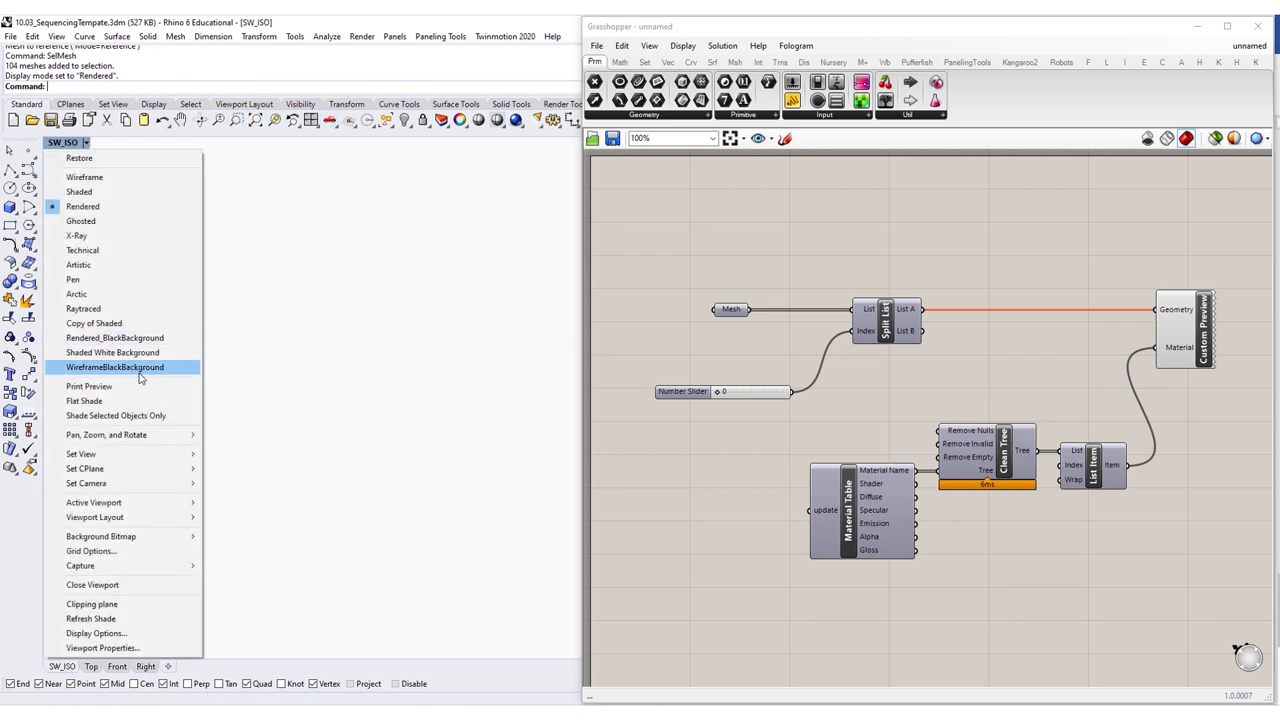
mouse_move(100, 454)
left_click(267, 630)
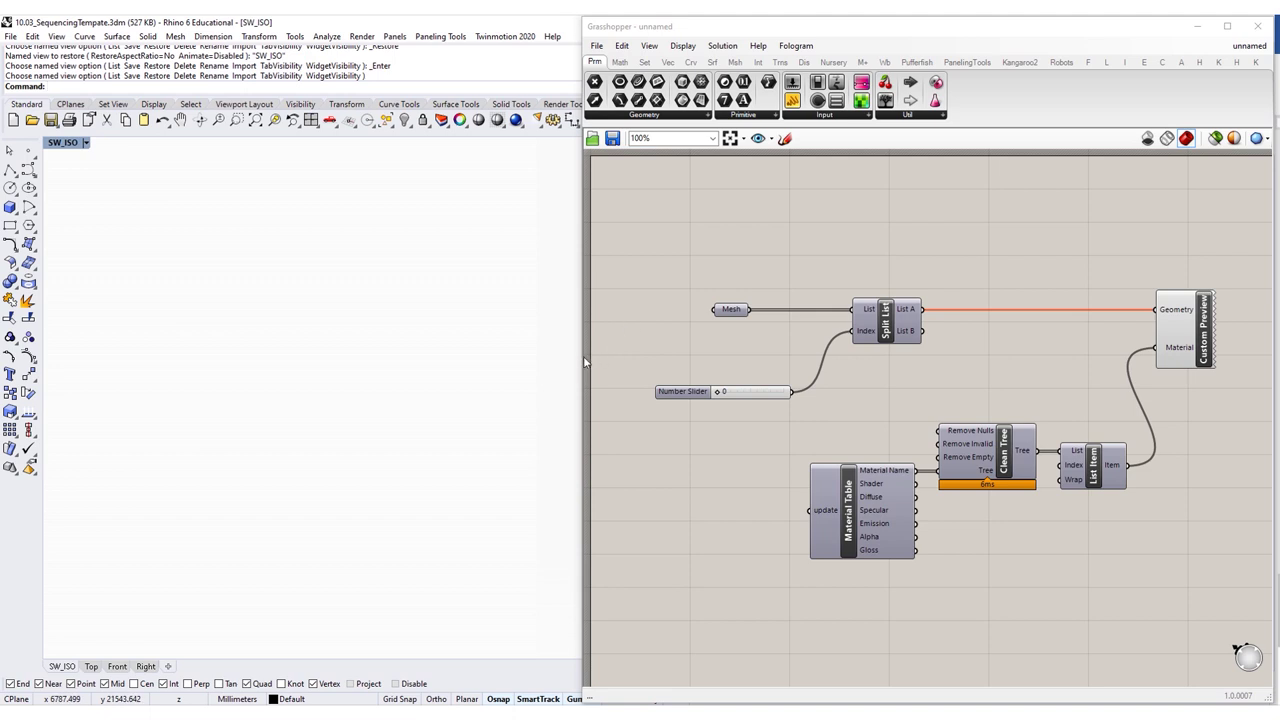
left_click_drag(578, 360, 755, 360)
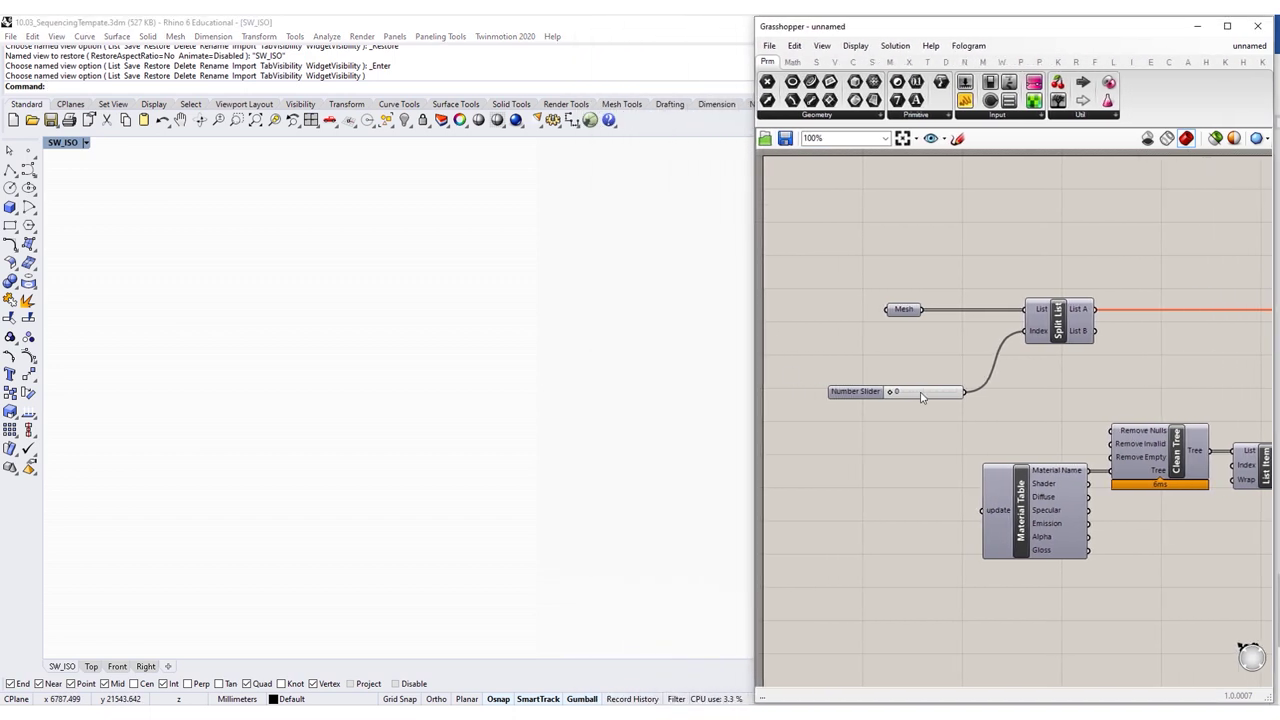
right_click(921, 397)
left_click(829, 334)
Unlock the background surface, delete and restore it, then lock it again.
left_click(565, 332)
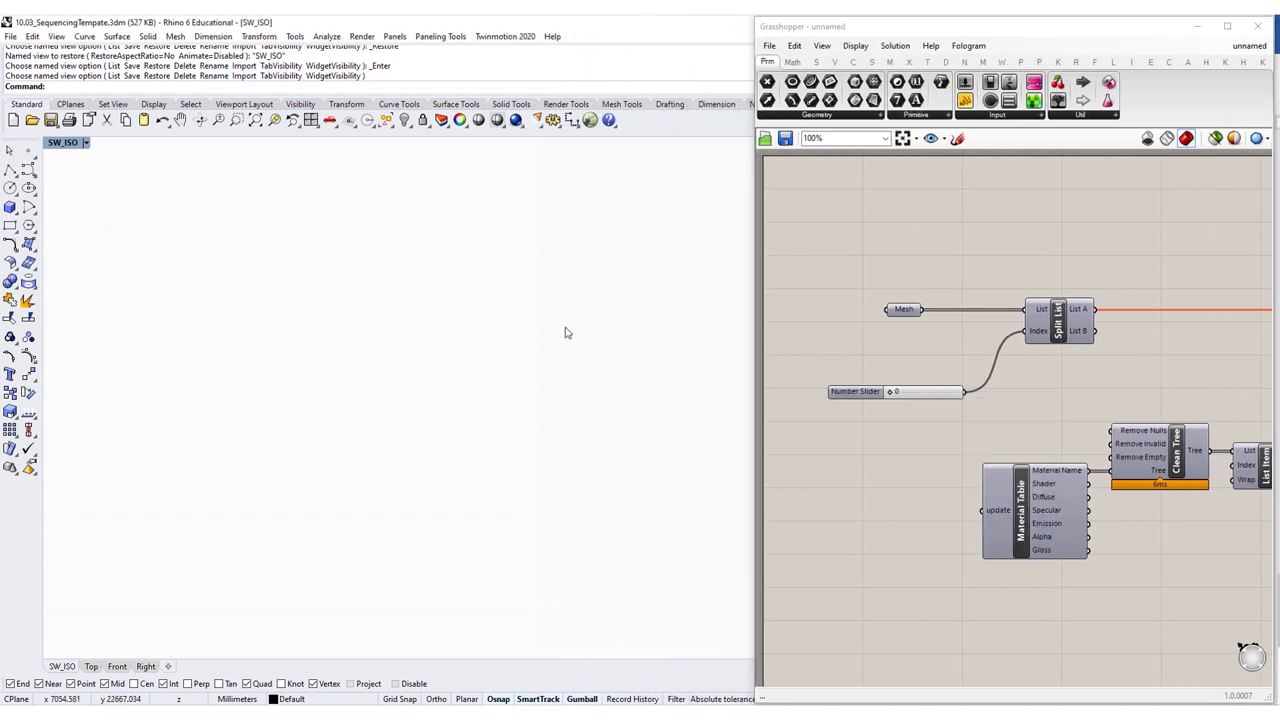
left_click(377, 86)
type("Unlo")
key("Return")
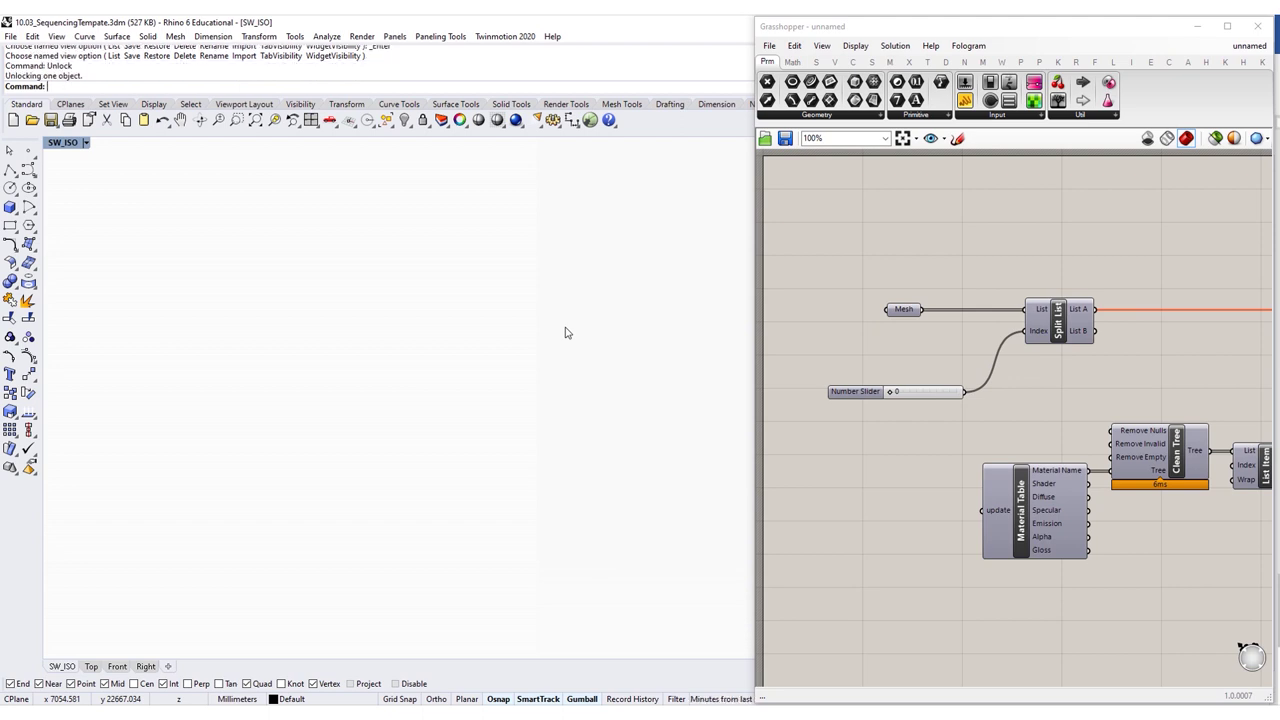
key("Delete")
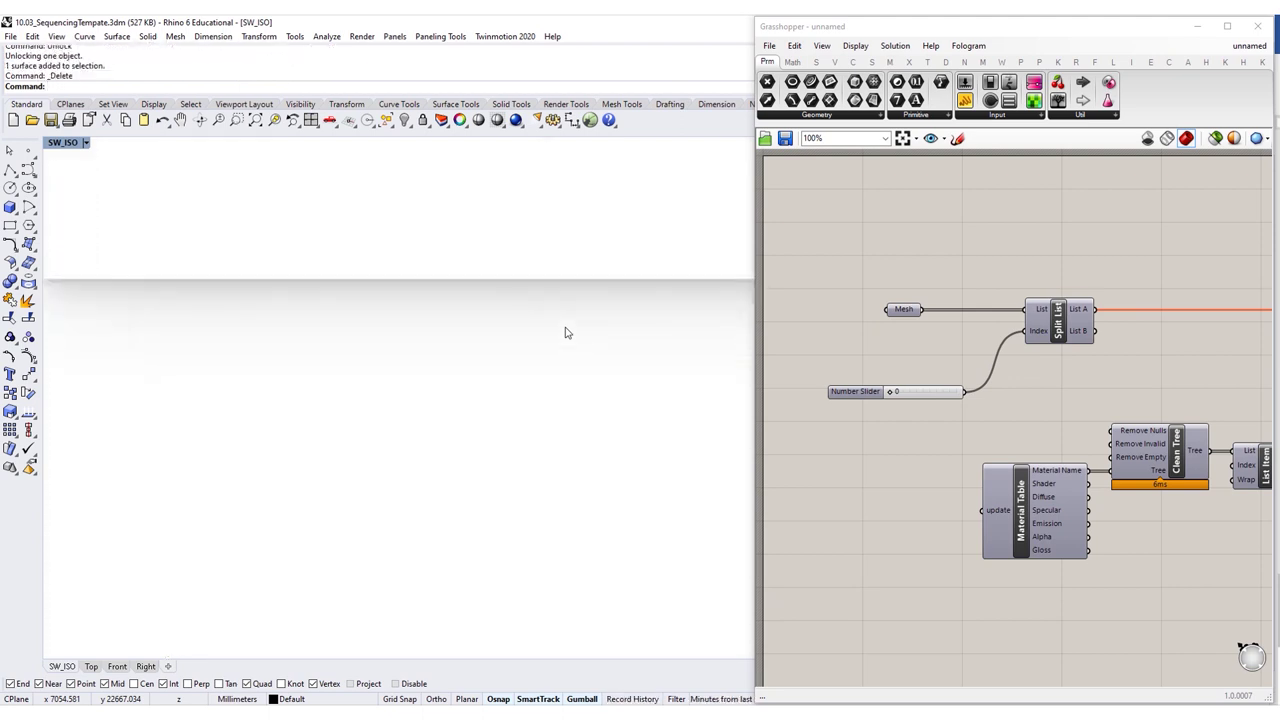
type("U")
key("Return")
type("U")
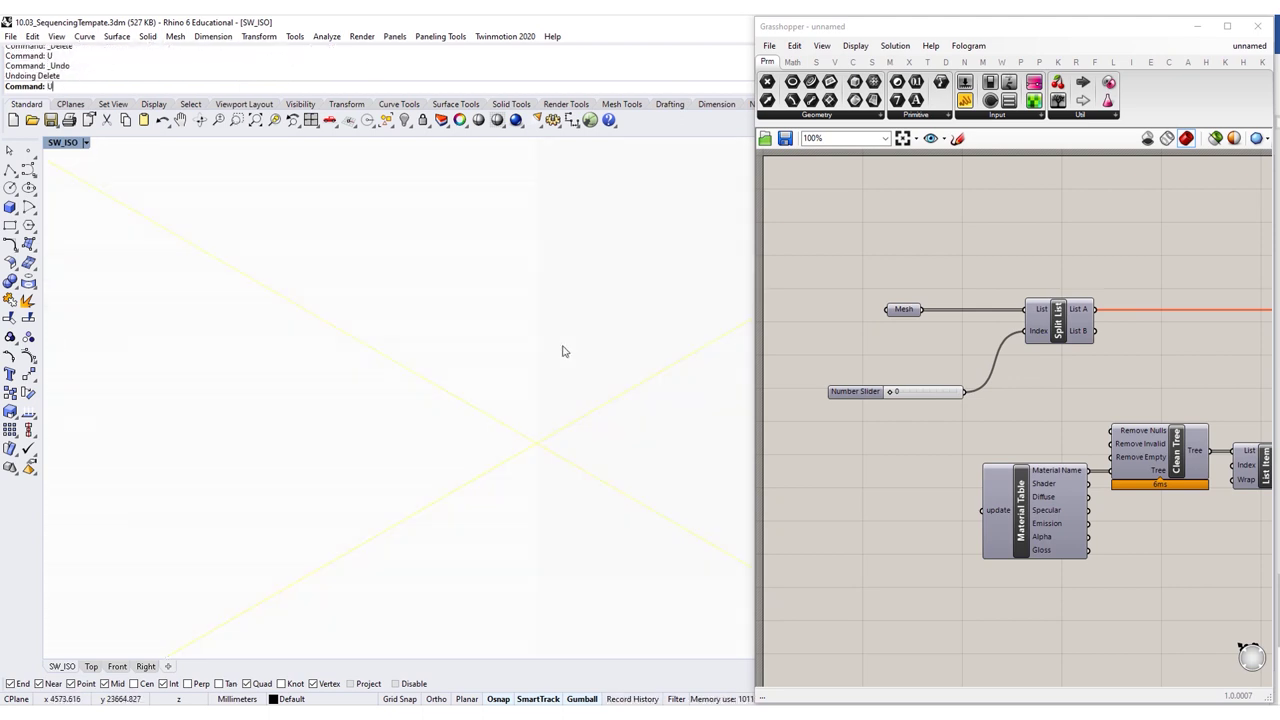
key("Return")
left_click(551, 438)
key("Return")
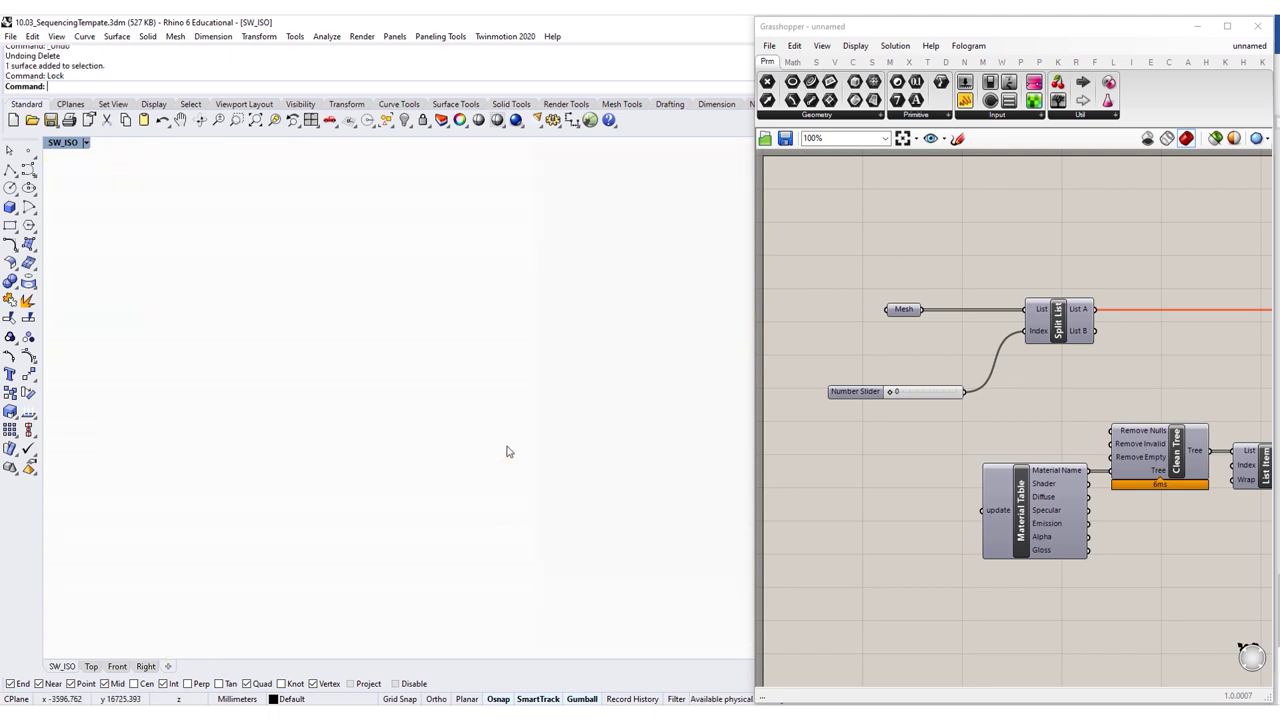
Open the Number Slider's animation settings and edit the frame count.
left_click(868, 394)
right_click(868, 397)
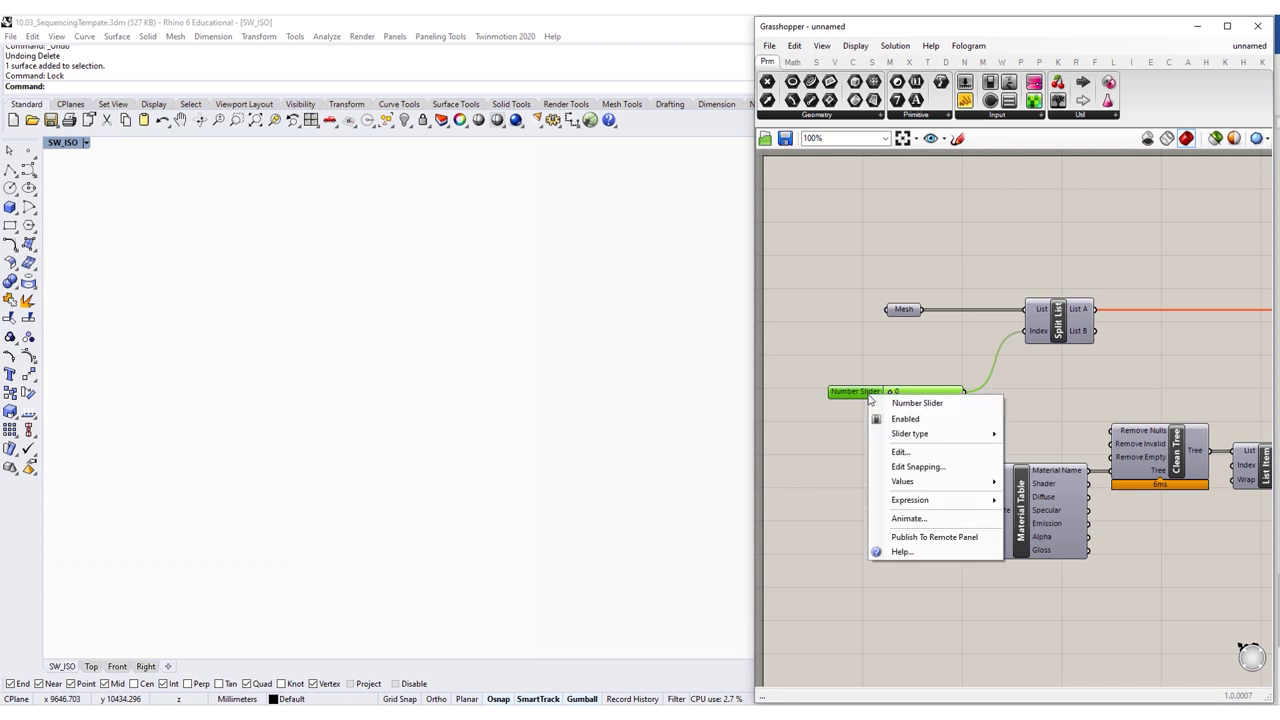
left_click(920, 523)
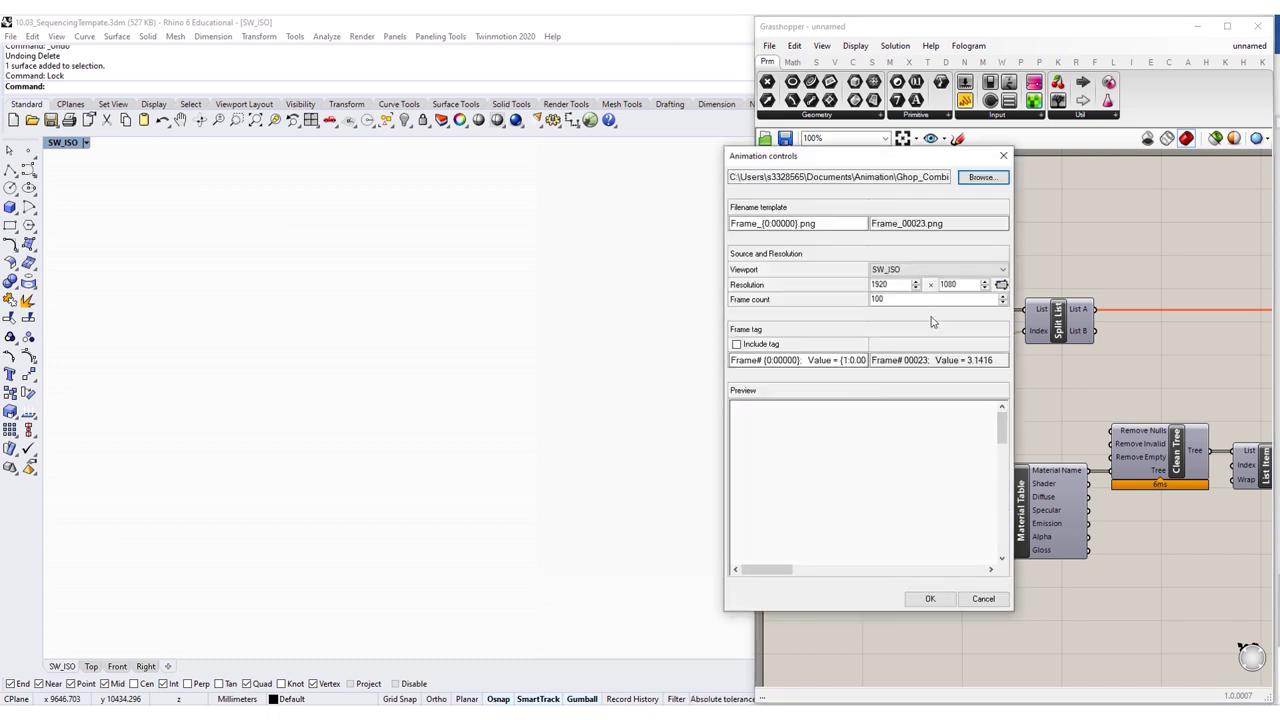
left_click(897, 298)
type("104")
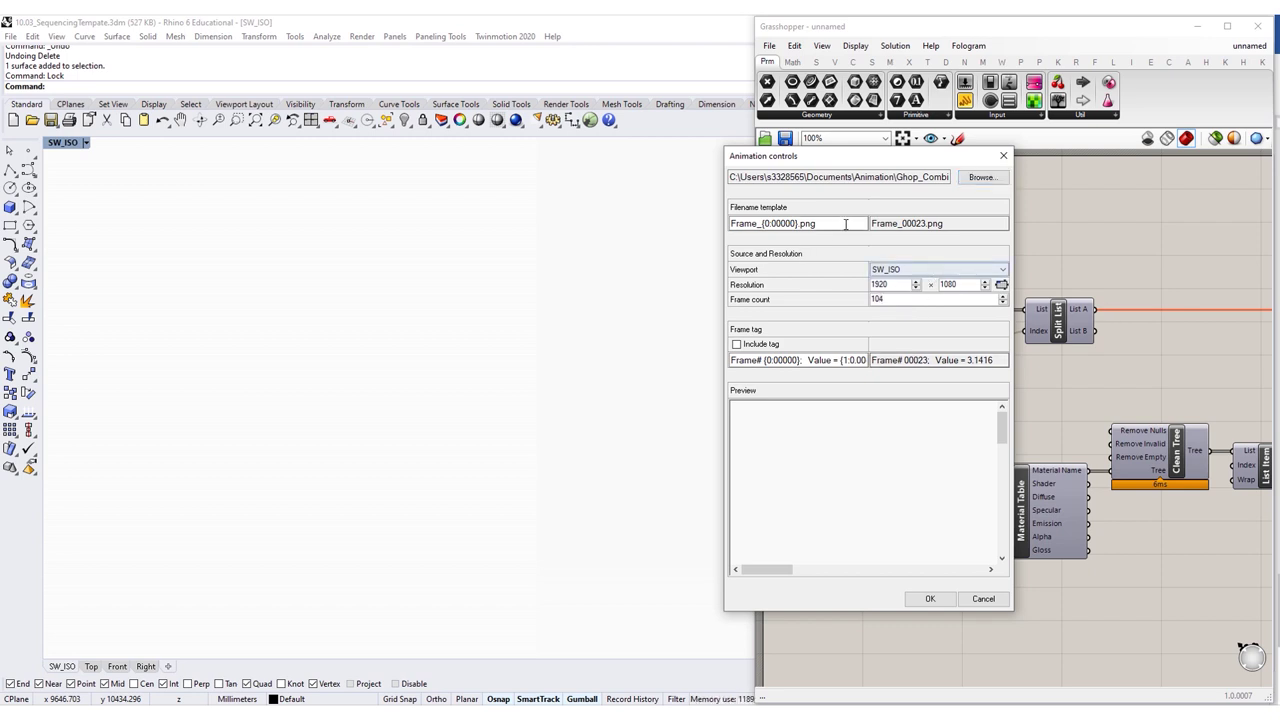
left_click_drag(943, 160, 784, 159)
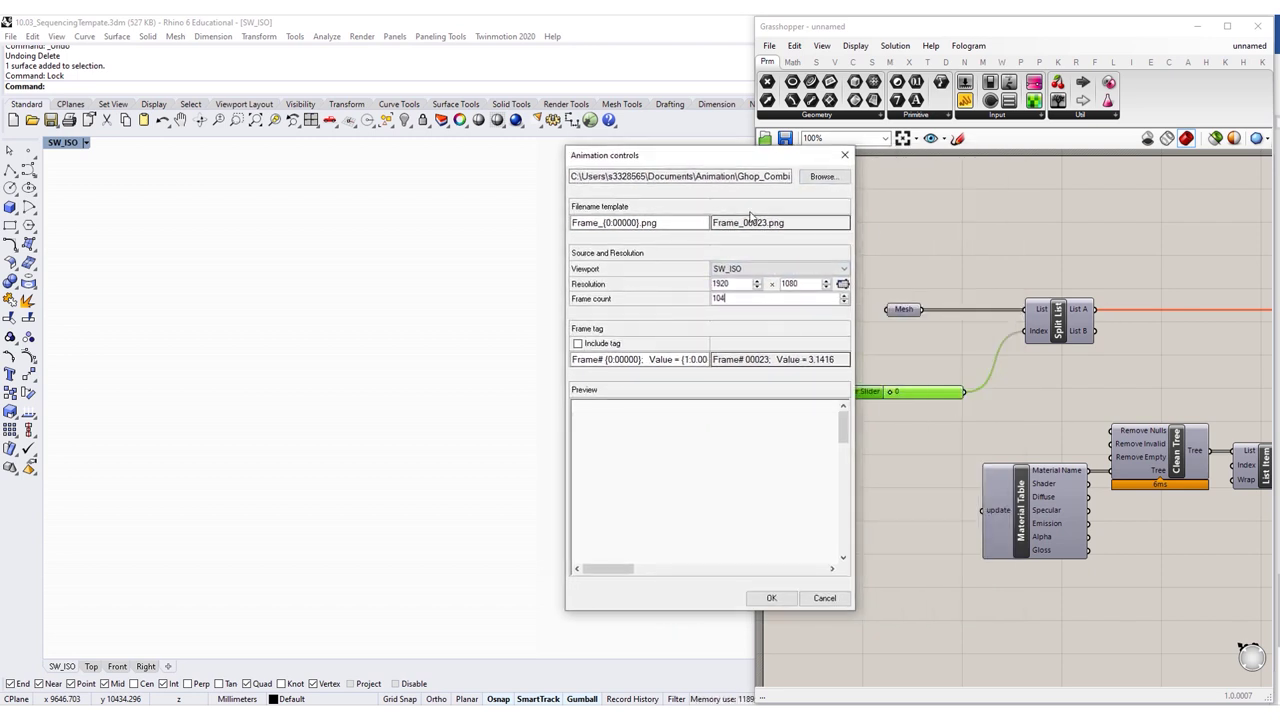
Create a new Ghop_Sequence01 folder under Documents > Animation.
left_click(824, 177)
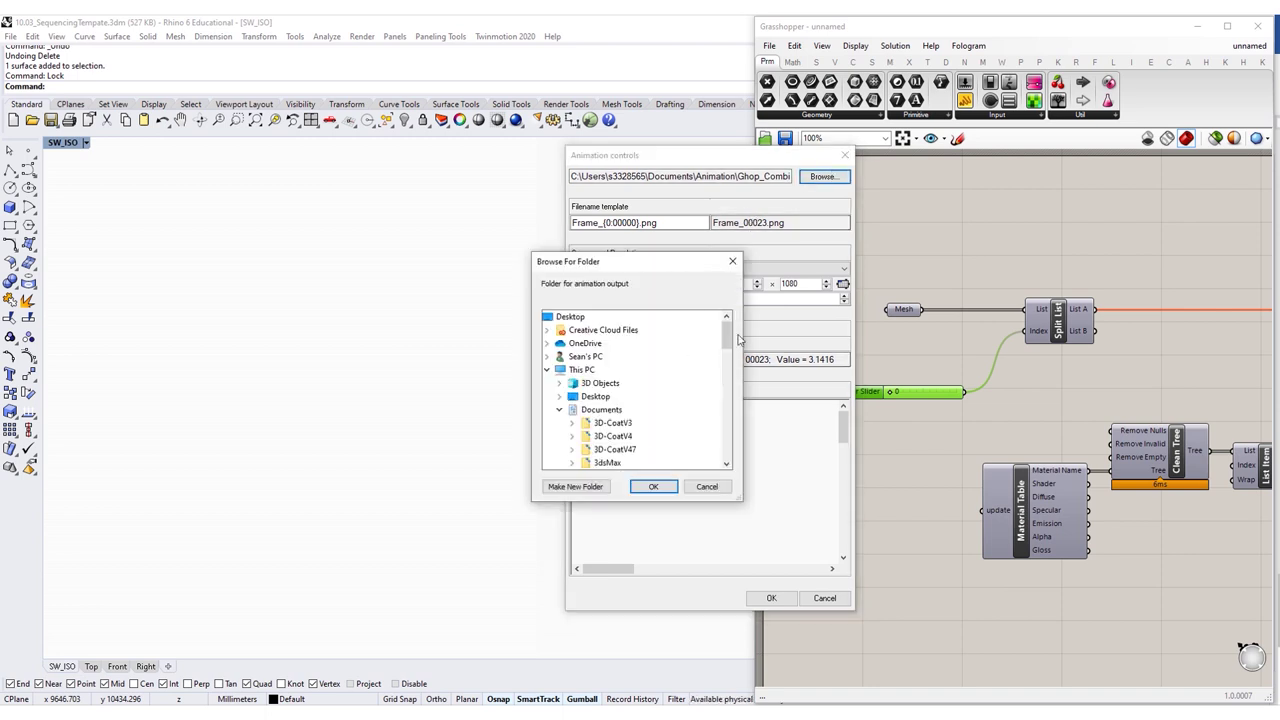
left_click(612, 343)
left_click(580, 487)
key("Caps_Lock")
type("g")
key("Caps_Lock")
type("HO")
key("BackSpace")
key("BackSpace")
key("BackSpace")
key("BackSpace")
type("GH")
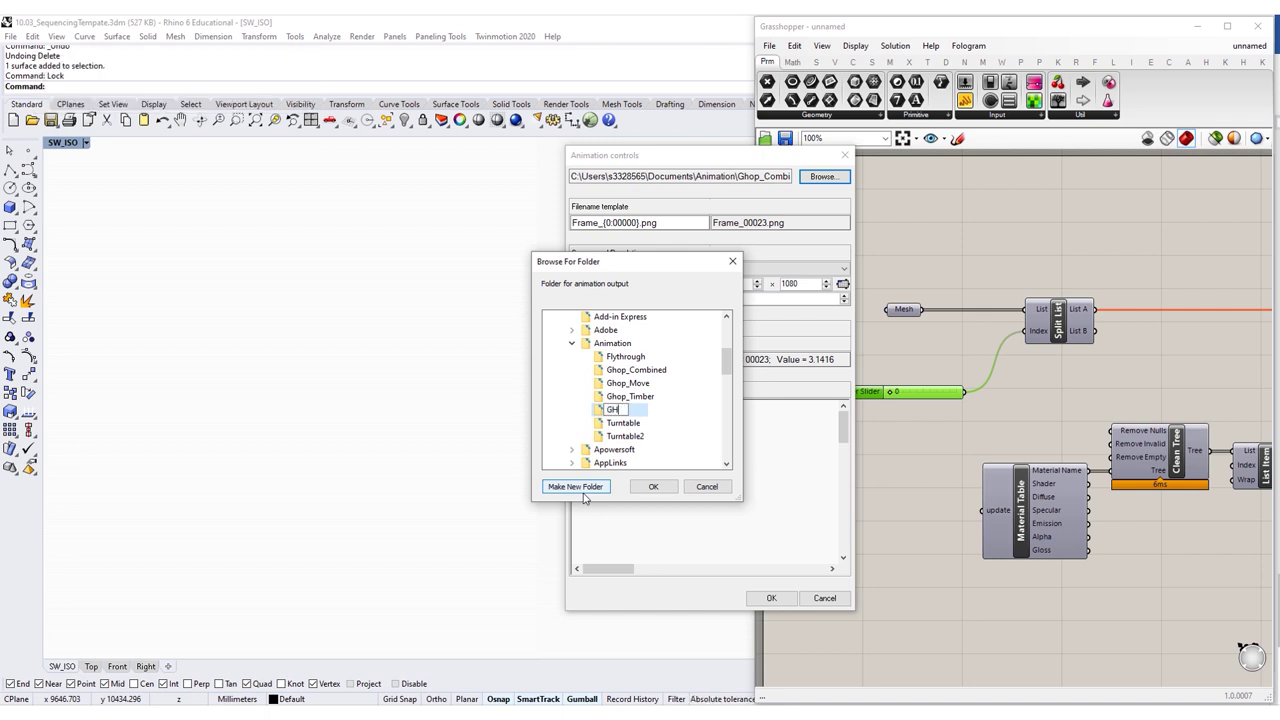
key("Caps_Lock")
key("BackSpace")
type("hop_")
key("Caps_Lock")
type("S")
key("Caps_Lock")
type("equenc")
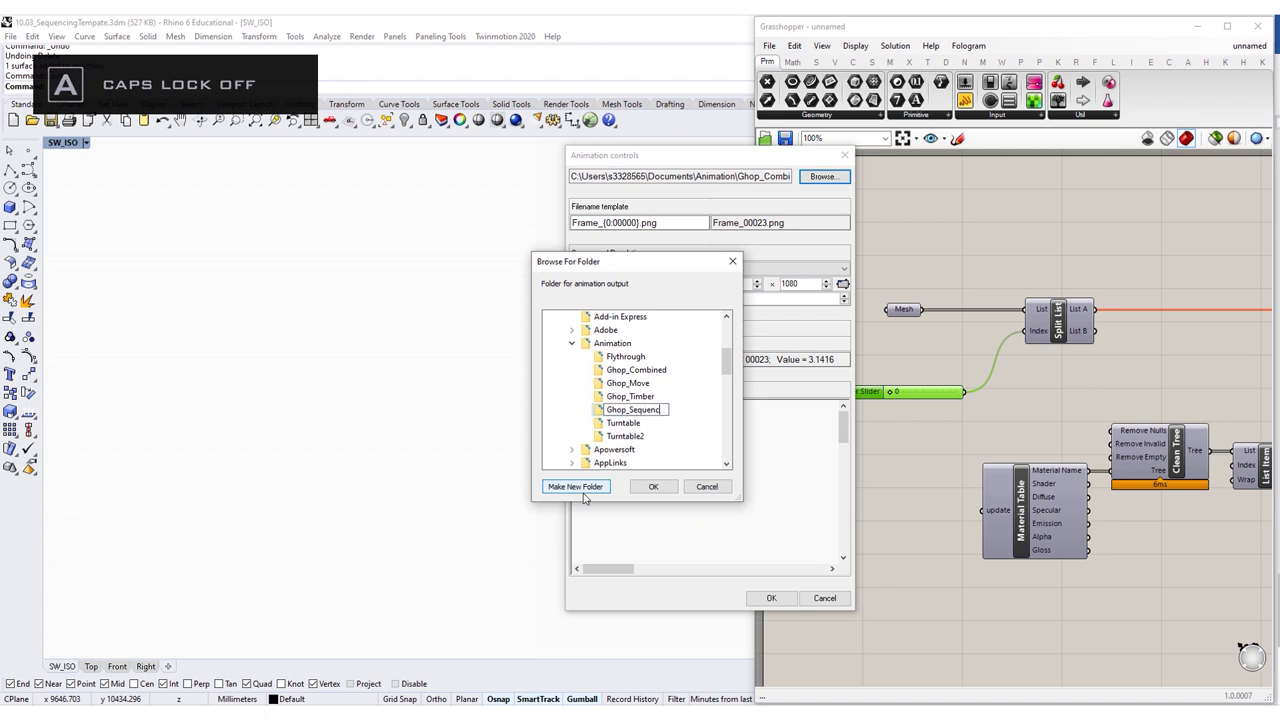
type("e01")
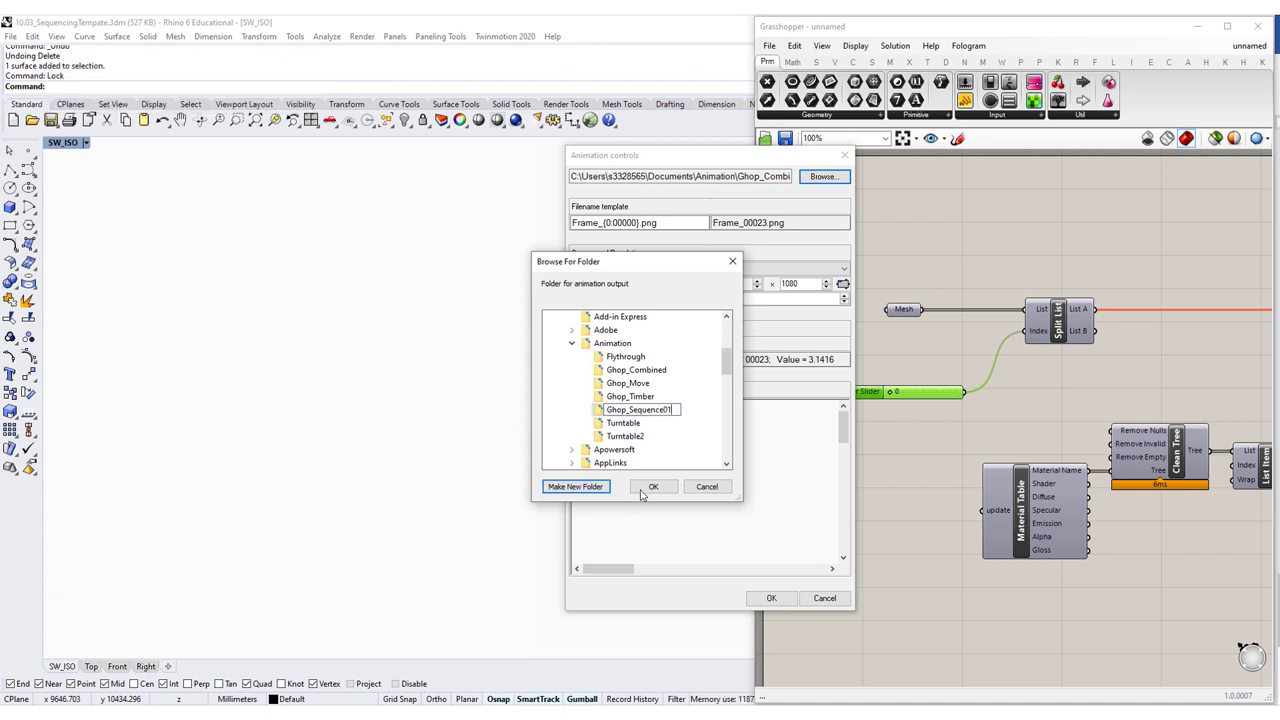
key("Return")
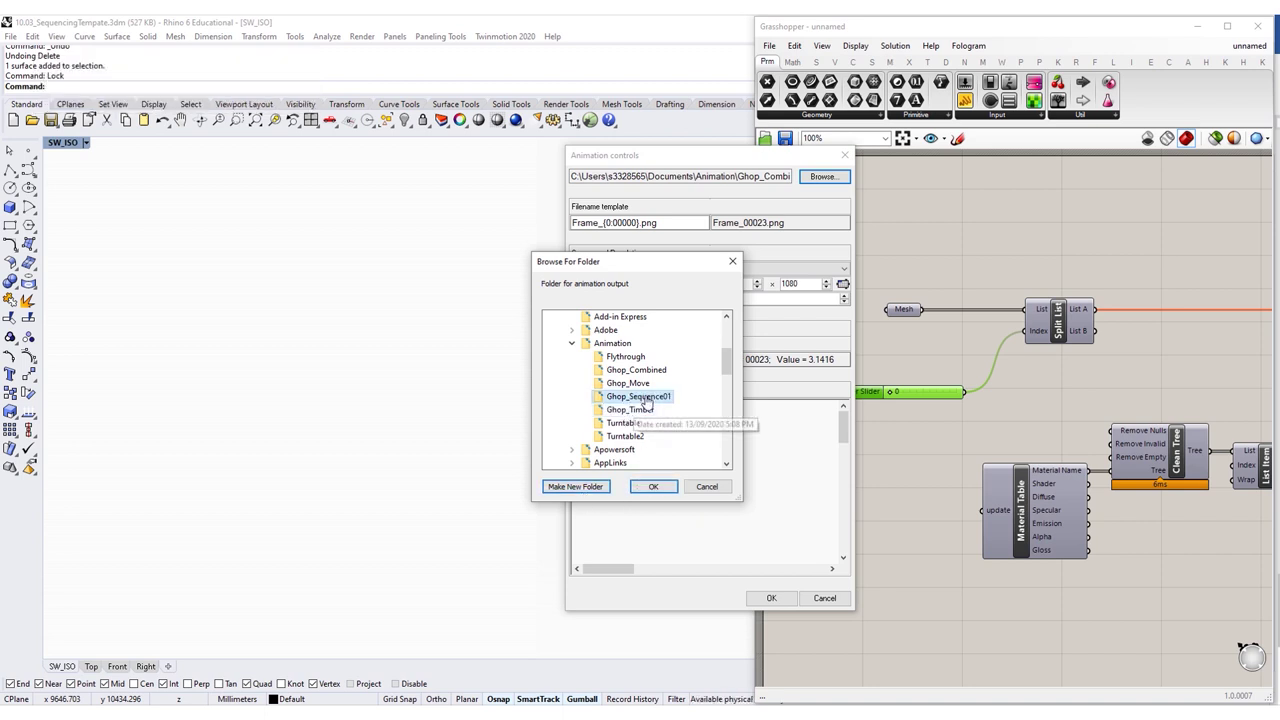
Set Ghop_Sequence01 as the output folder and render the PNG frames.
left_click(628, 384)
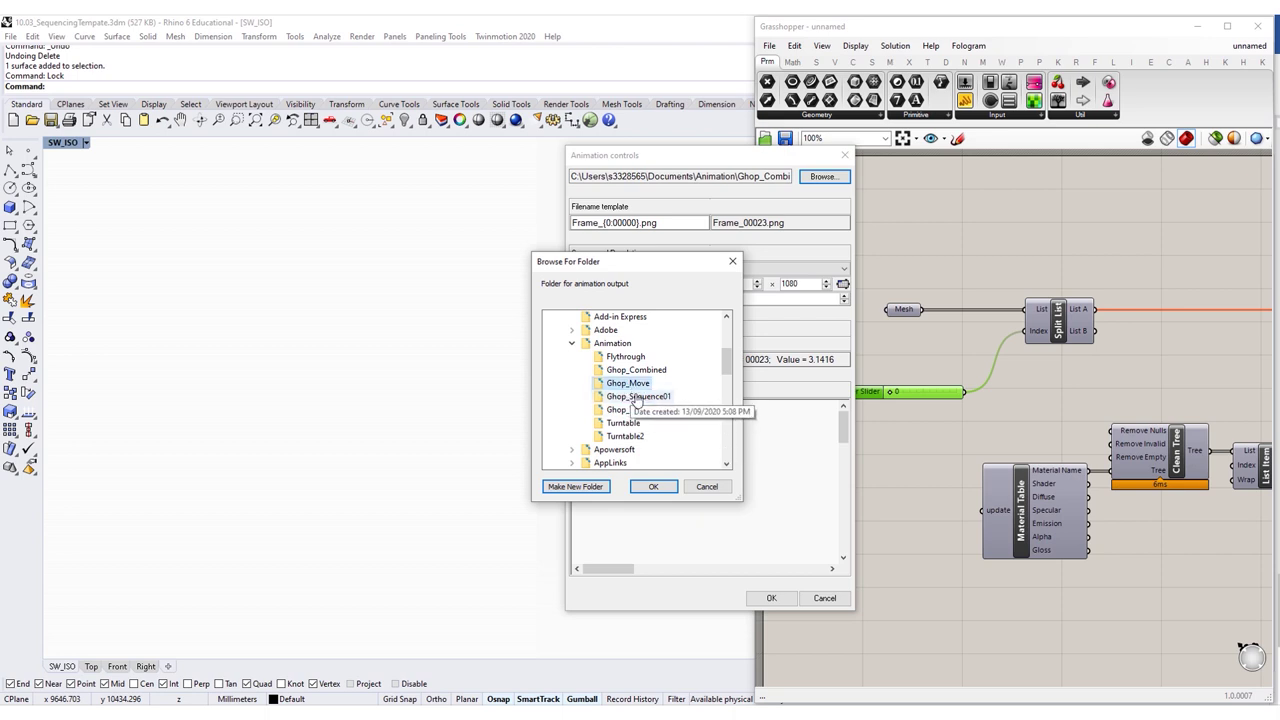
left_click(655, 487)
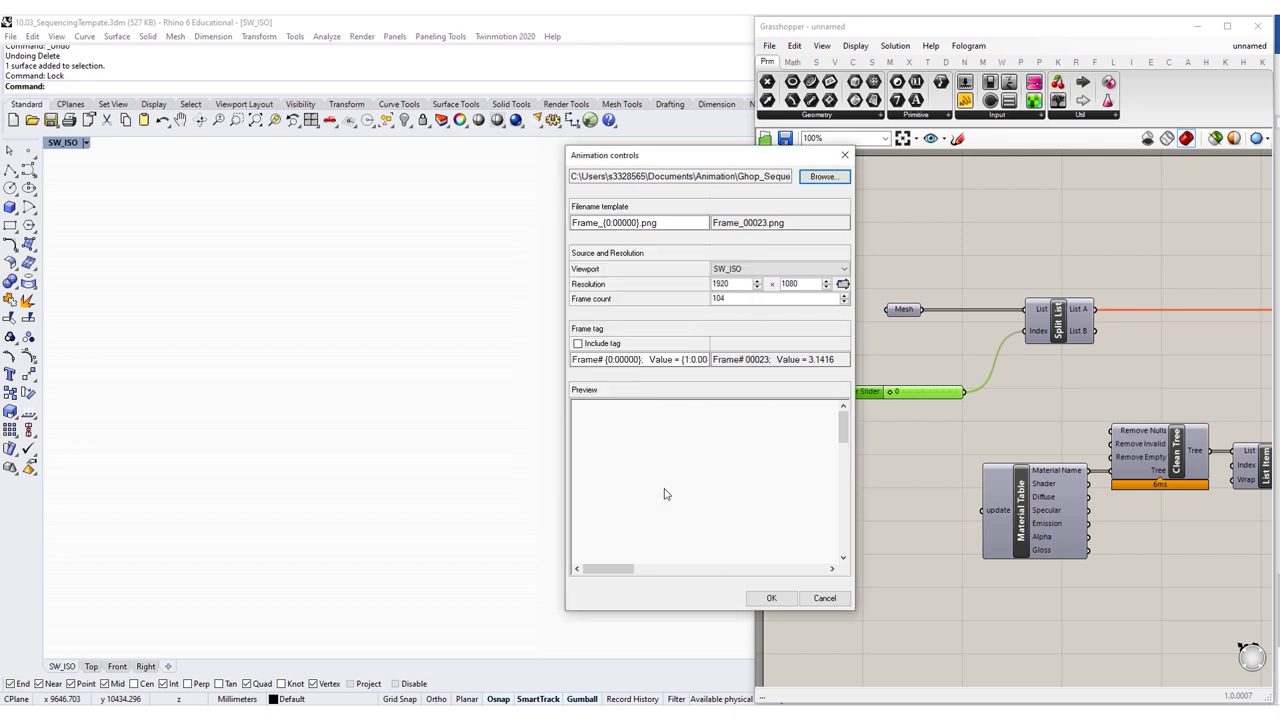
left_click(771, 598)
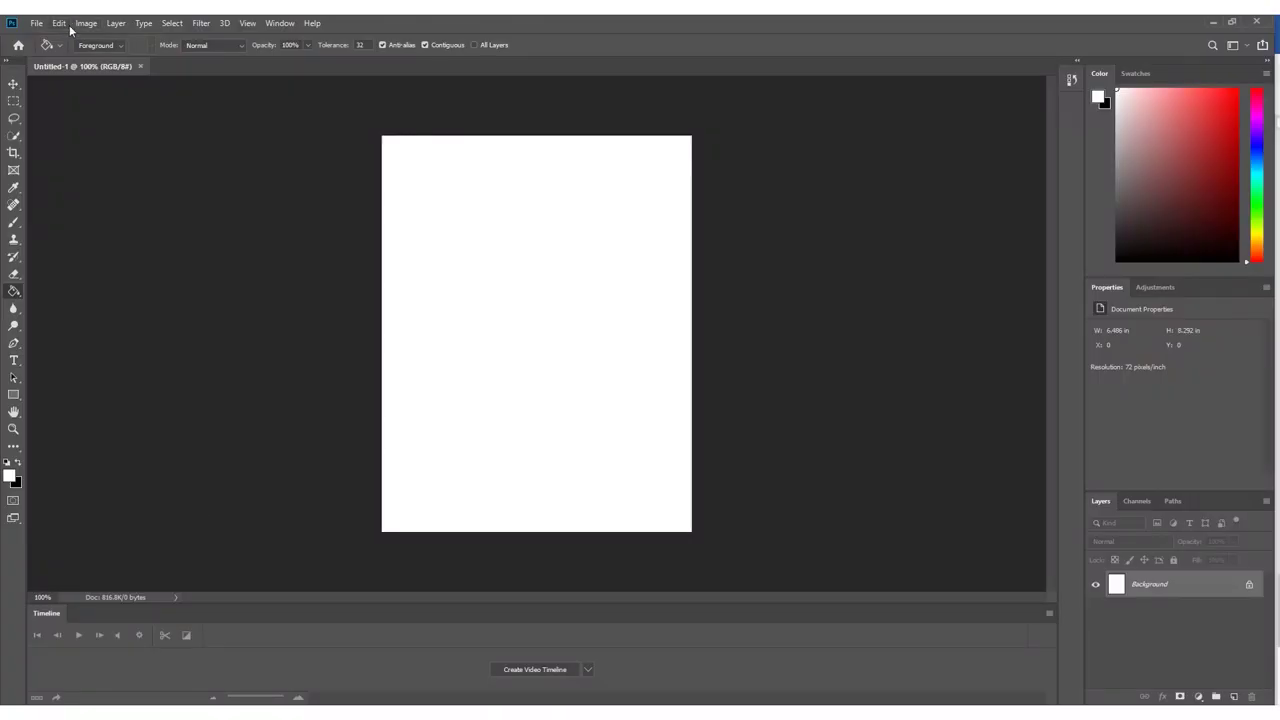
In Photoshop's Open dialog, select Frame_00000 inside Animation > Ghop_Sequence01.
left_click(36, 23)
left_click(57, 52)
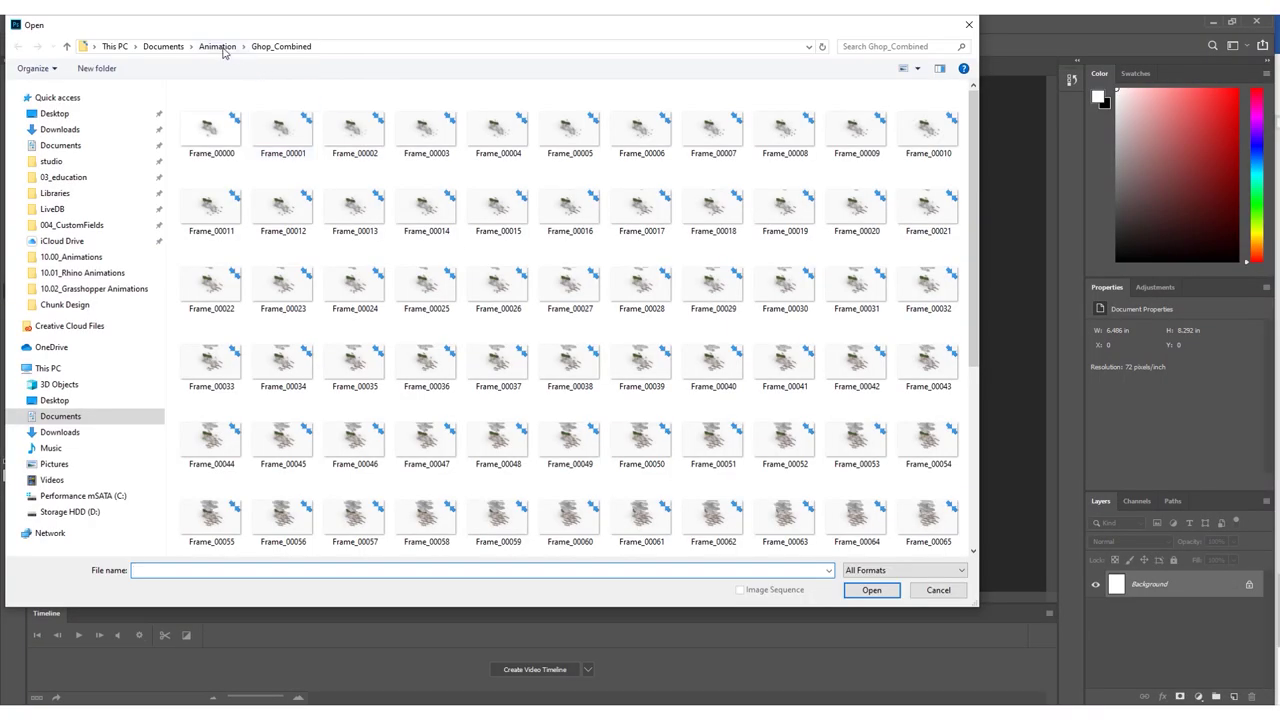
left_click(217, 46)
left_click(247, 152)
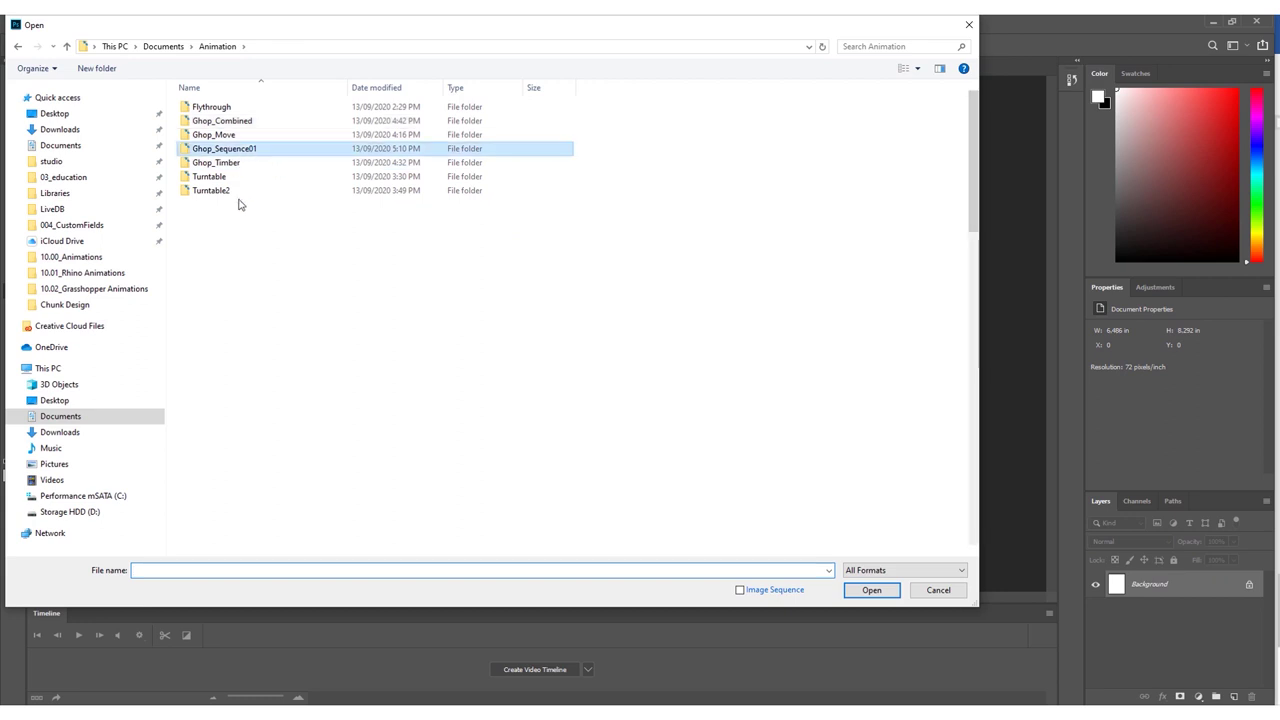
key("Return")
left_click(211, 122)
Open the frames as a 30 fps image sequence, play it, and minimise Photoshop.
left_click(740, 589)
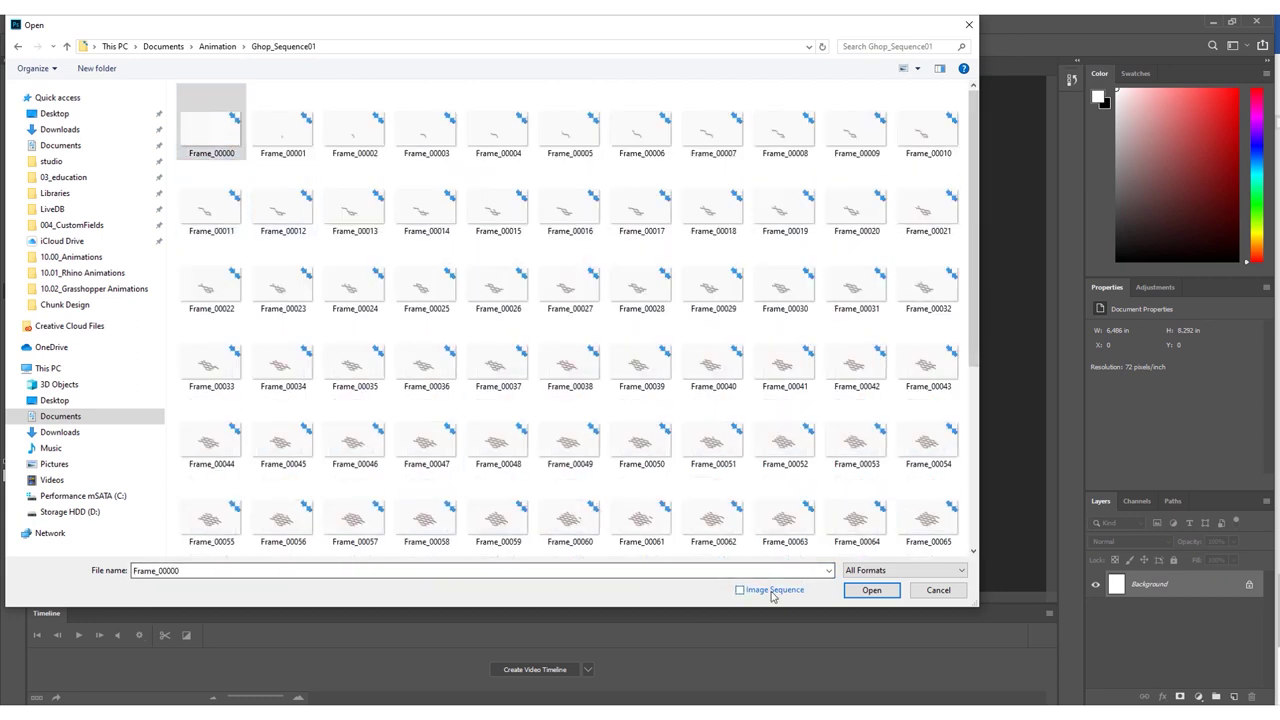
left_click(871, 590)
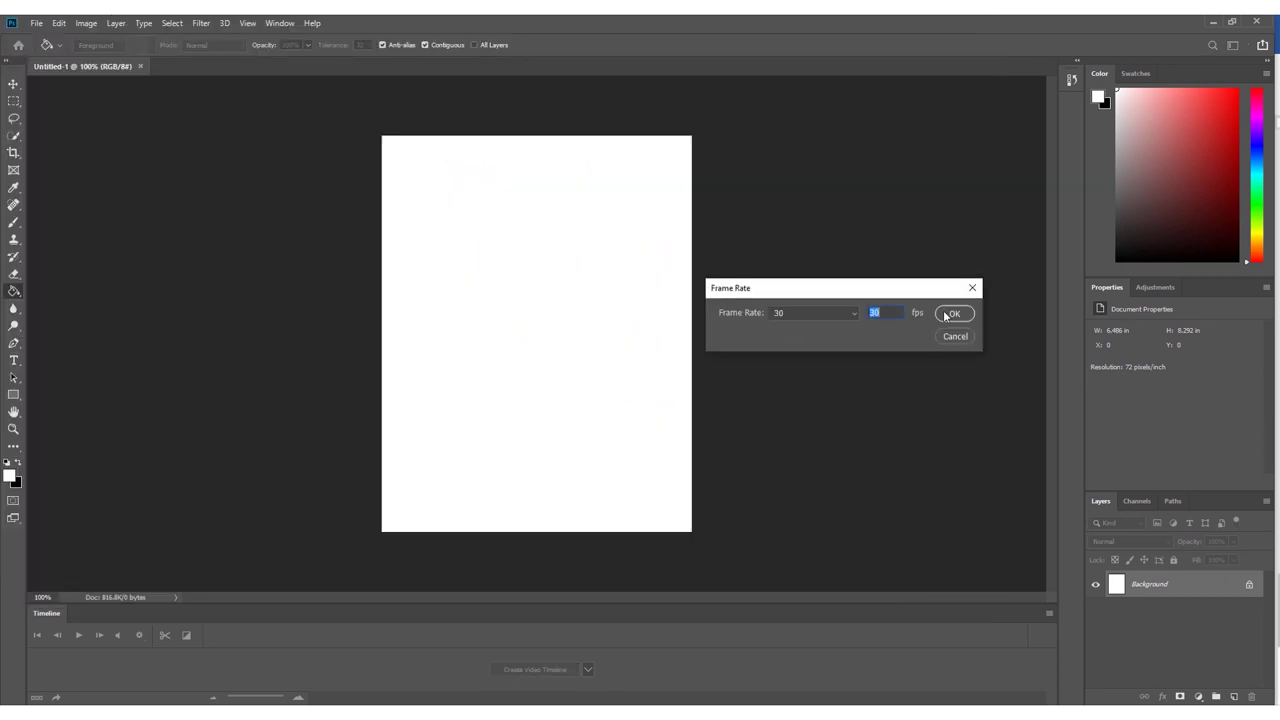
left_click(950, 314)
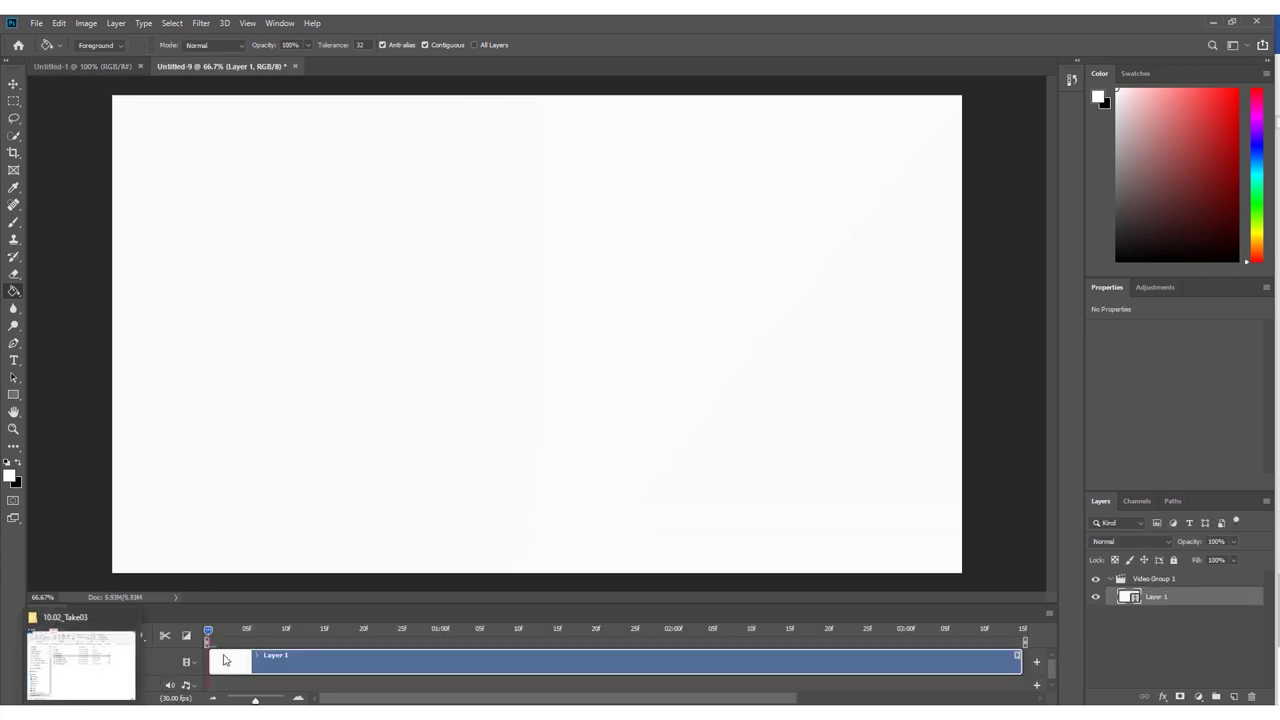
left_click(78, 635)
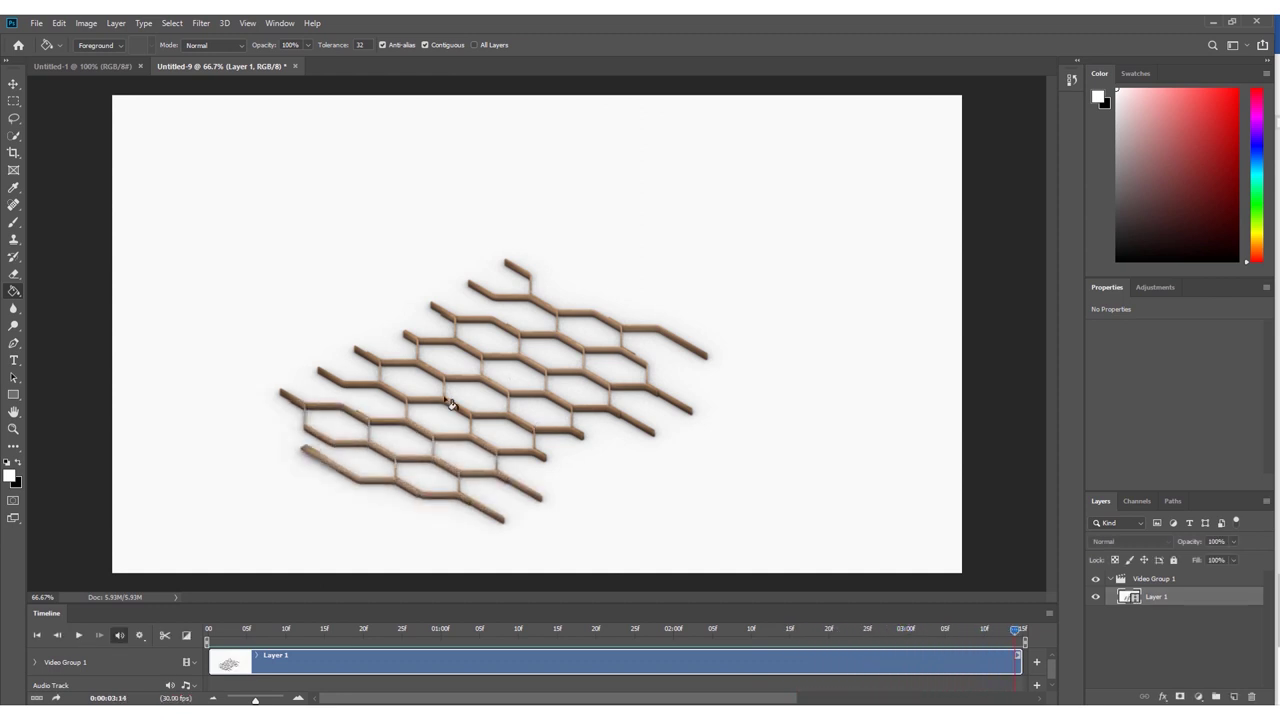
left_click(1210, 23)
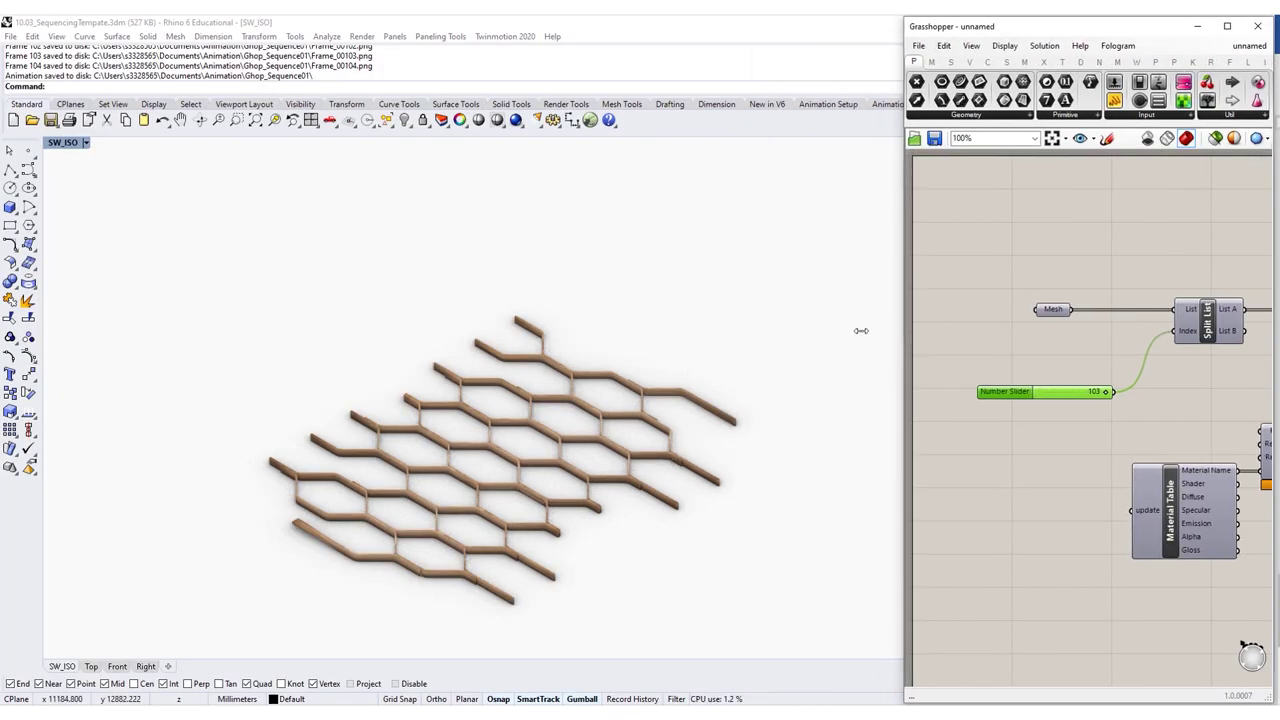
Zoom out, drag all Grasshopper components to the right, then zoom back in.
left_click_drag(796, 333, 892, 335)
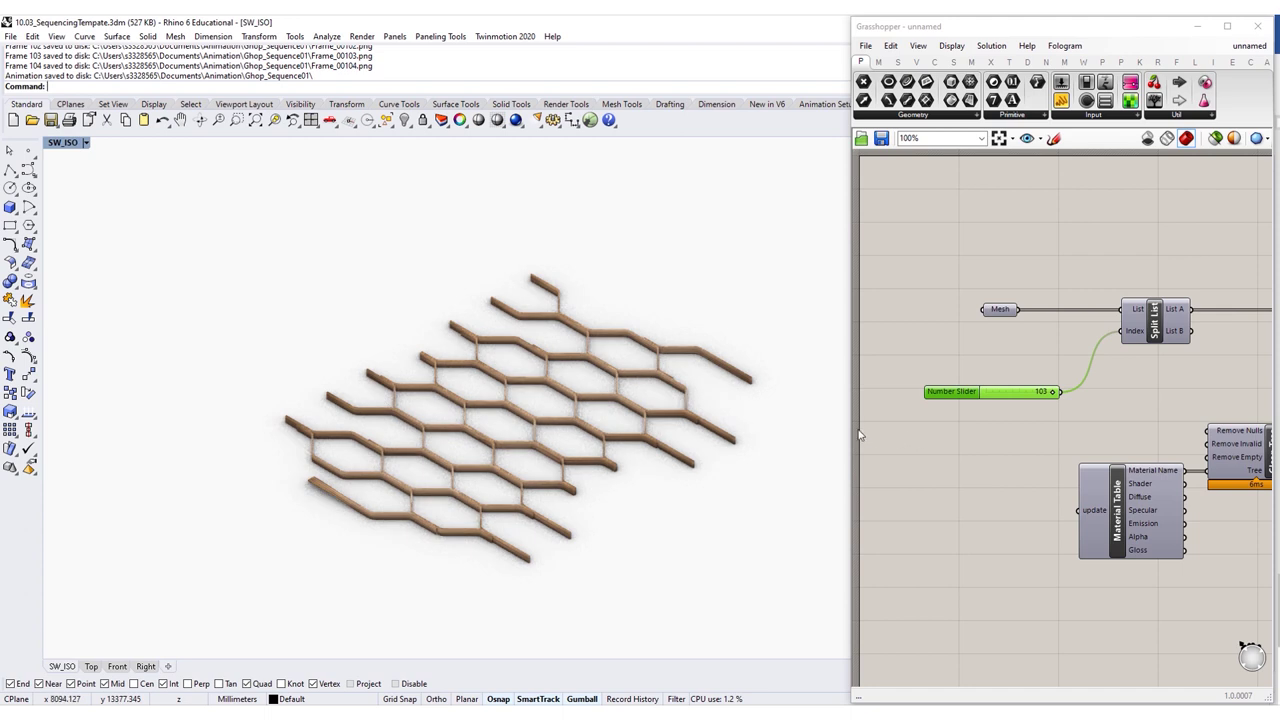
left_click_drag(853, 434, 724, 430)
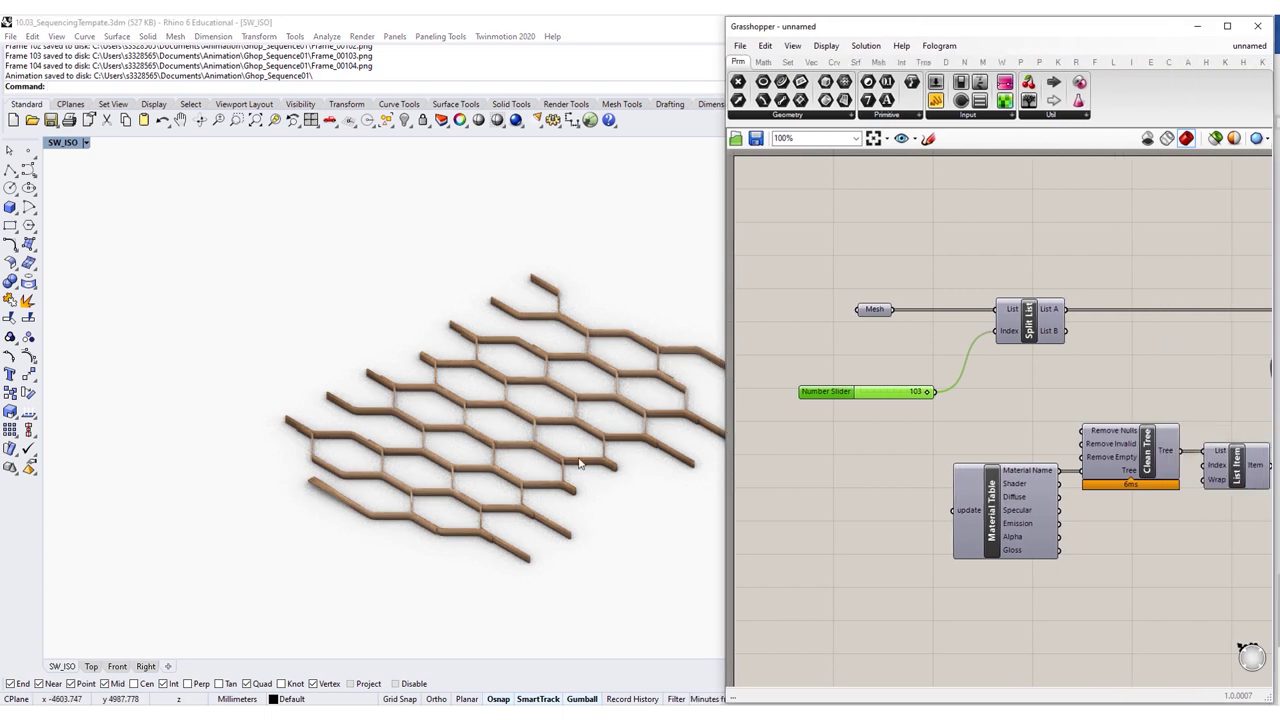
scroll(1066, 350, "down", 3)
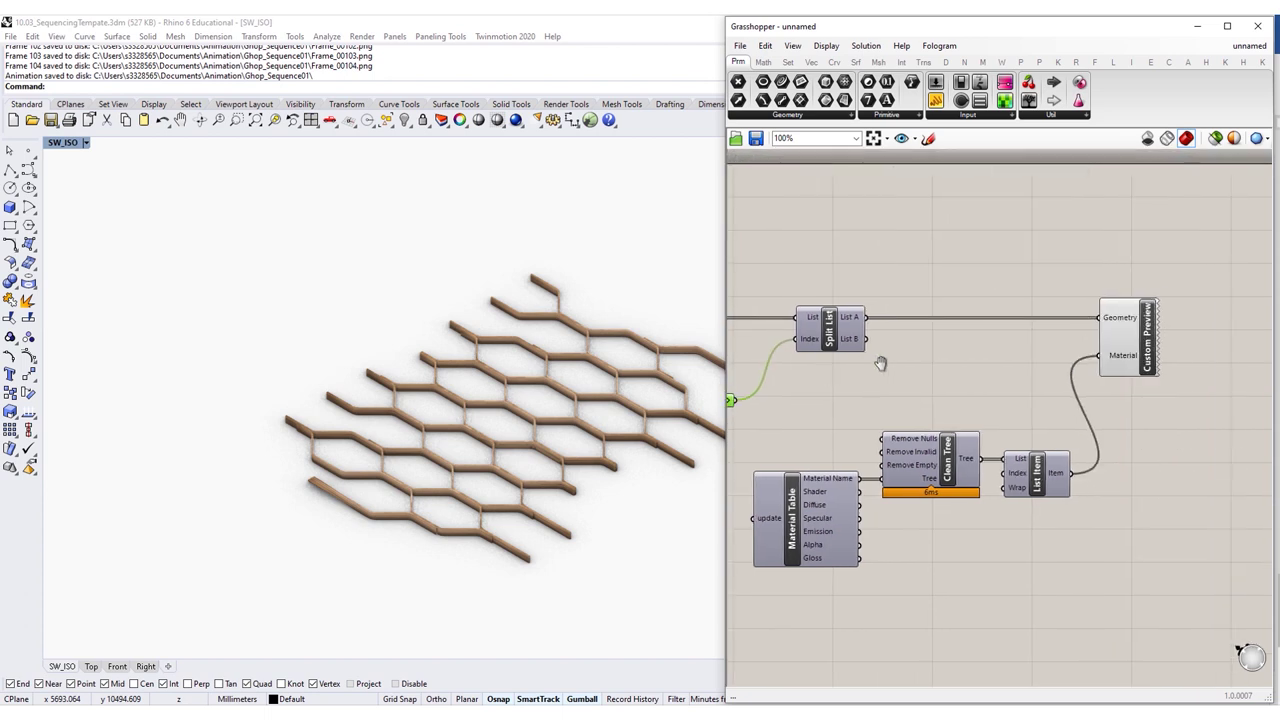
left_click_drag(1105, 305, 786, 503)
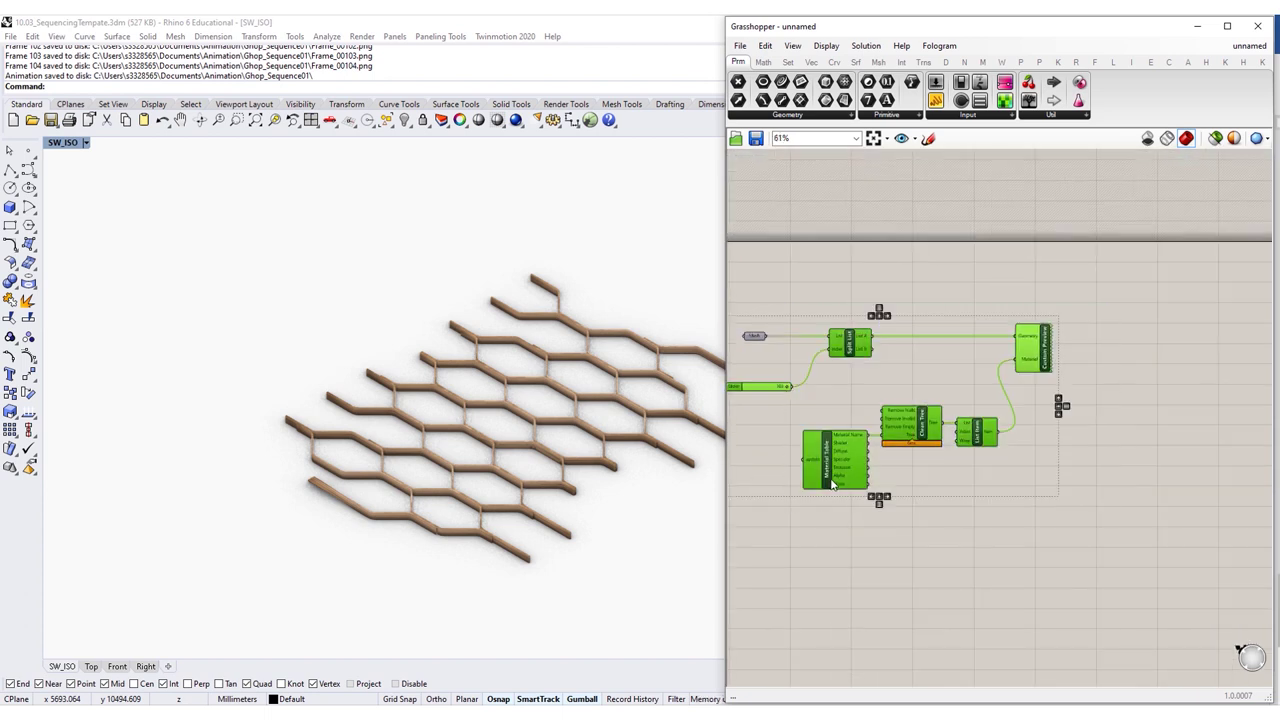
left_click_drag(832, 468, 984, 468)
left_click(786, 317)
scroll(786, 317, "up", 3)
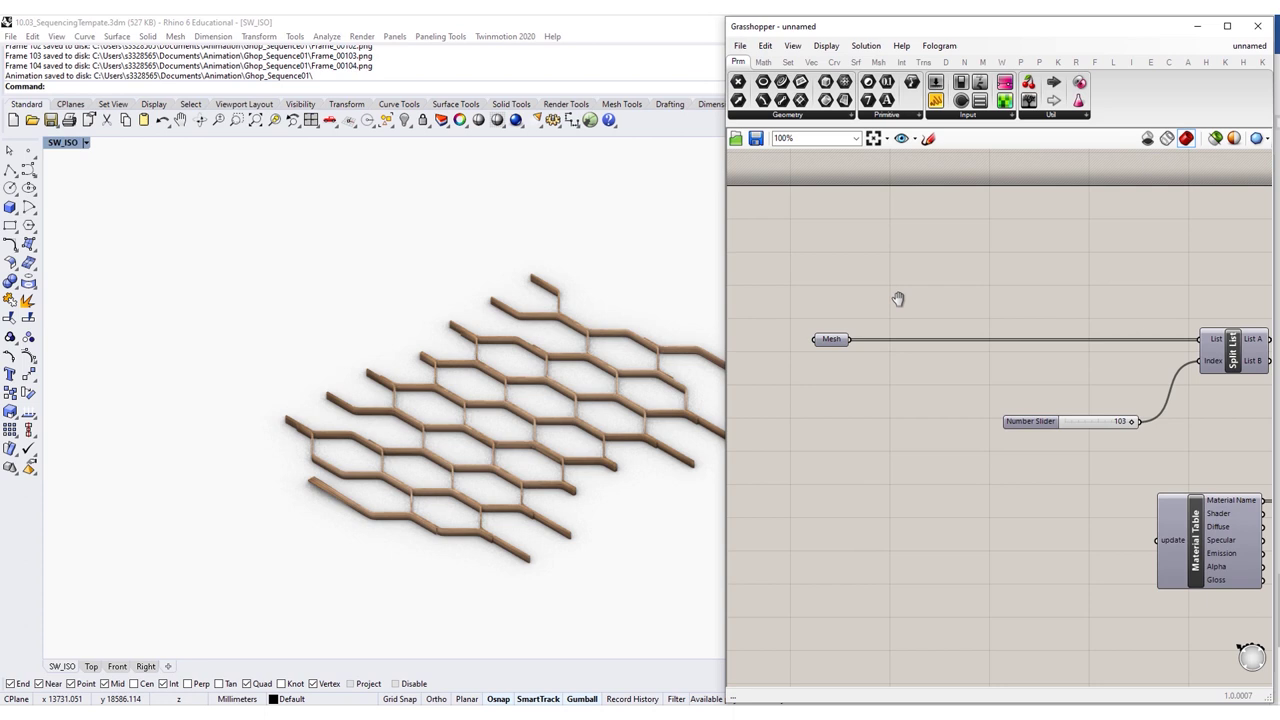
Add a Point parameter to the canvas and switch the Rhino viewport to Shaded display.
double_click(823, 430)
type("point")
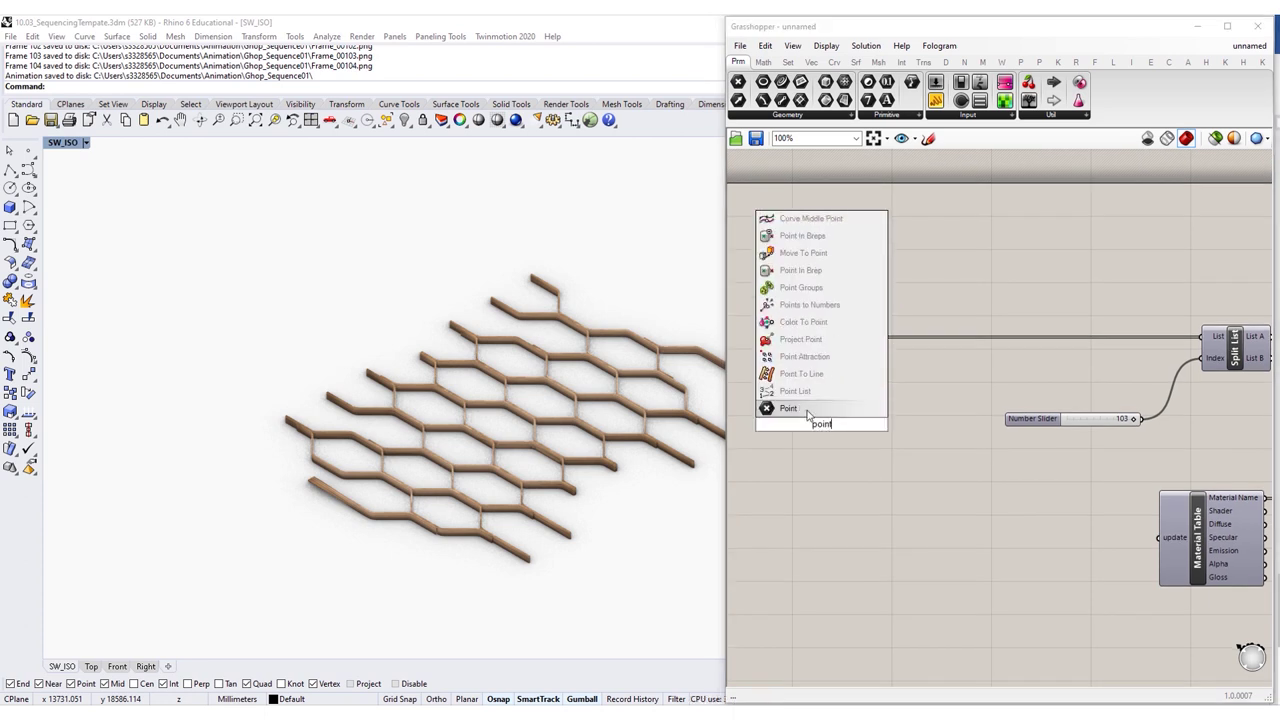
key("Return")
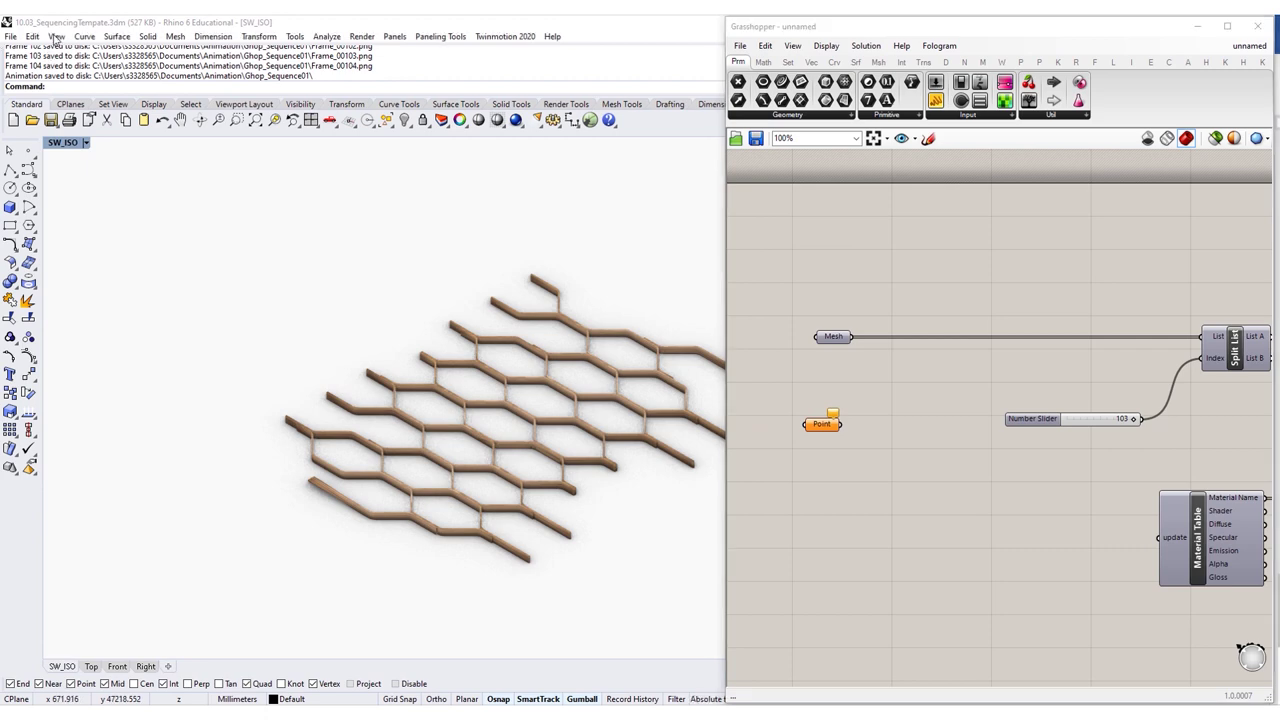
left_click(56, 36)
left_click(80, 342)
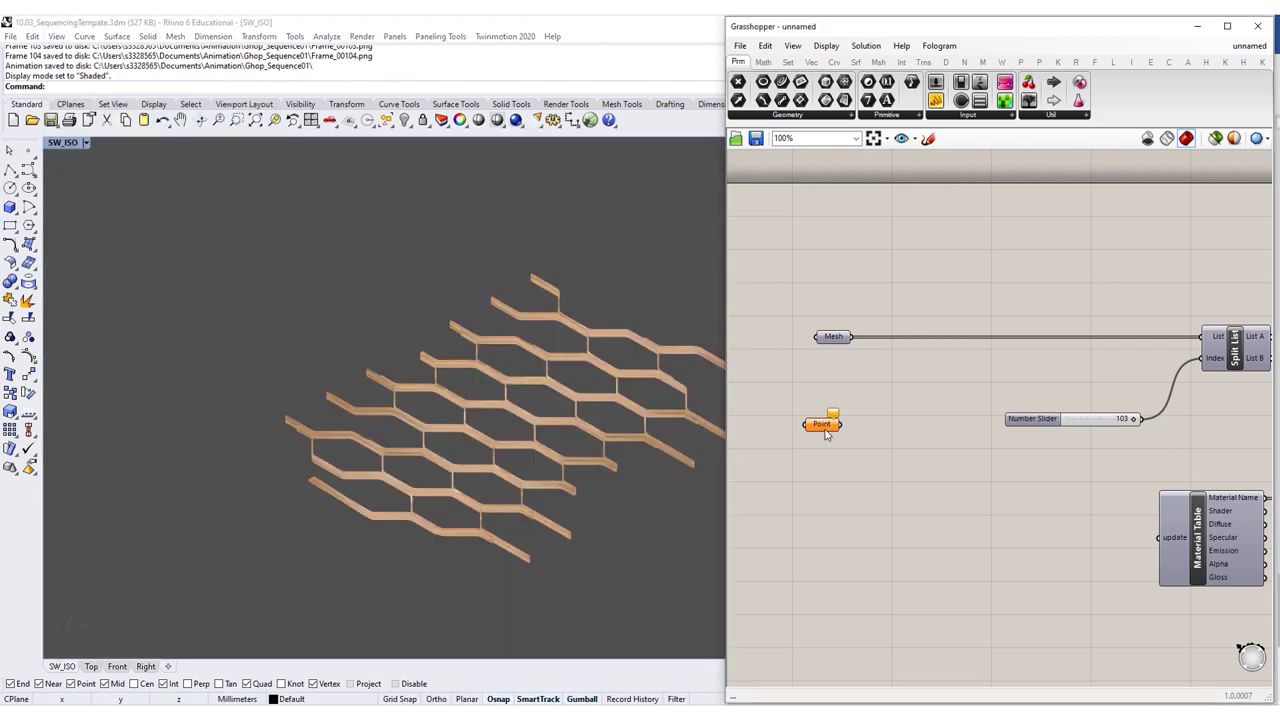
Set the Point parameter to an attractor point picked near the timber grid centre.
right_click(815, 426)
left_click(860, 605)
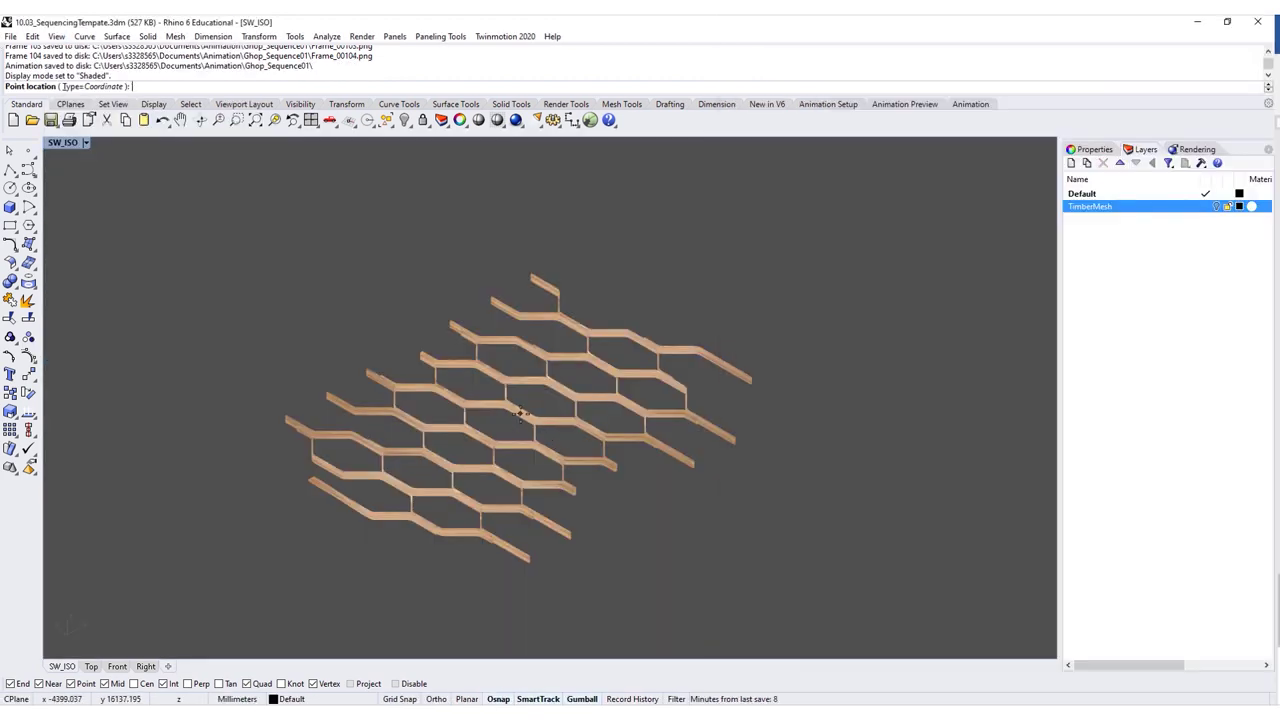
left_click(522, 414)
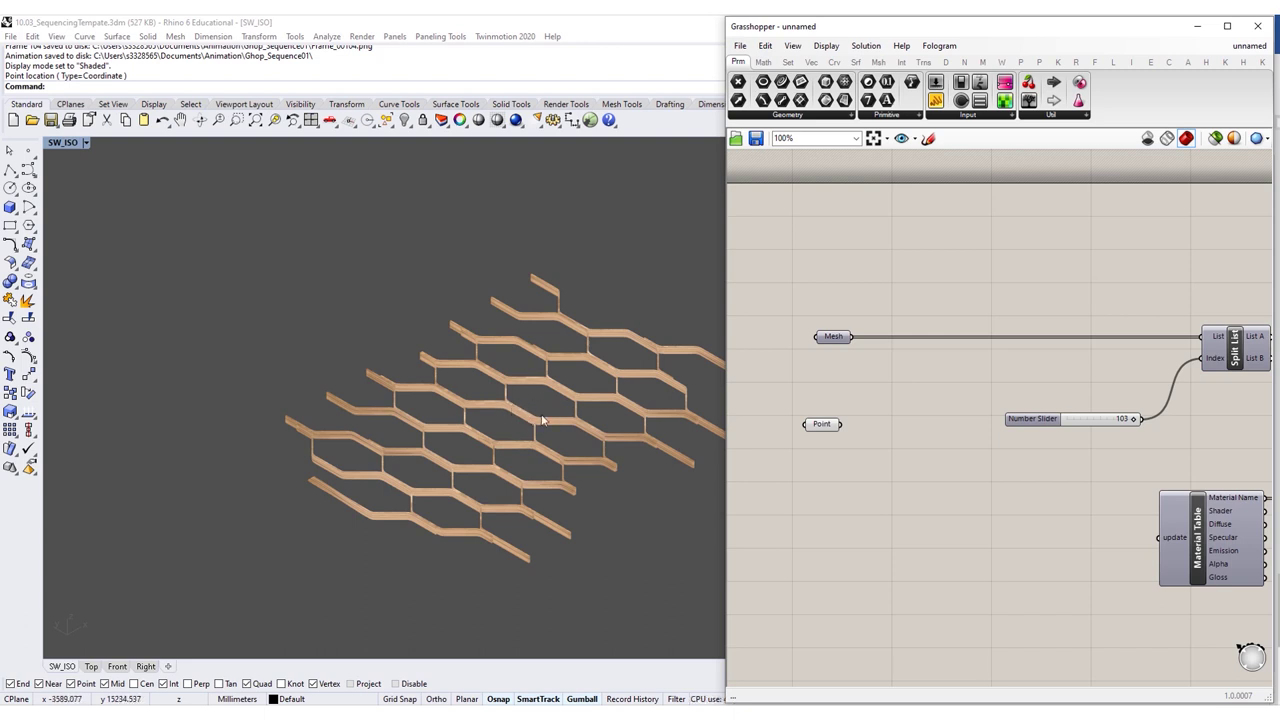
right_click(822, 428)
left_click(840, 584)
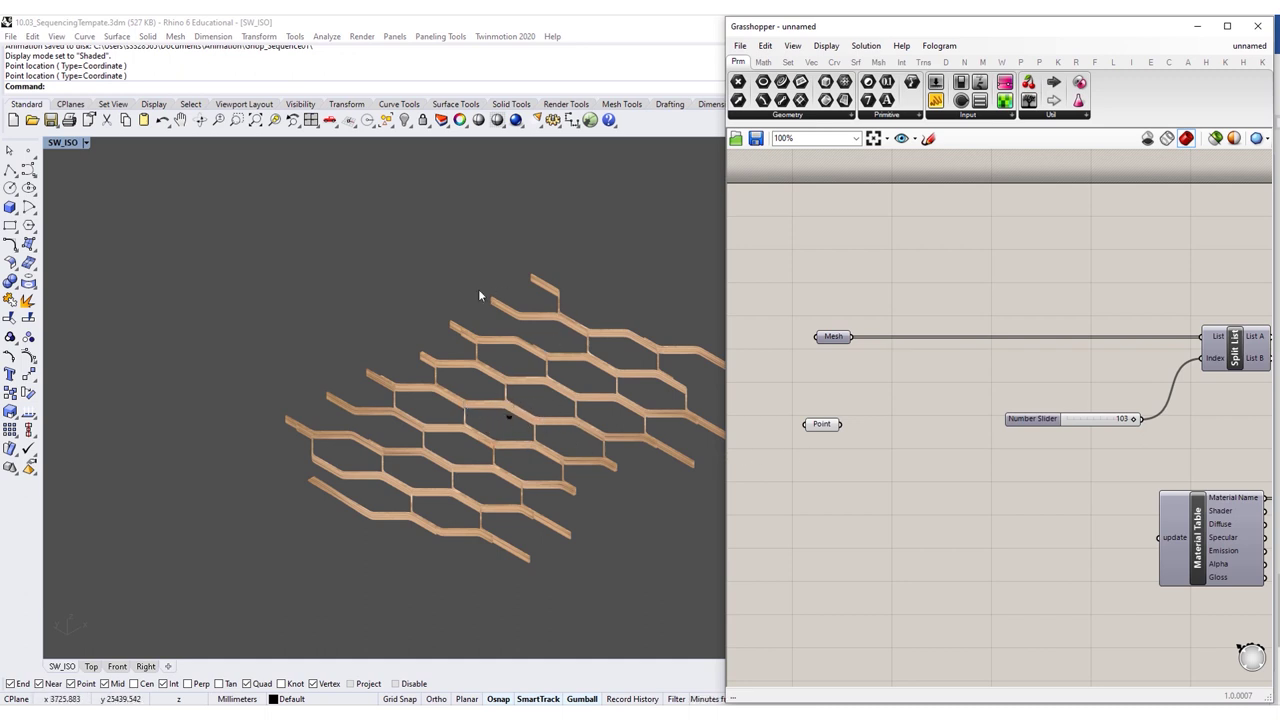
Add an Area component and feed the Mesh parameter into its Geometry input.
left_click(833, 338)
double_click(838, 386)
type("a")
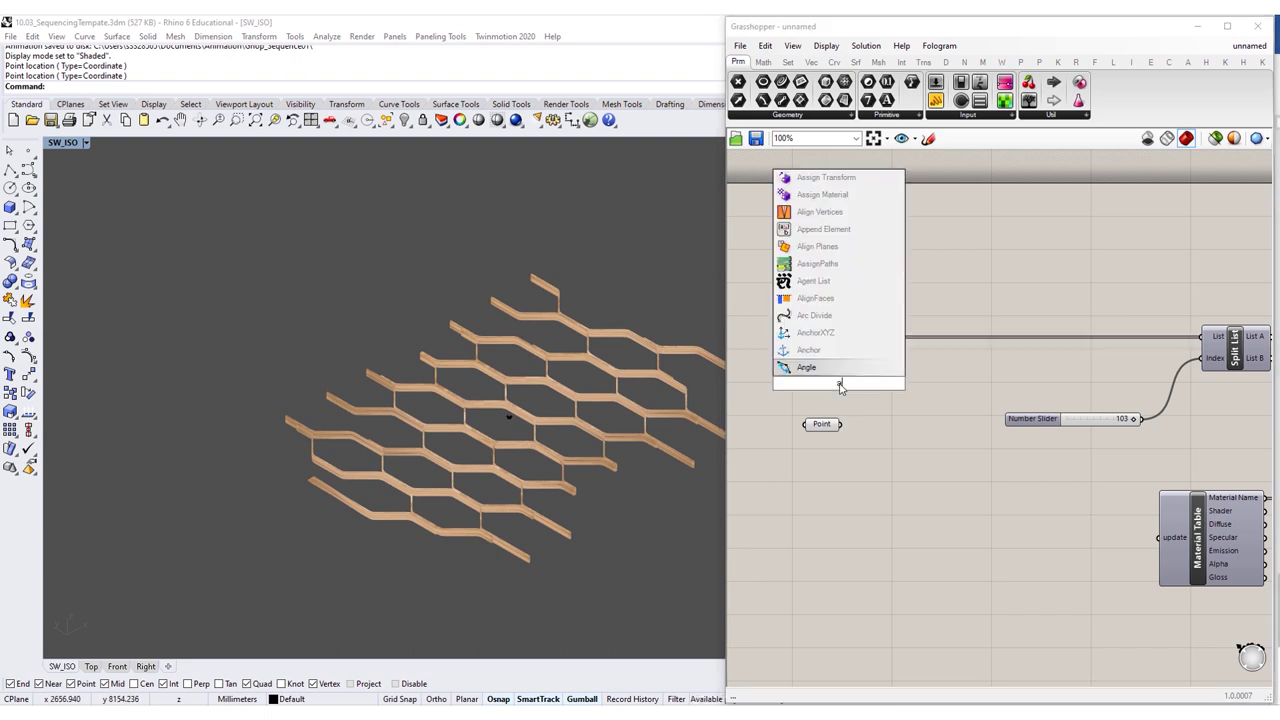
type("rea")
key("Return")
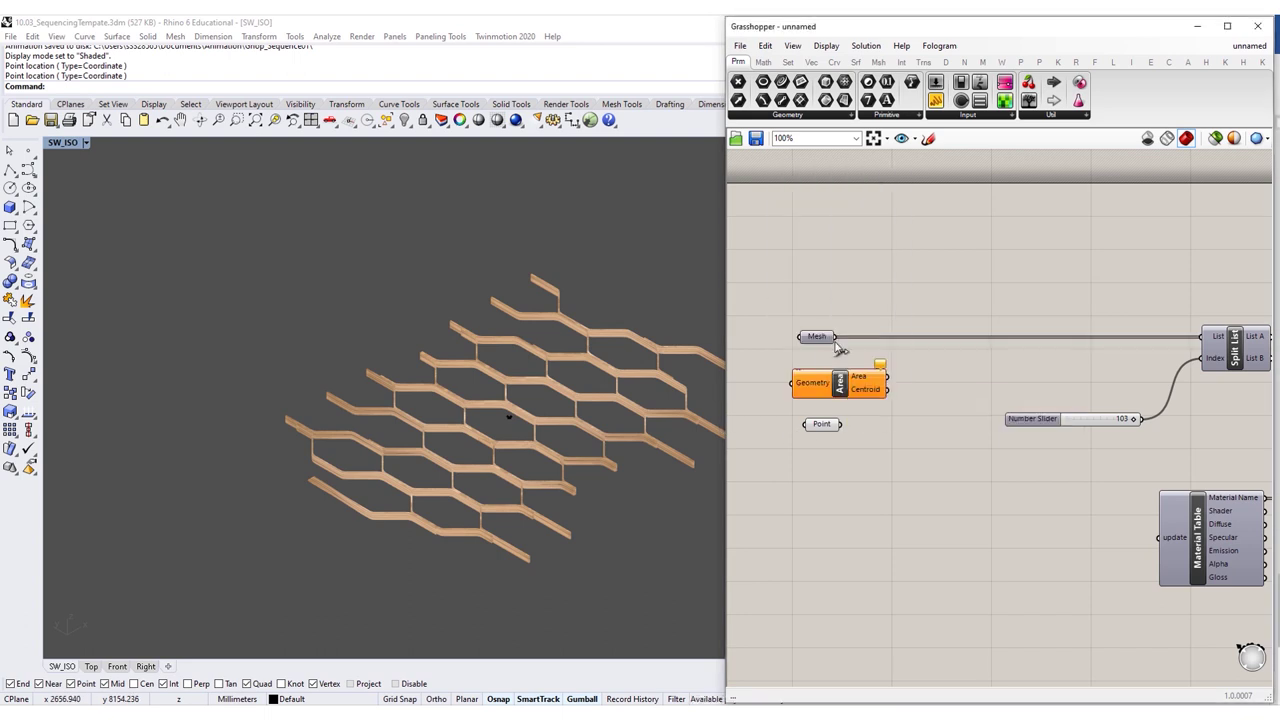
mouse_move(817, 336)
left_mouse_down()
mouse_move(765, 336)
mouse_move(792, 383)
left_mouse_up()
left_click_drag(835, 383, 853, 353)
Add a Distance component and arrange Mesh, Area and Distance compactly with free space beside.
double_click(907, 404)
type("dist")
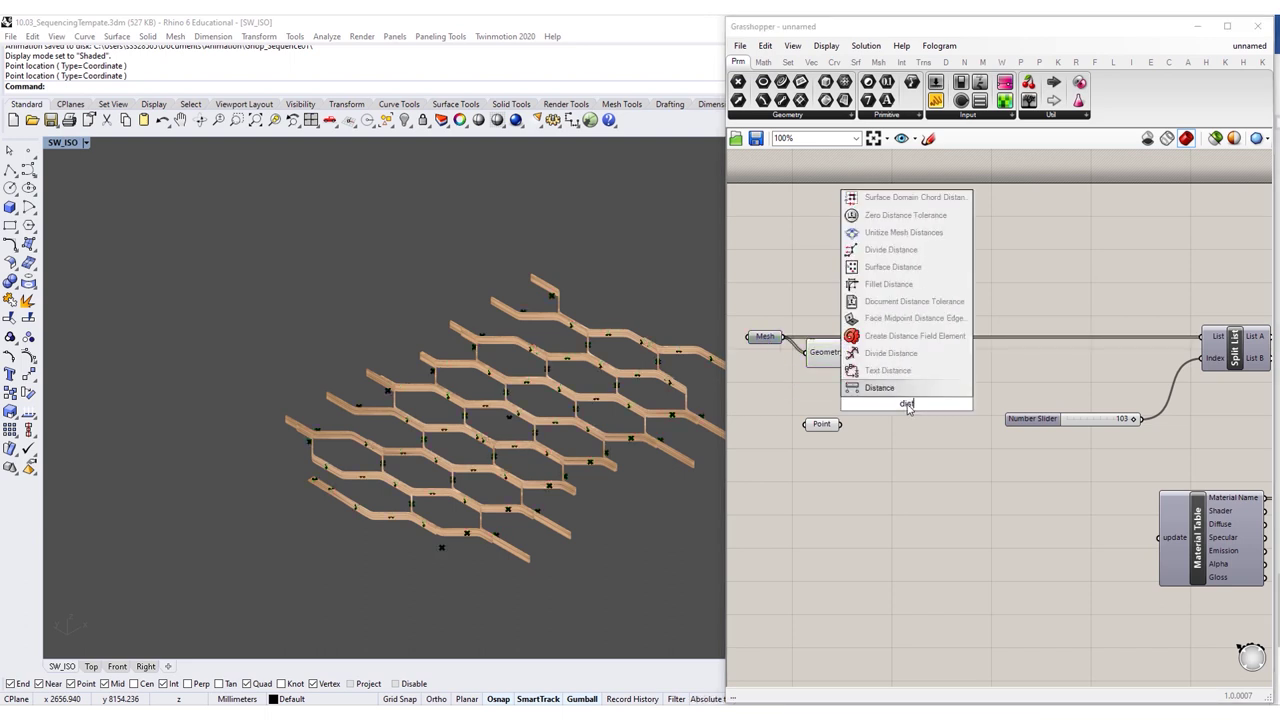
key("Return")
left_click(825, 386)
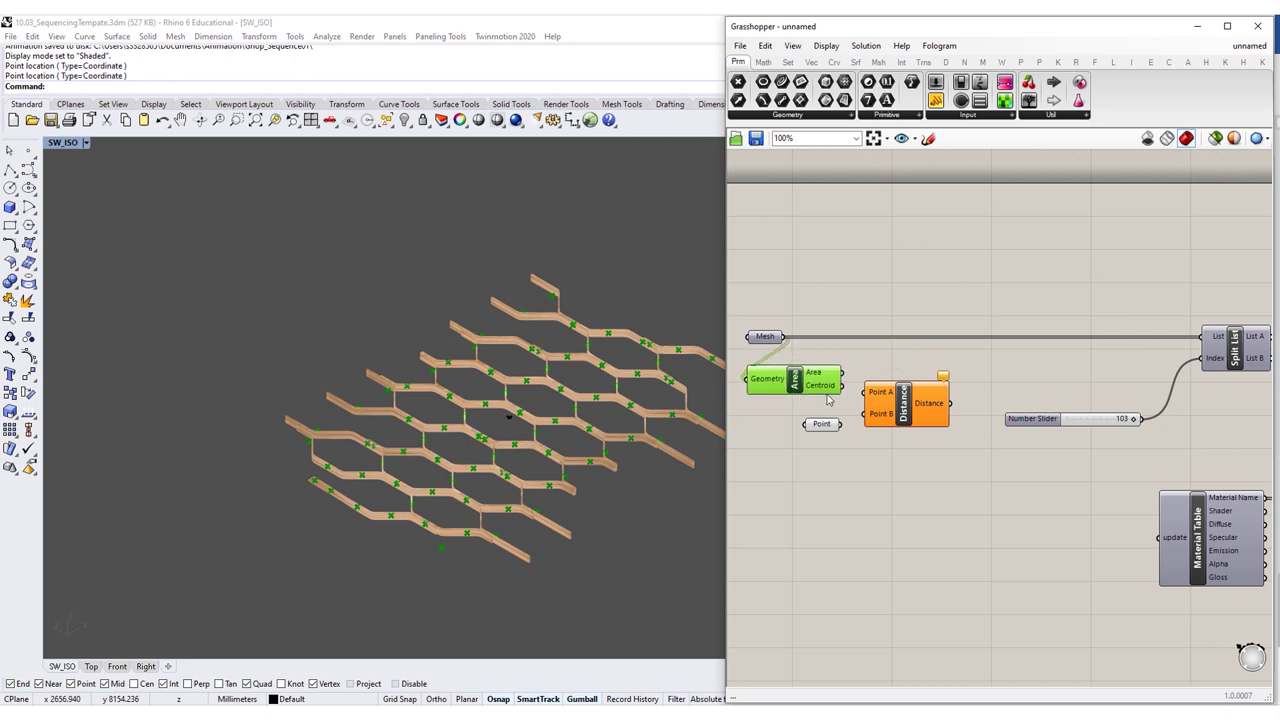
left_click_drag(768, 345, 731, 335)
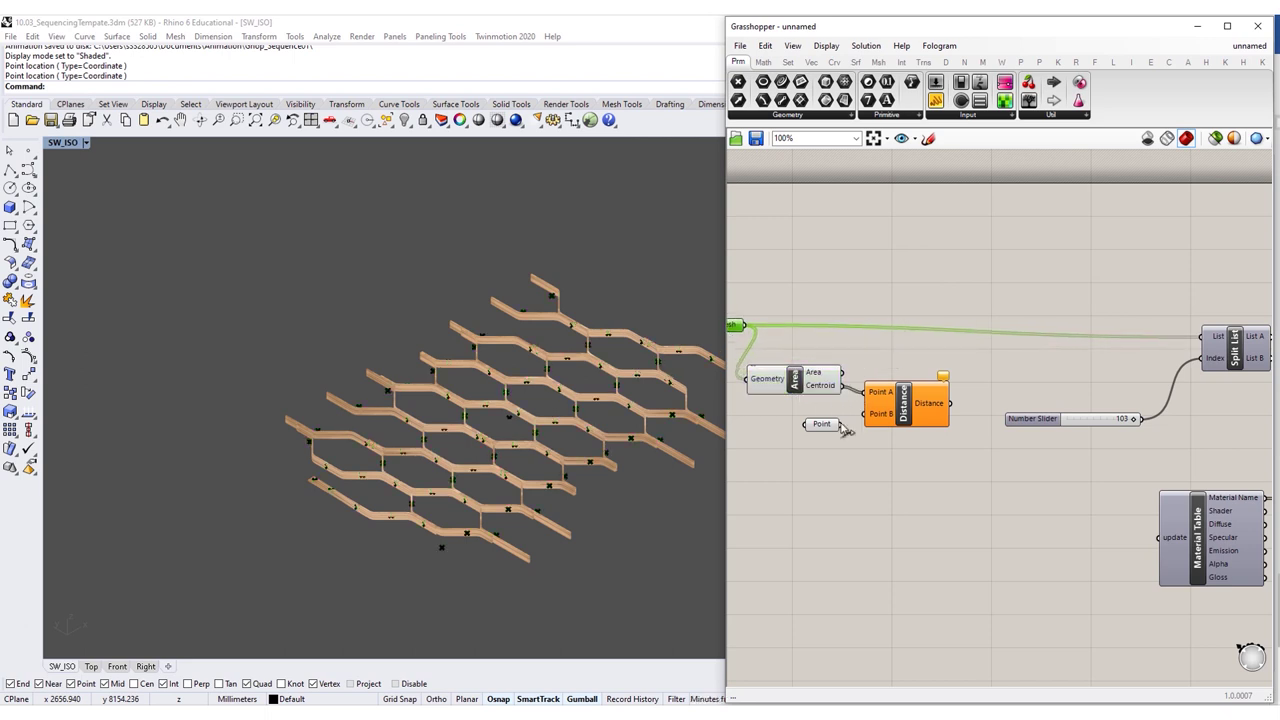
left_click_drag(873, 420, 871, 414)
right_click_drag(913, 351, 826, 391)
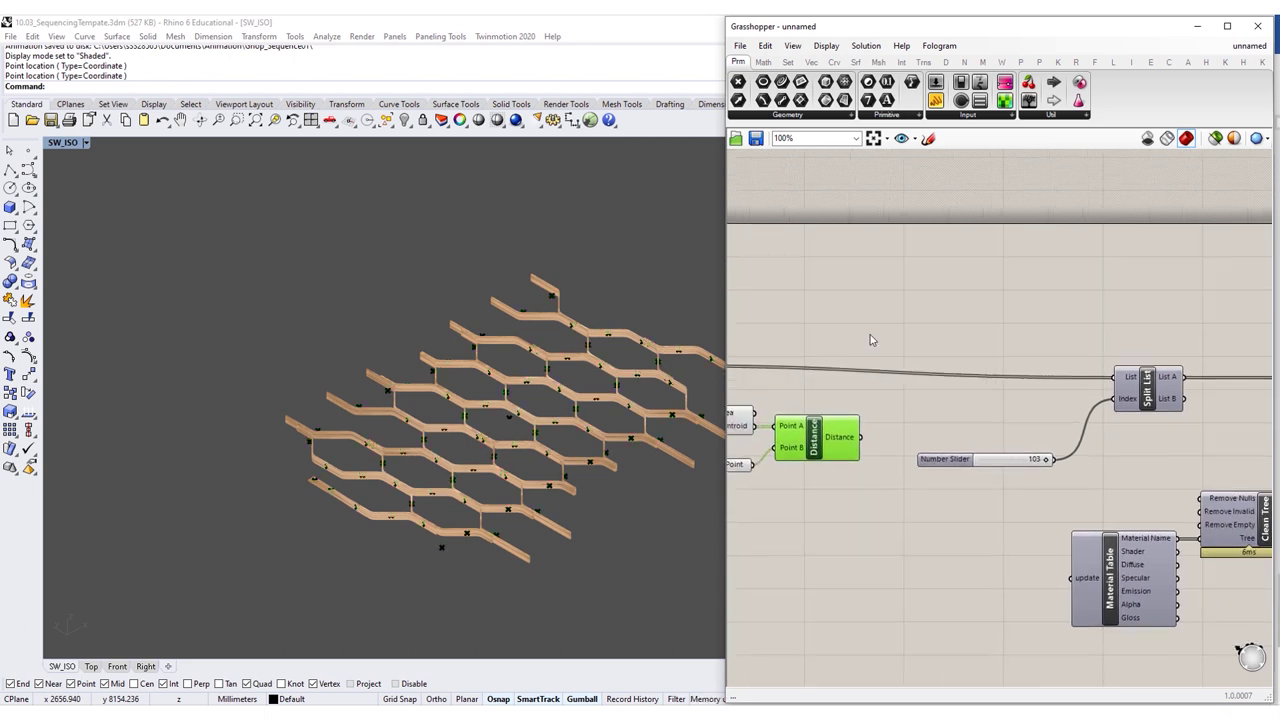
Add Sort List using the distances as Keys and the mesh parts as Values A.
double_click(871, 337)
type("sort")
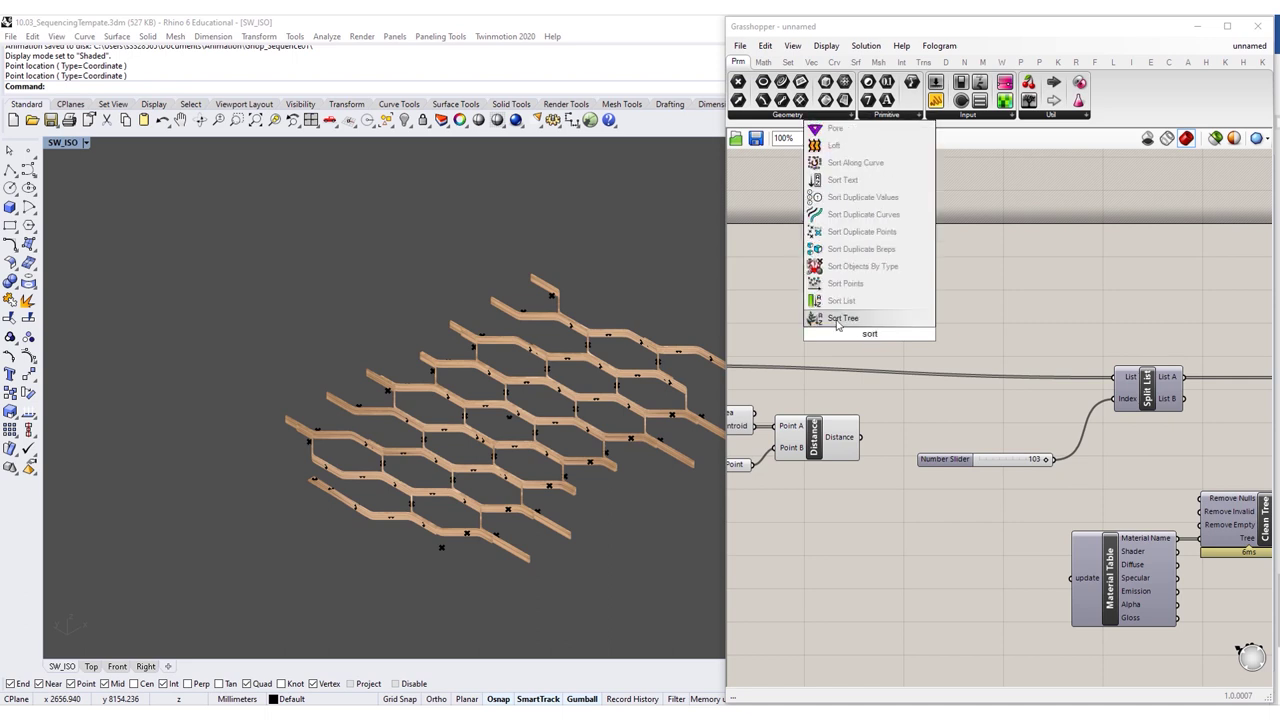
left_click(841, 300)
right_click_drag(857, 437, 1024, 406)
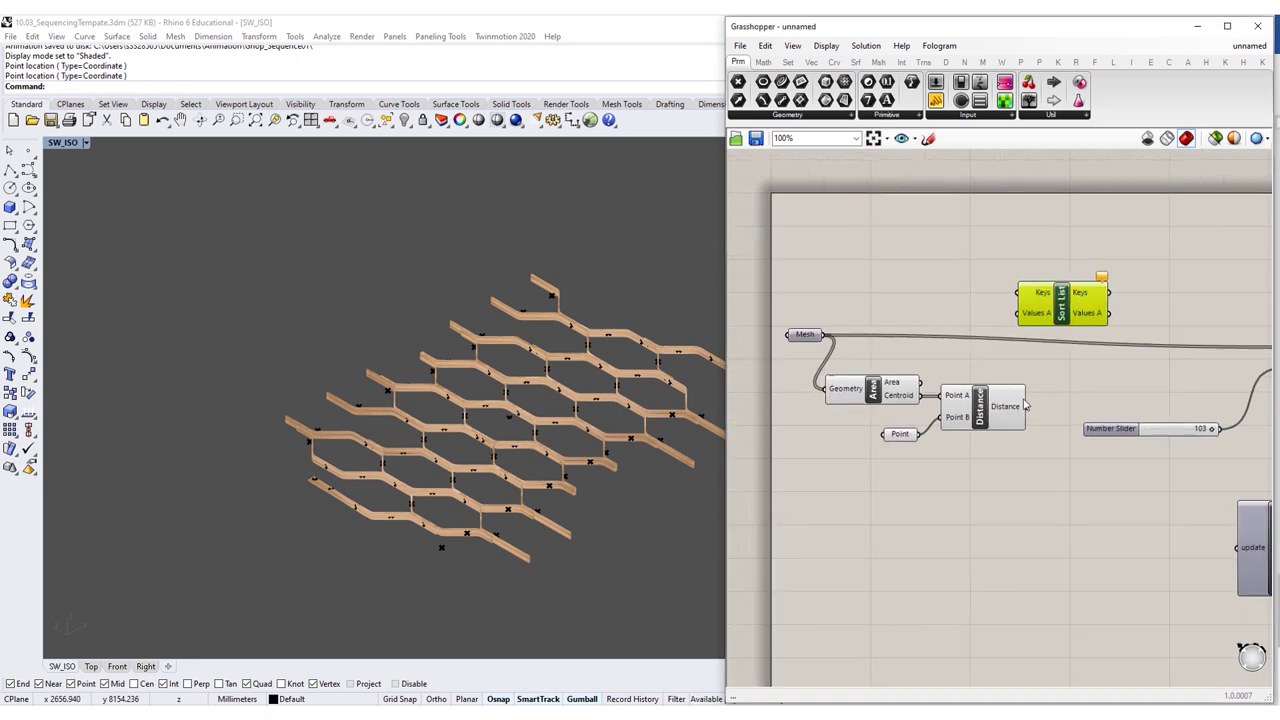
left_click_drag(1024, 406, 1018, 292)
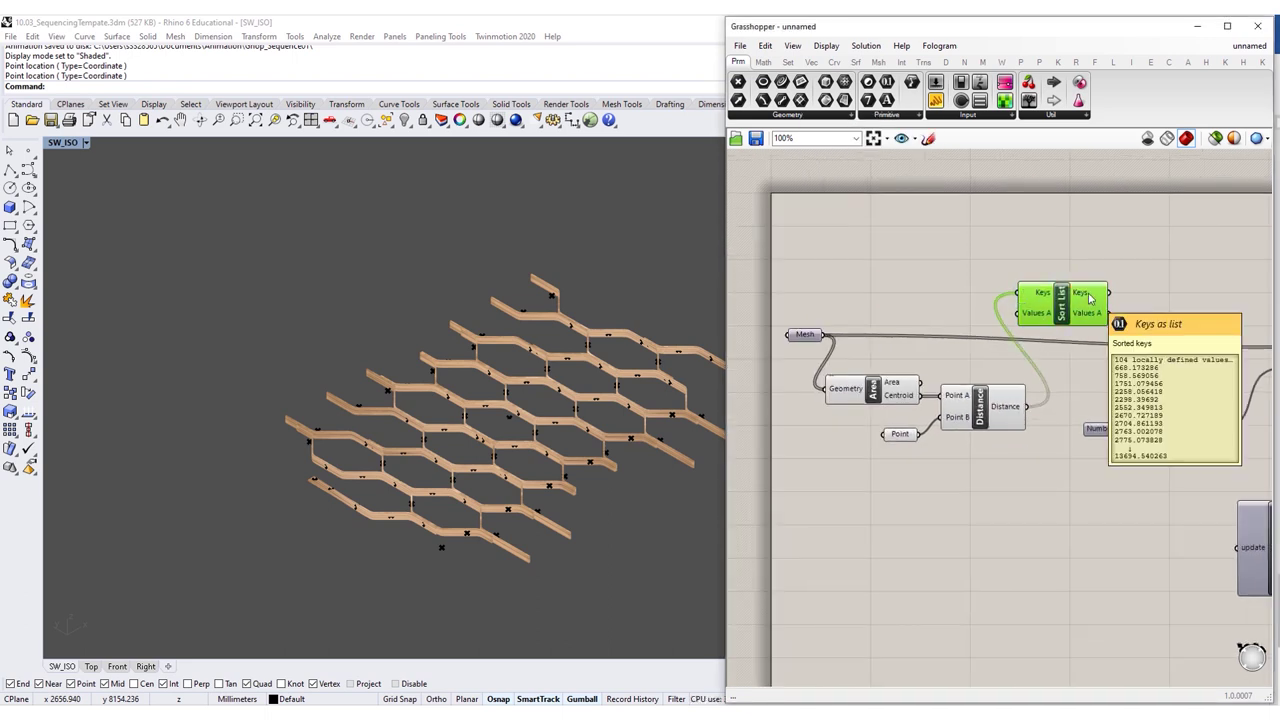
left_click_drag(818, 335, 1020, 313)
Connect Sort List's sorted Values A output to Split List's List input.
mouse_move(1048, 318)
right_mouse_down()
mouse_move(914, 318)
mouse_move(1020, 318)
right_mouse_up()
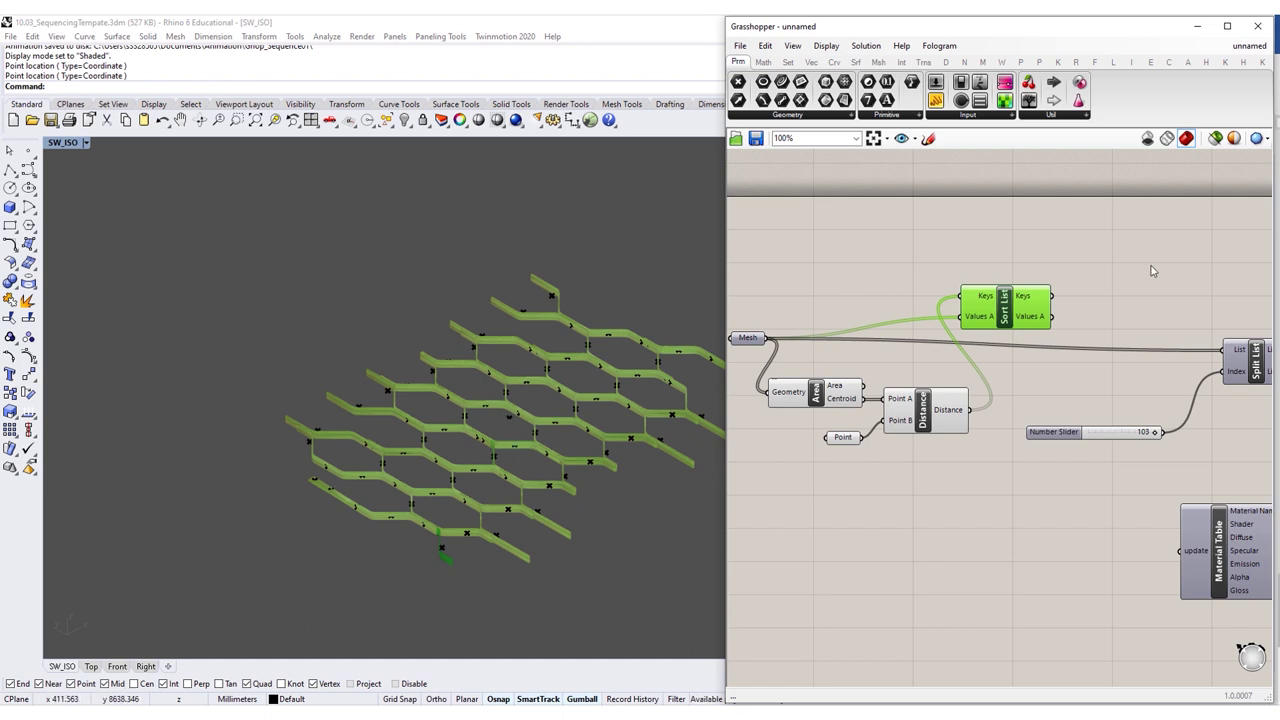
right_click_drag(1119, 288, 1060, 280)
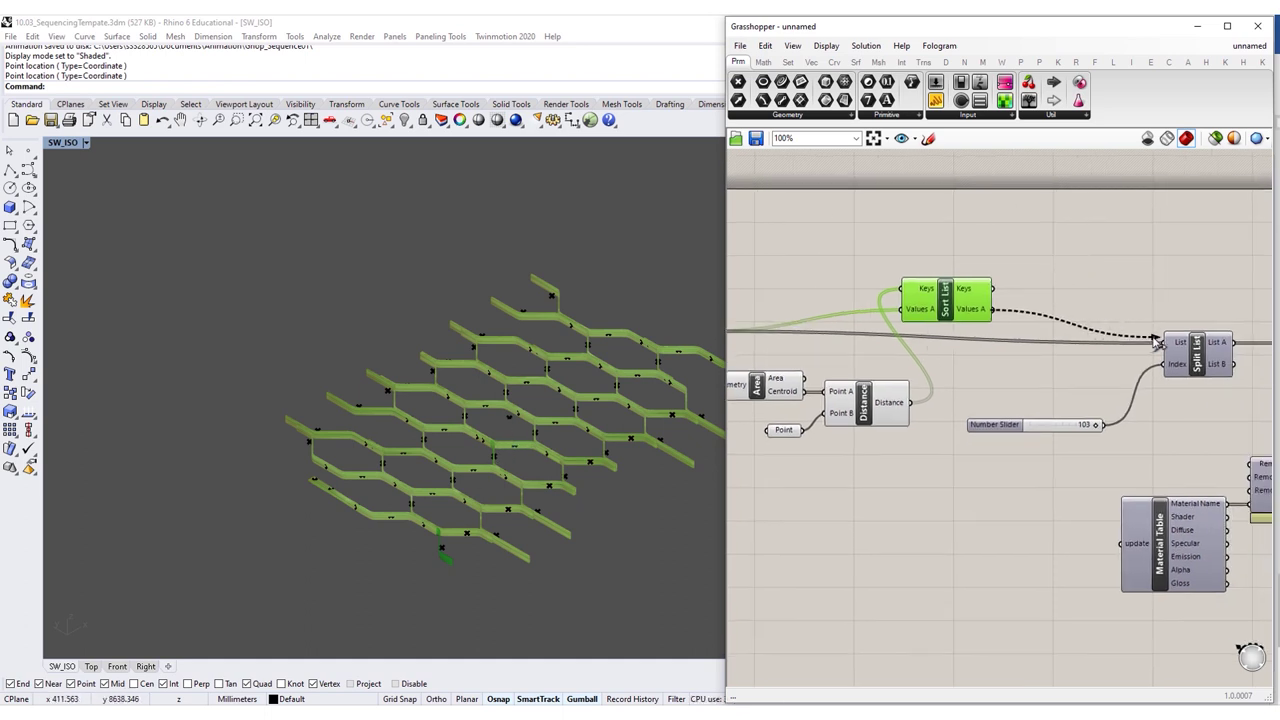
left_click_drag(993, 309, 1165, 342)
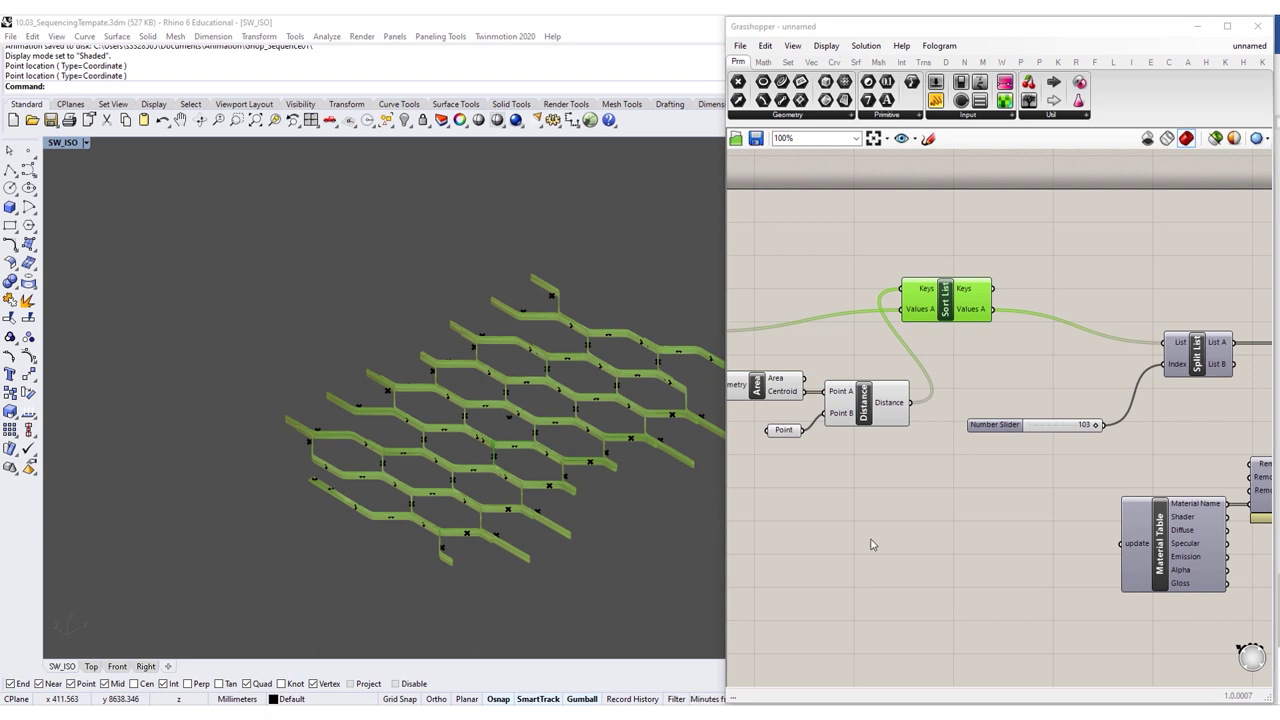
Turn Preview Off for the window-selected chain of sorting components.
scroll(1028, 396, "down", 2)
left_click_drag(1088, 242, 878, 446)
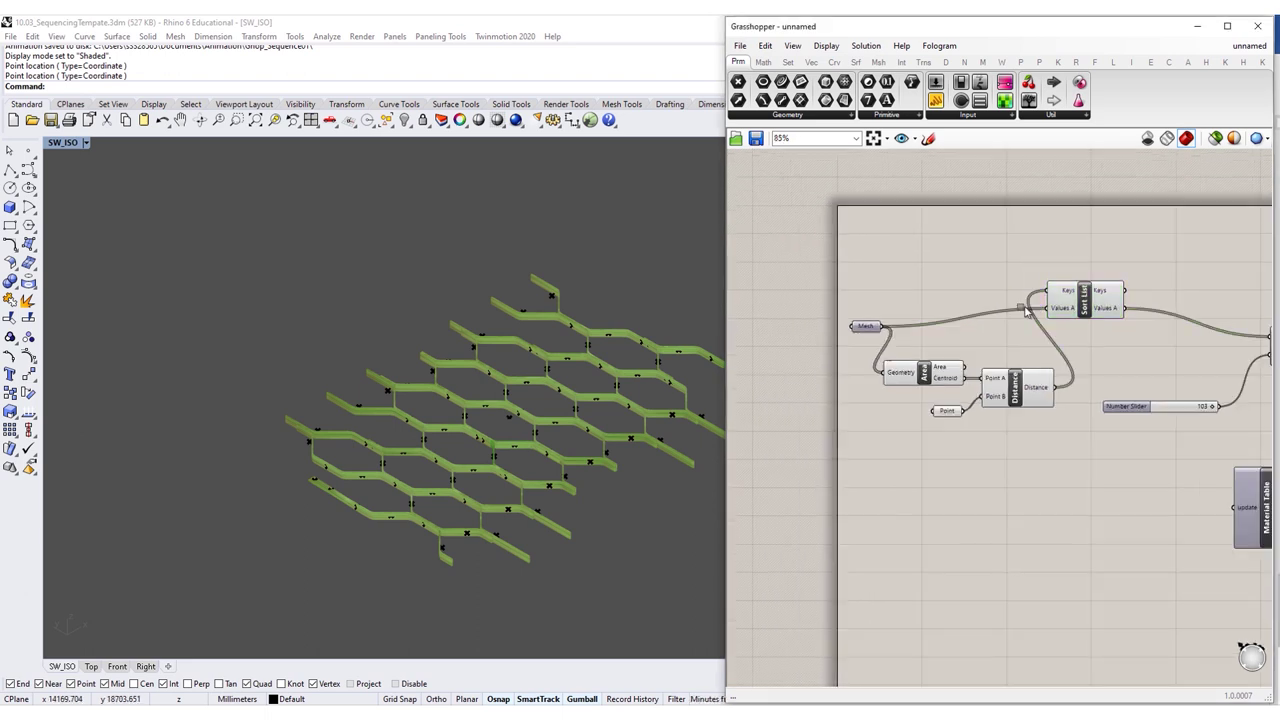
right_click(952, 244)
left_click(996, 266)
Scrub the slider to test growth from the attractor, then set the viewport to Rendered.
scroll(1065, 259, "up", 1)
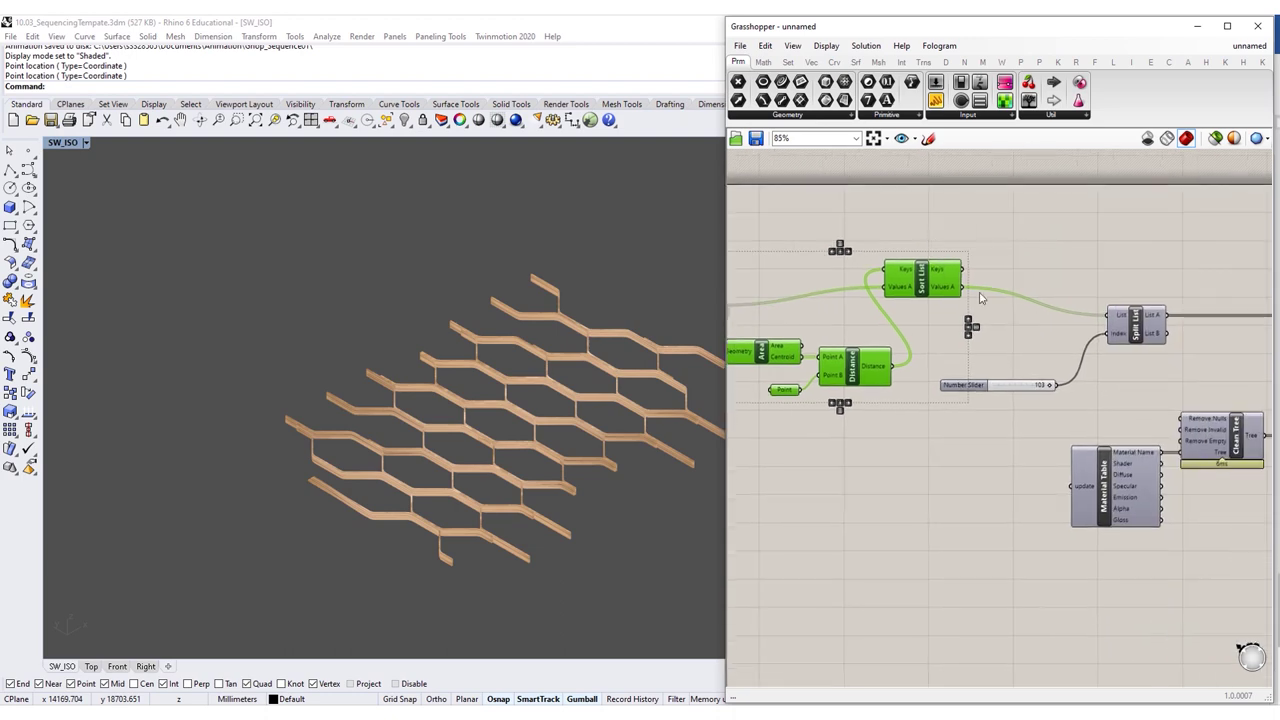
scroll(1047, 376, "up", 1)
scroll(1052, 390, "up", 1)
scroll(1052, 390, "up", 1)
mouse_move(1030, 384)
left_mouse_down()
mouse_move(930, 388)
mouse_move(1050, 396)
left_mouse_up()
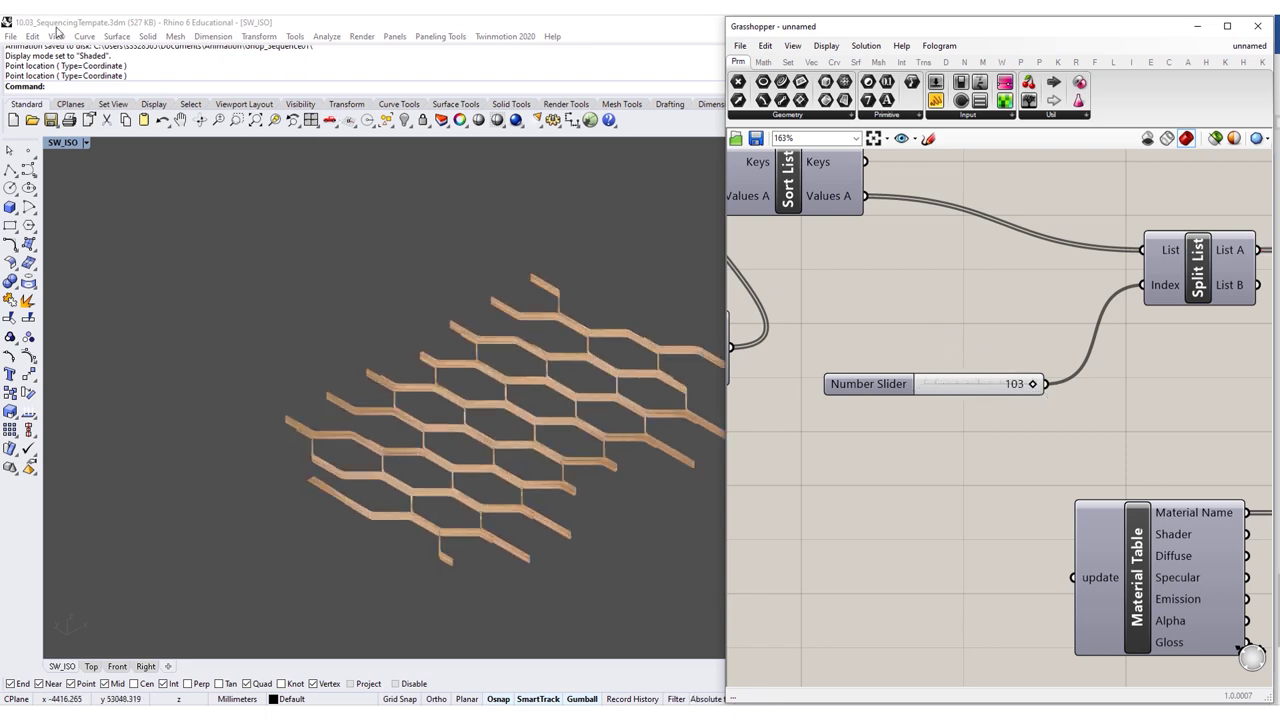
left_click(57, 36)
left_click(90, 359)
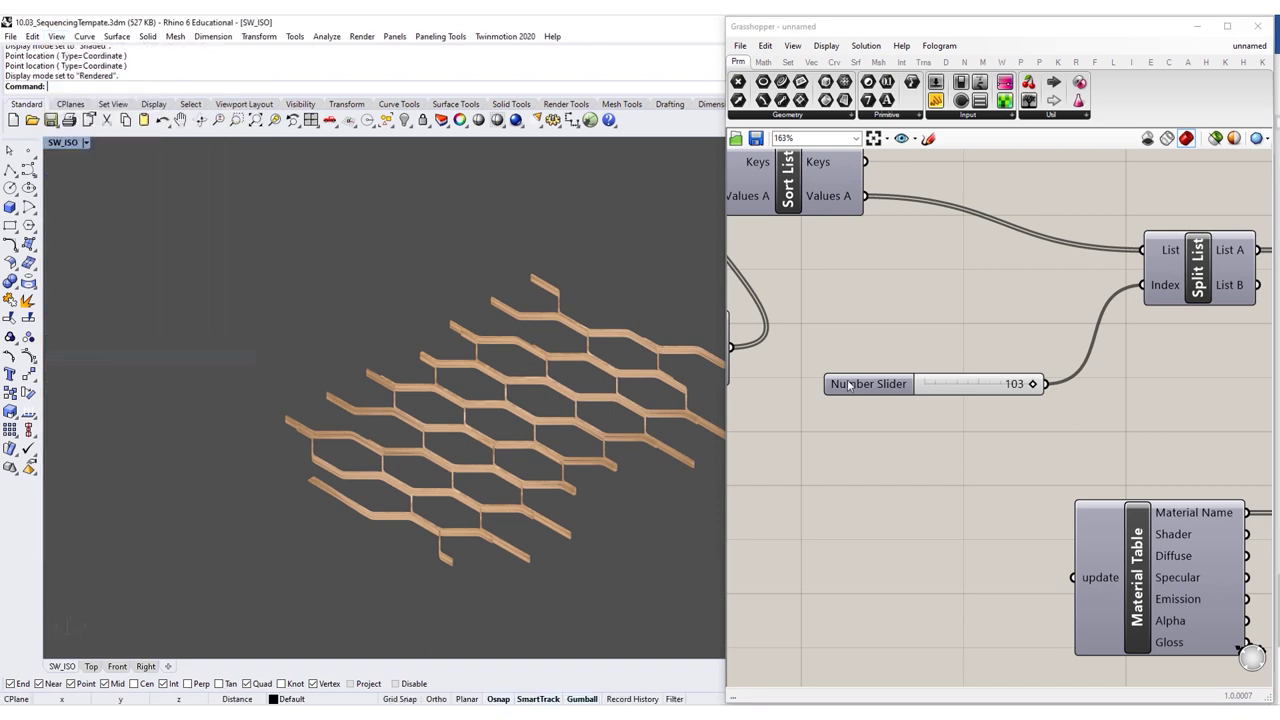
Open the Number Slider's Animate settings and browse to the Animation folder.
right_click(870, 385)
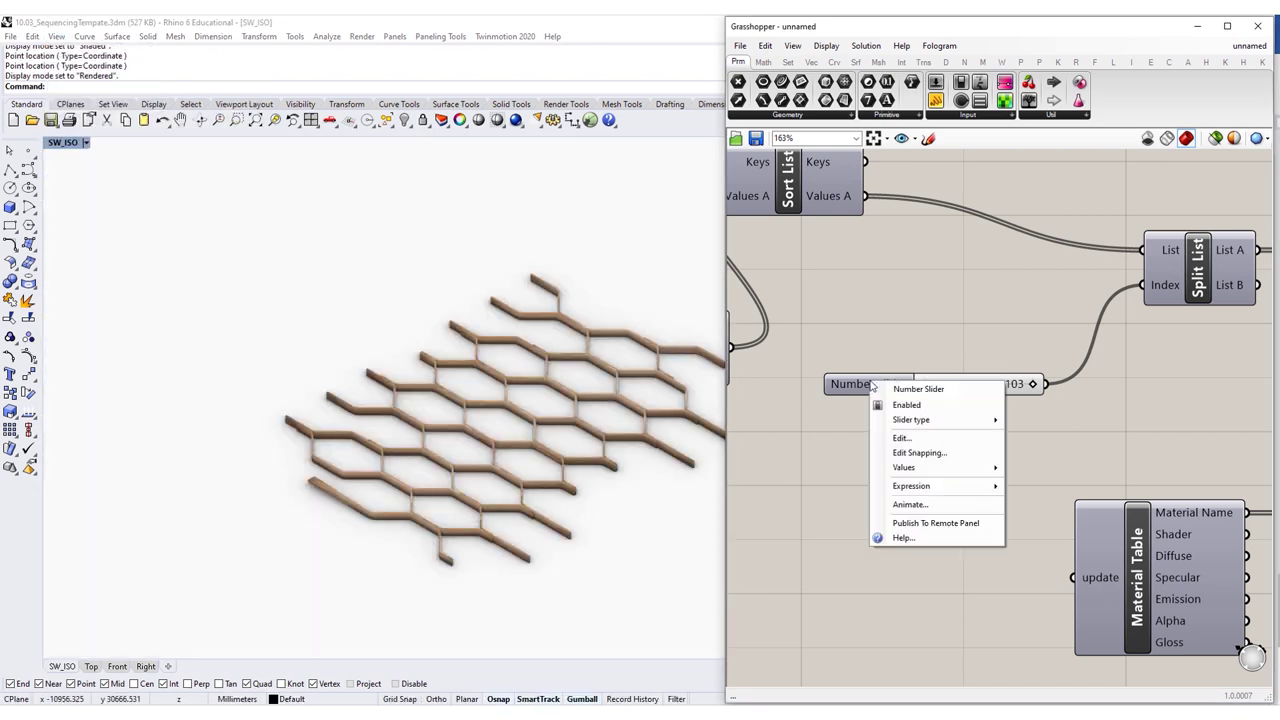
left_click(925, 505)
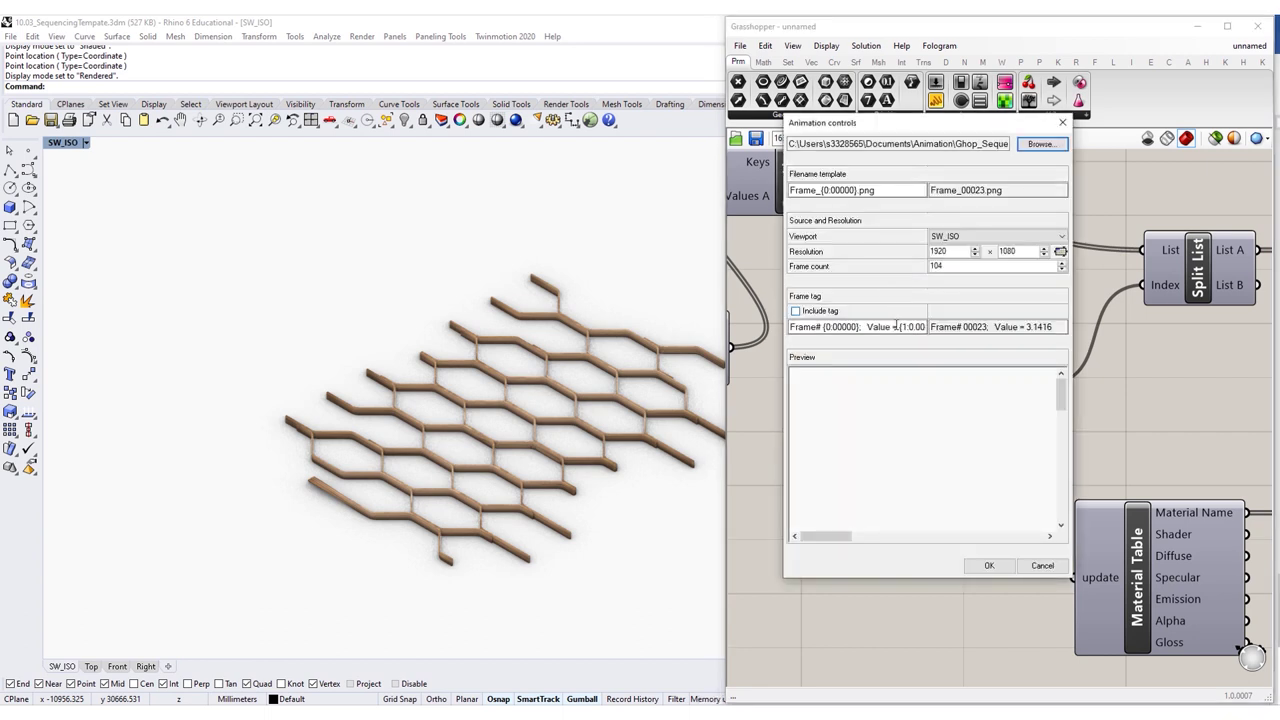
left_click(1040, 144)
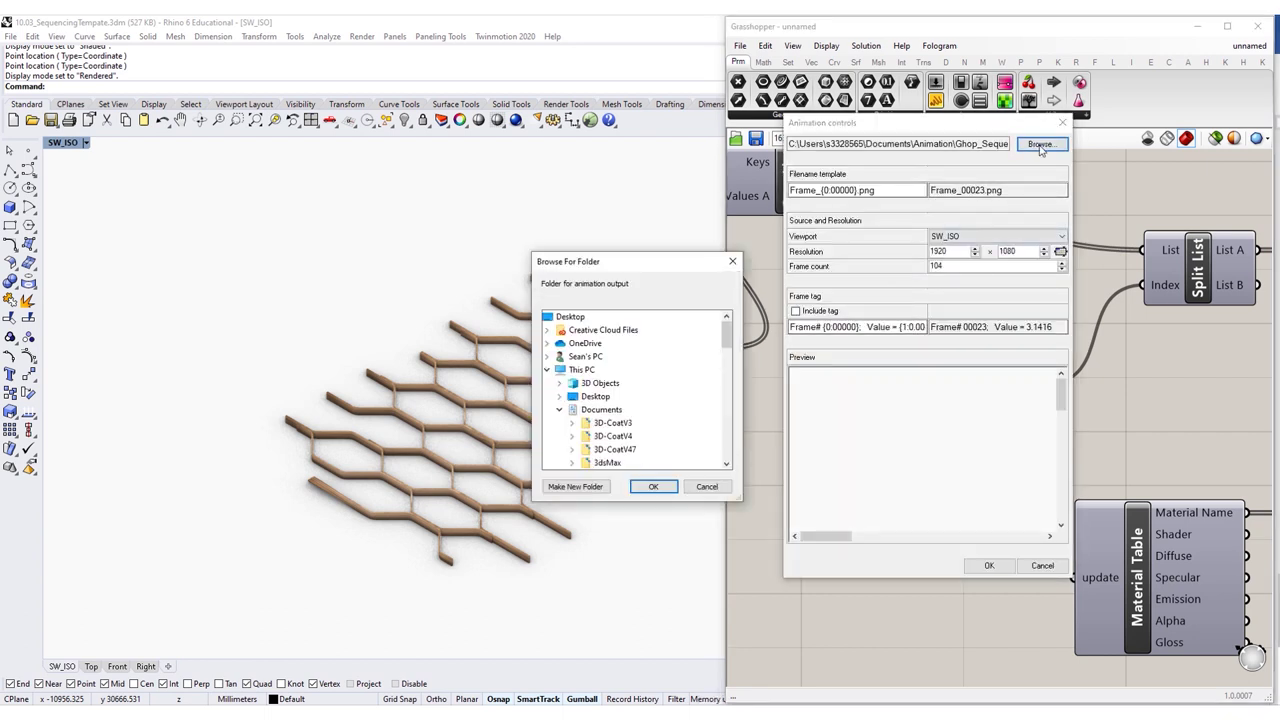
scroll(631, 390, "down", 3)
scroll(640, 385, "down", 2)
scroll(640, 380, "up", 2)
left_click(619, 377)
Create a Ghop_Sequence02 output folder and render the 104 animation frames into it.
left_click(584, 488)
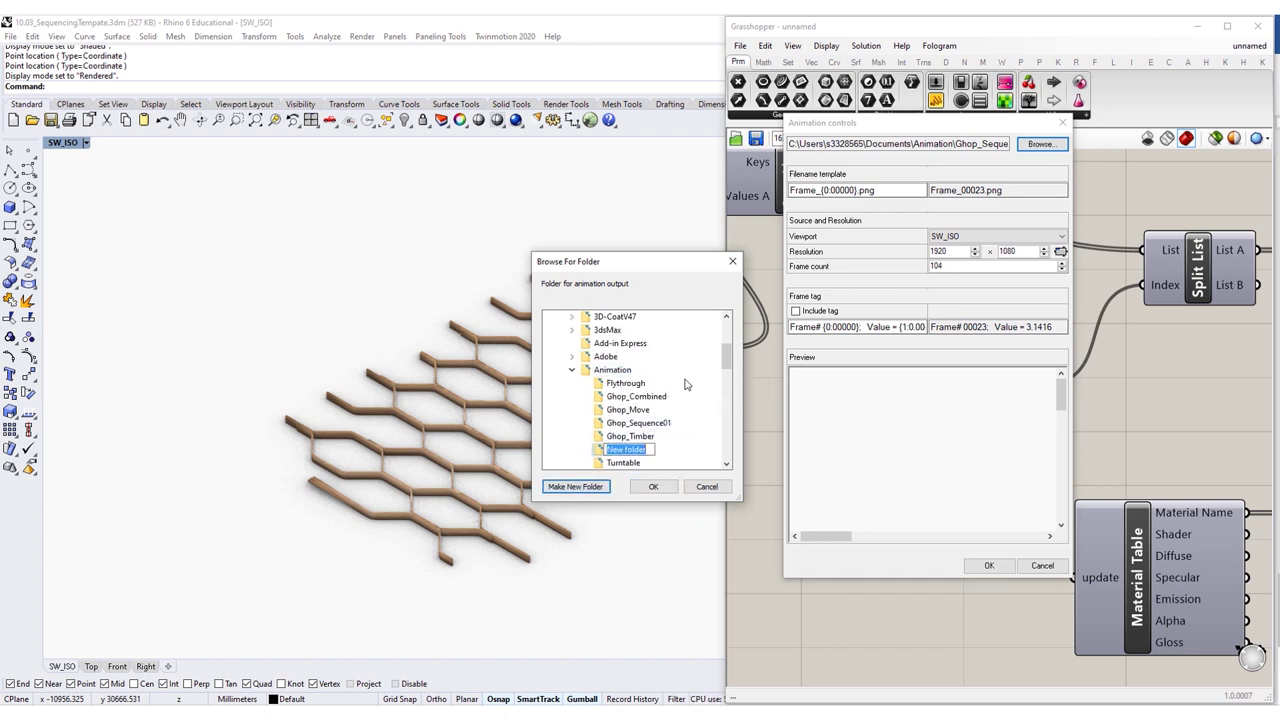
key("Caps_Lock")
type("Ghop_")
key("Caps_Lock")
type("S")
key("Caps_Lock")
type("equ")
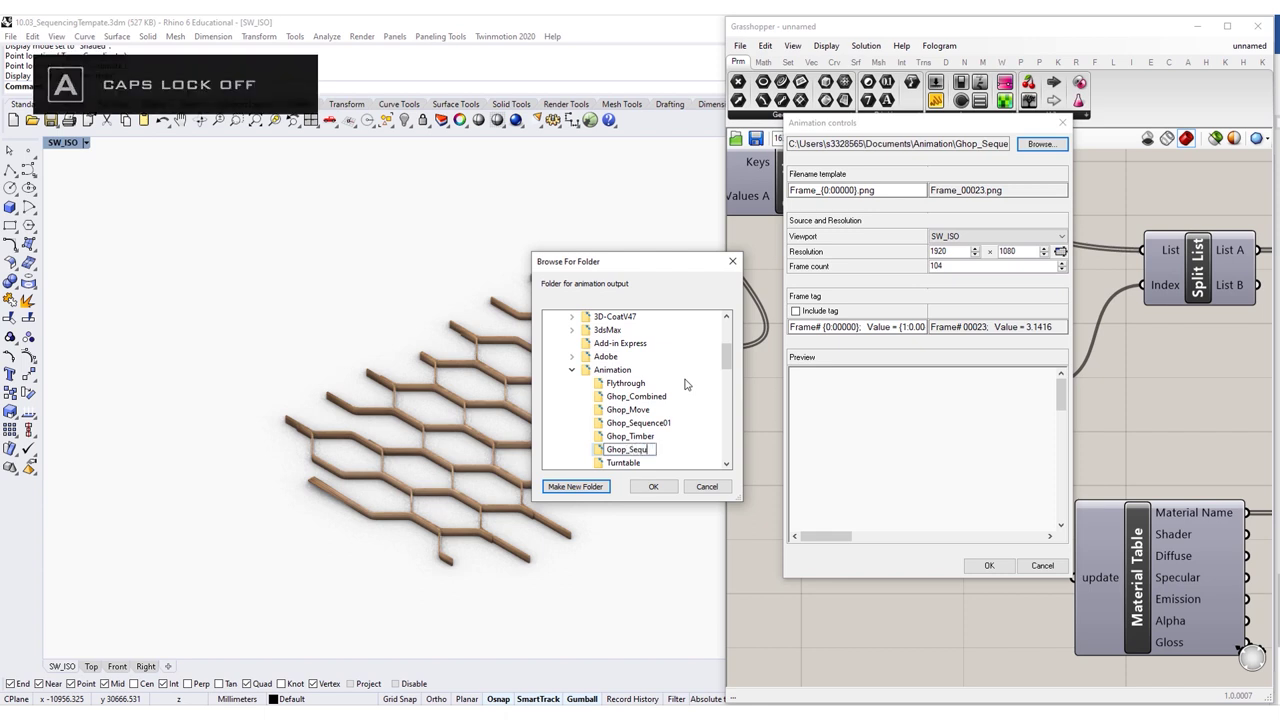
type("03")
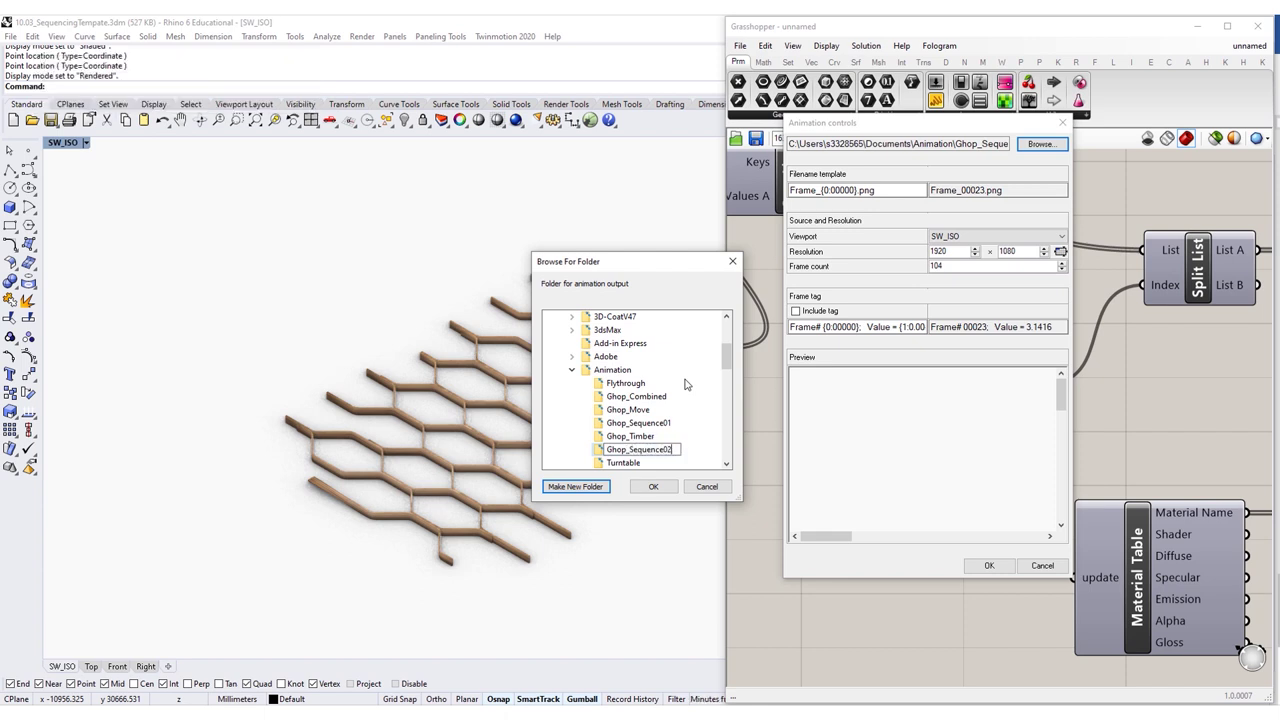
key("Escape")
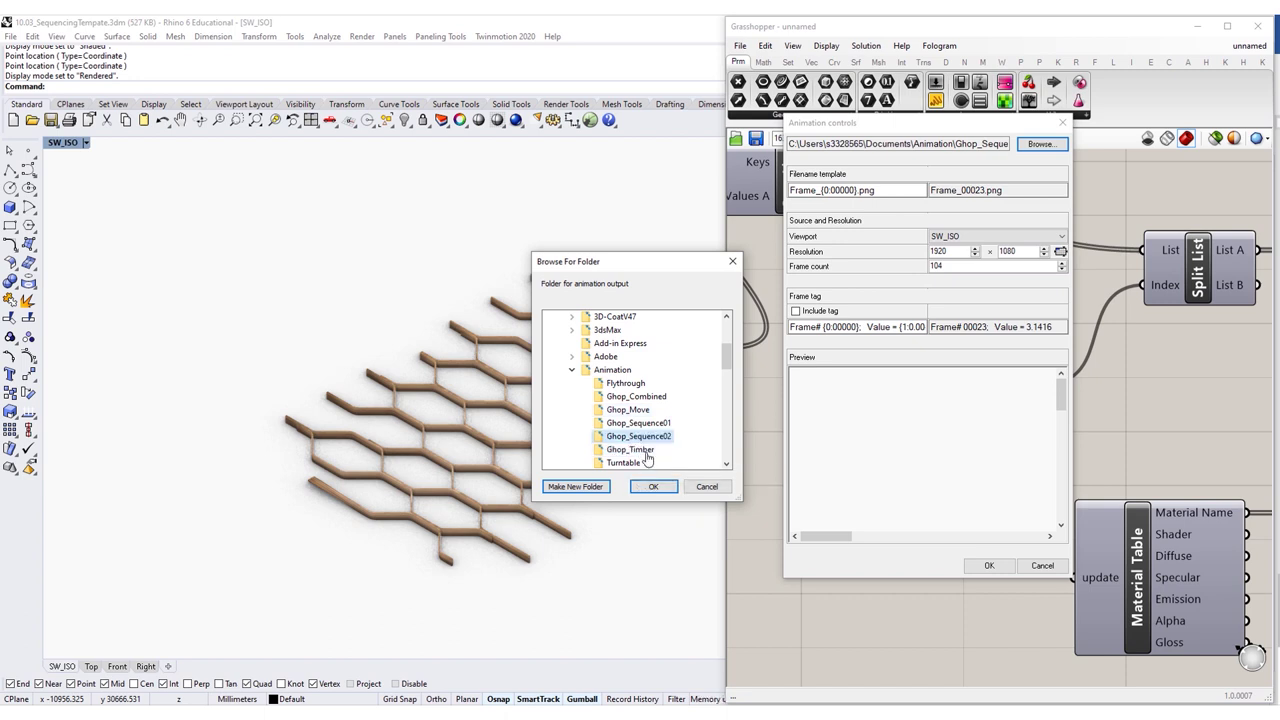
left_click(652, 487)
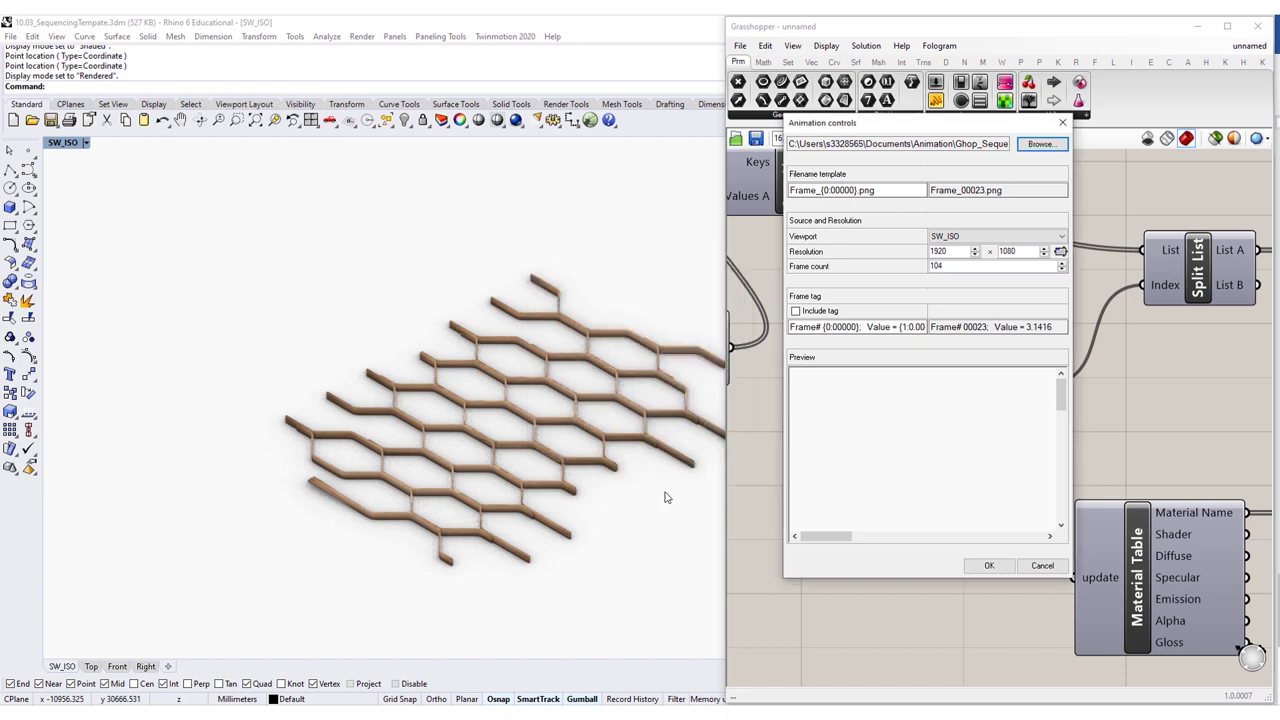
left_click(989, 566)
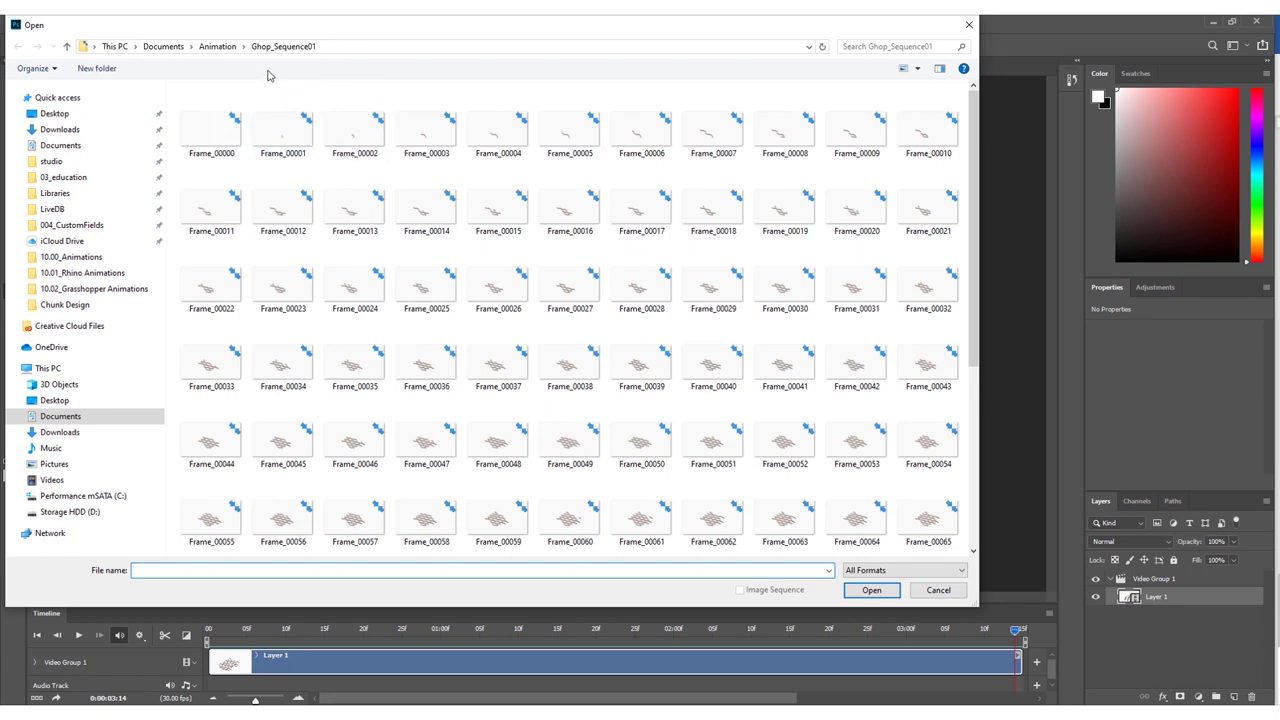
Open Ghop_Sequence02 from Frame_00000 as a 30 fps image sequence and play it.
left_click(215, 53)
double_click(258, 164)
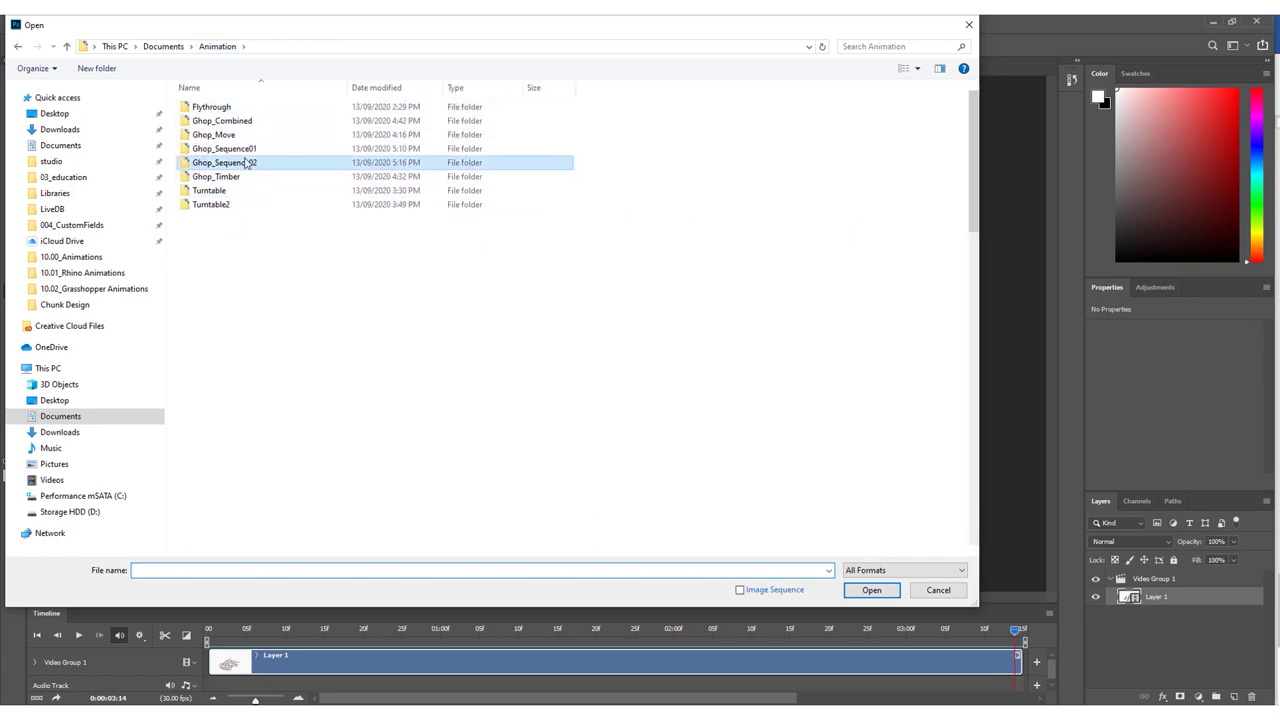
left_click(215, 128)
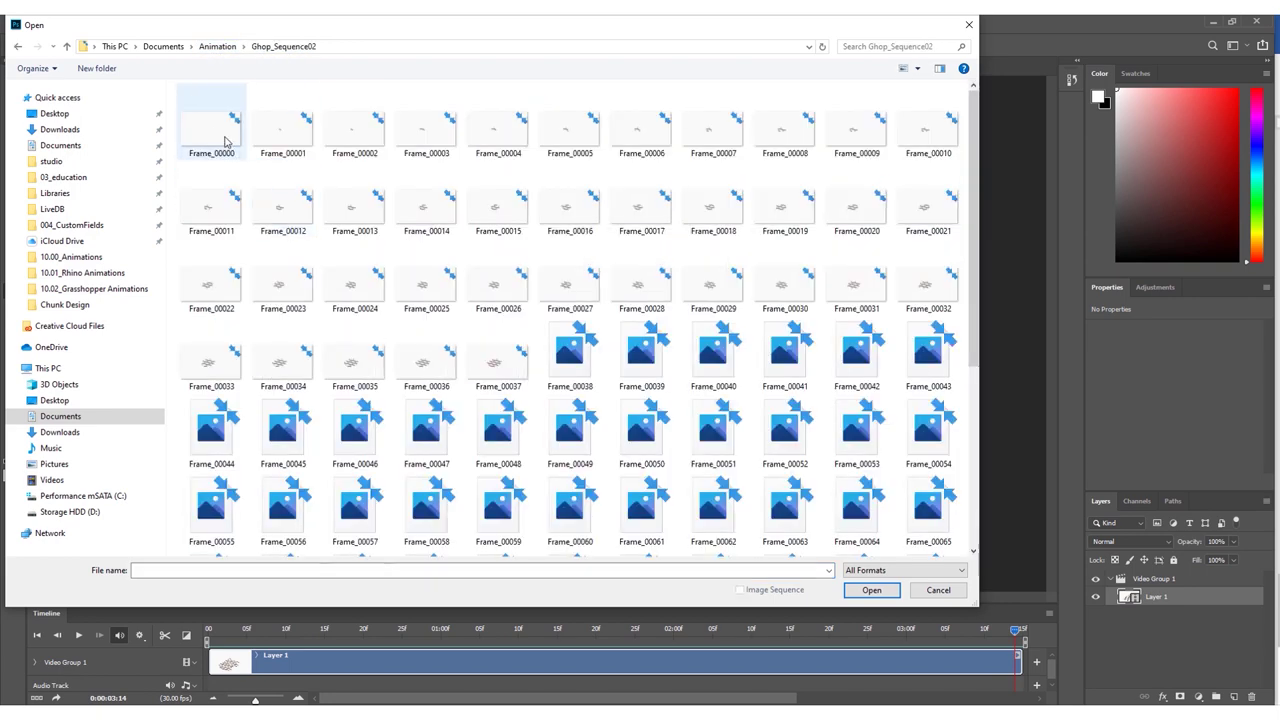
left_click(871, 590)
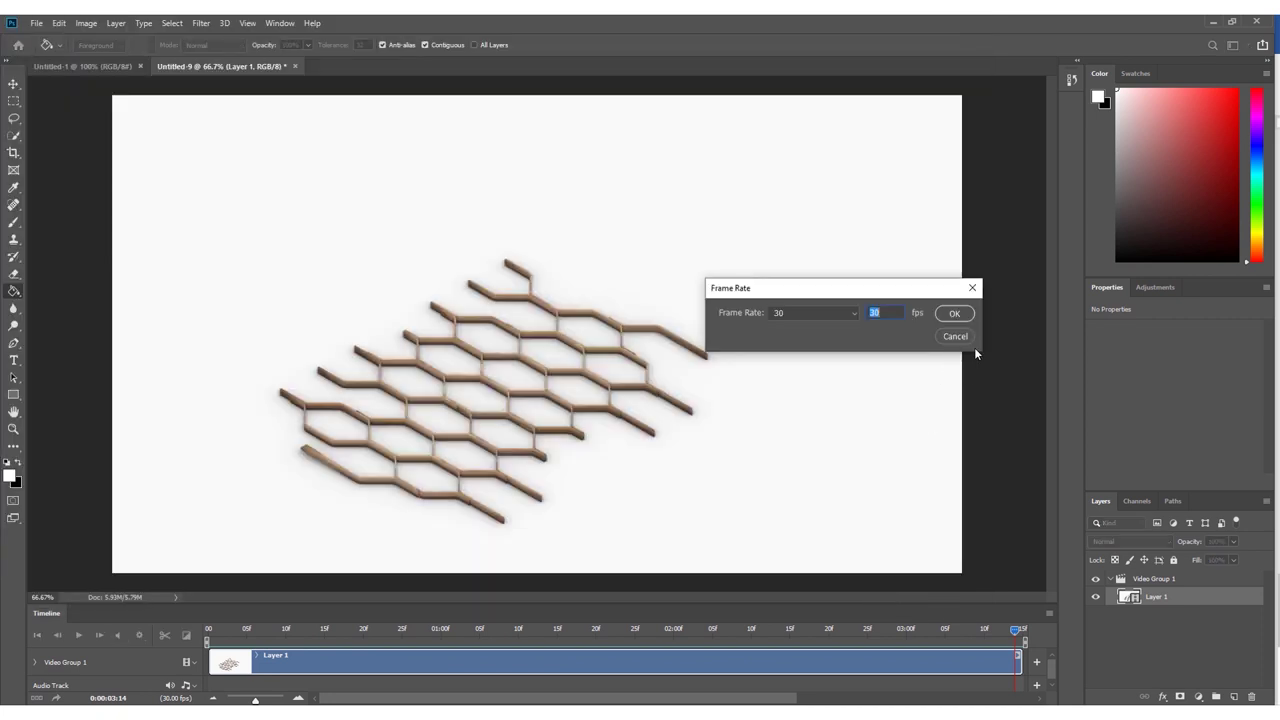
left_click(955, 314)
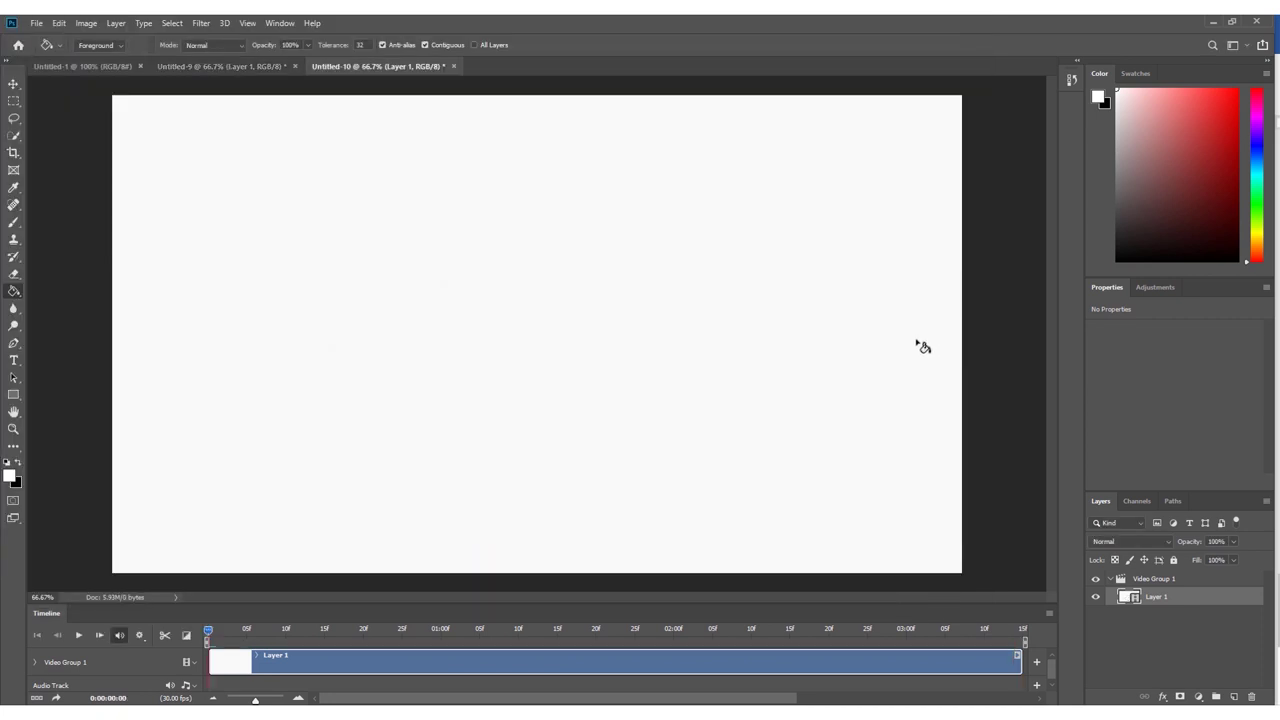
left_click(81, 636)
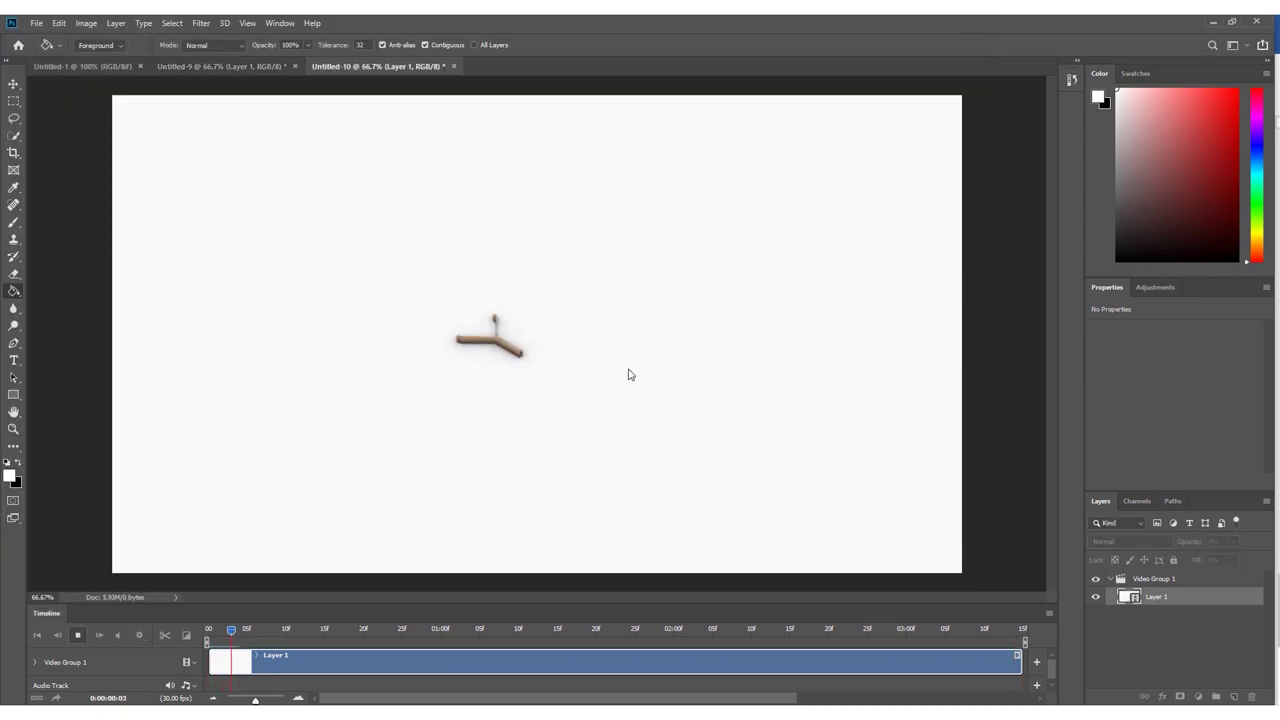